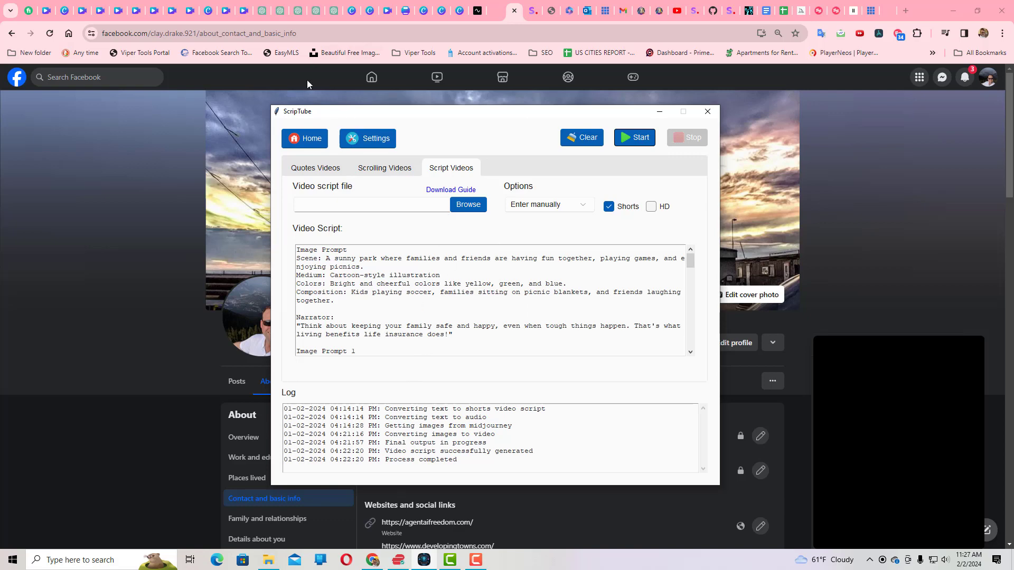
Step: Switch to the Script Master chat in ChatGPT and review the living benefits insurance script and its fifth-grade rewrite
{"action": "left_click", "coordinate": [262, 10]}
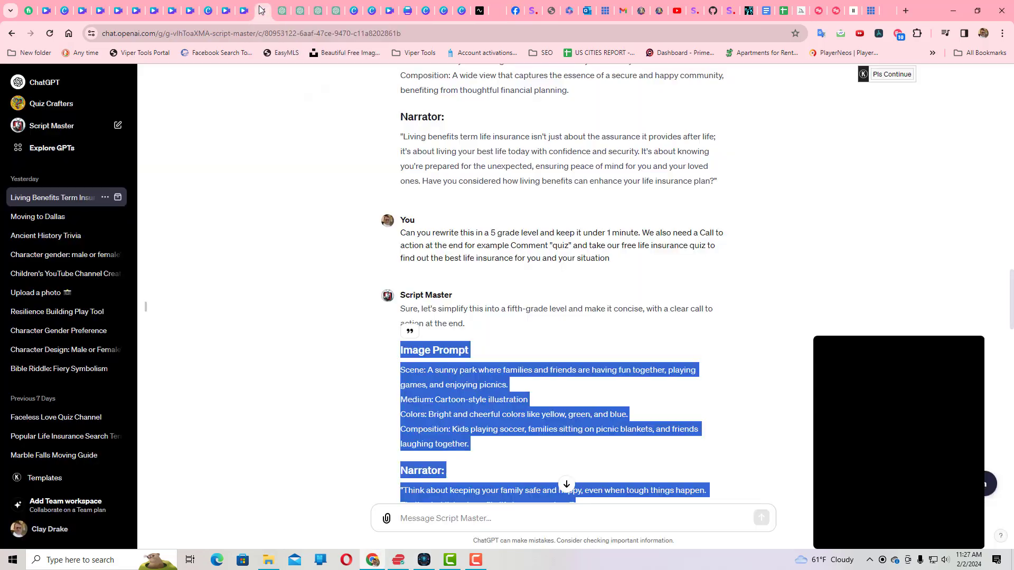
{"action": "scroll", "coordinate": [311, 290], "scroll_direction": "up", "scroll_amount": 6}
{"action": "scroll", "coordinate": [248, 277], "scroll_direction": "up", "scroll_amount": 7}
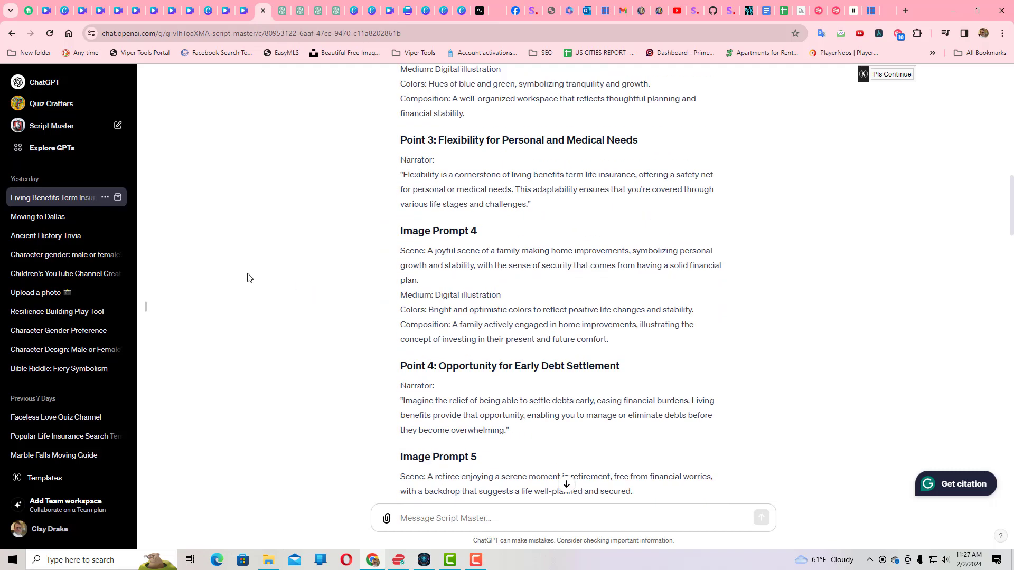
{"action": "scroll", "coordinate": [248, 277], "scroll_direction": "up", "scroll_amount": 10}
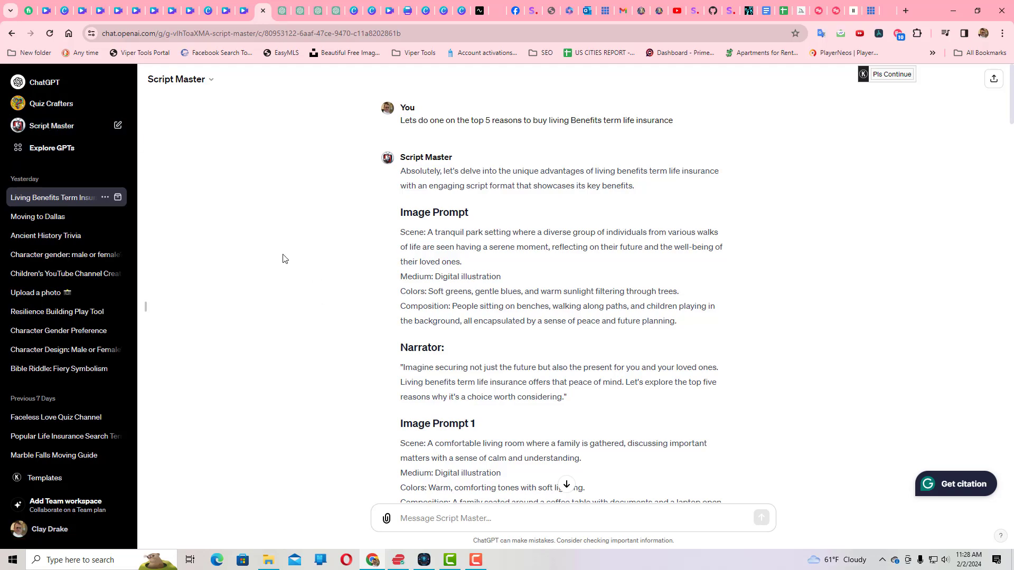
{"action": "left_click", "coordinate": [566, 485]}
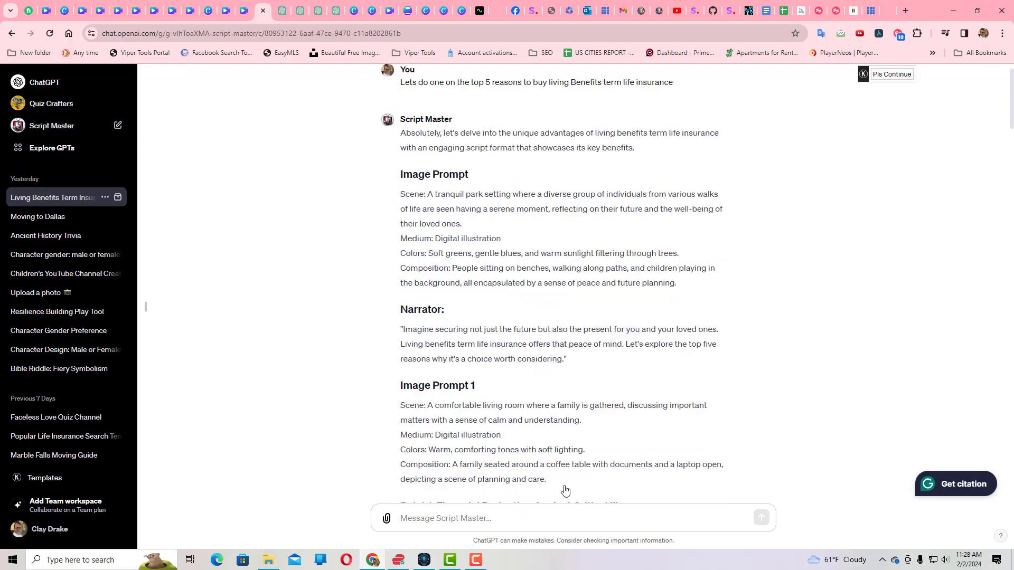
{"action": "left_click_drag", "start_coordinate": [566, 489], "coordinate": [373, 437]}
{"action": "scroll", "coordinate": [373, 440], "scroll_direction": "down", "scroll_amount": 7}
{"action": "scroll", "coordinate": [373, 440], "scroll_direction": "up", "scroll_amount": 20}
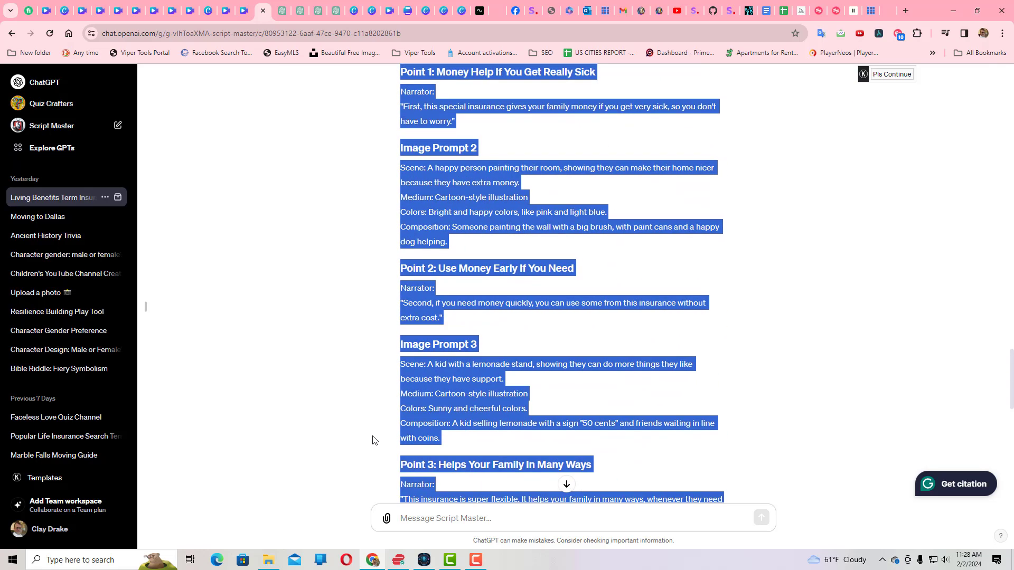
{"action": "scroll", "coordinate": [373, 440], "scroll_direction": "up", "scroll_amount": 4}
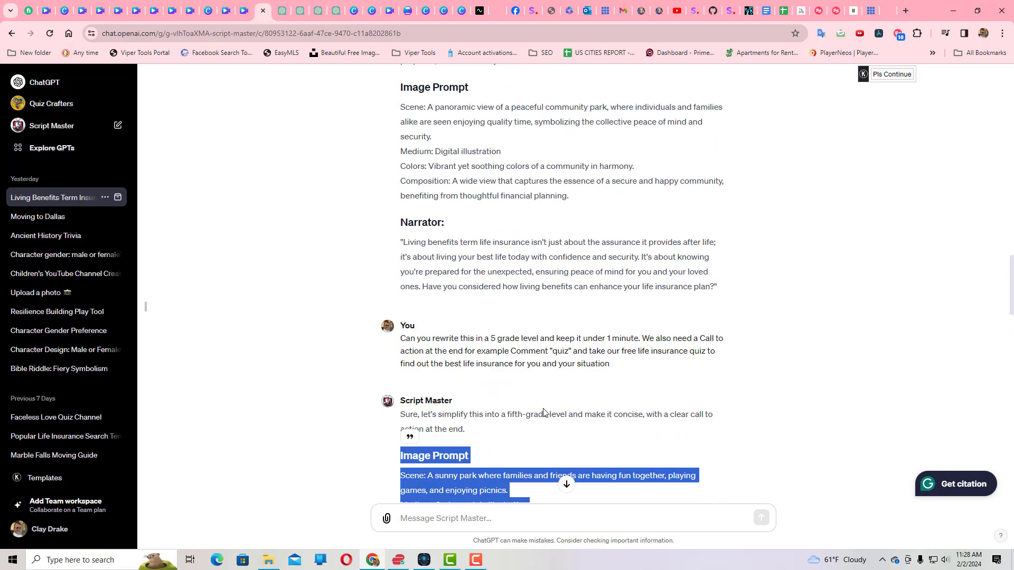
{"action": "scroll", "coordinate": [527, 410], "scroll_direction": "down", "scroll_amount": 2}
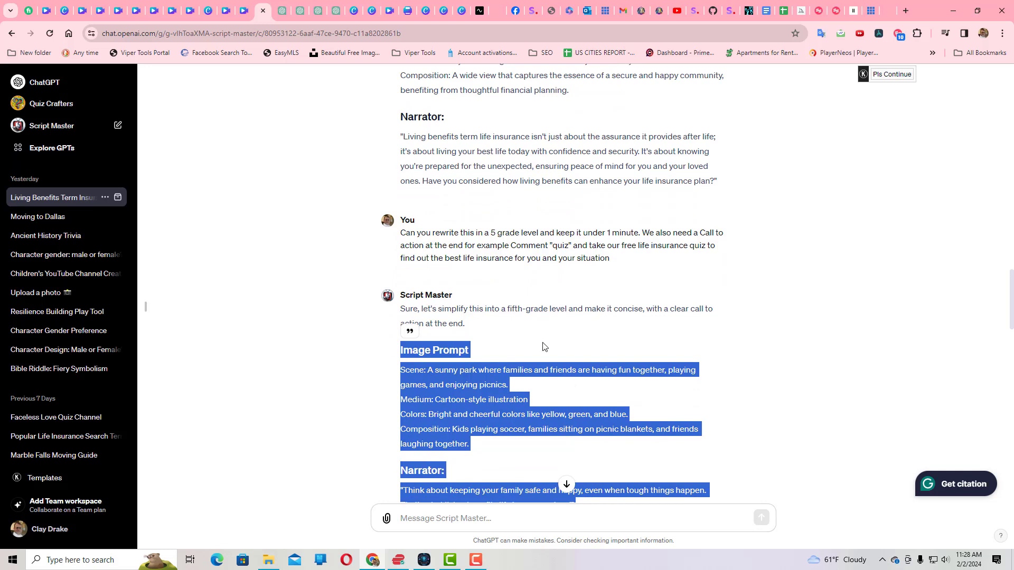
{"action": "scroll", "coordinate": [544, 347], "scroll_direction": "down", "scroll_amount": 1}
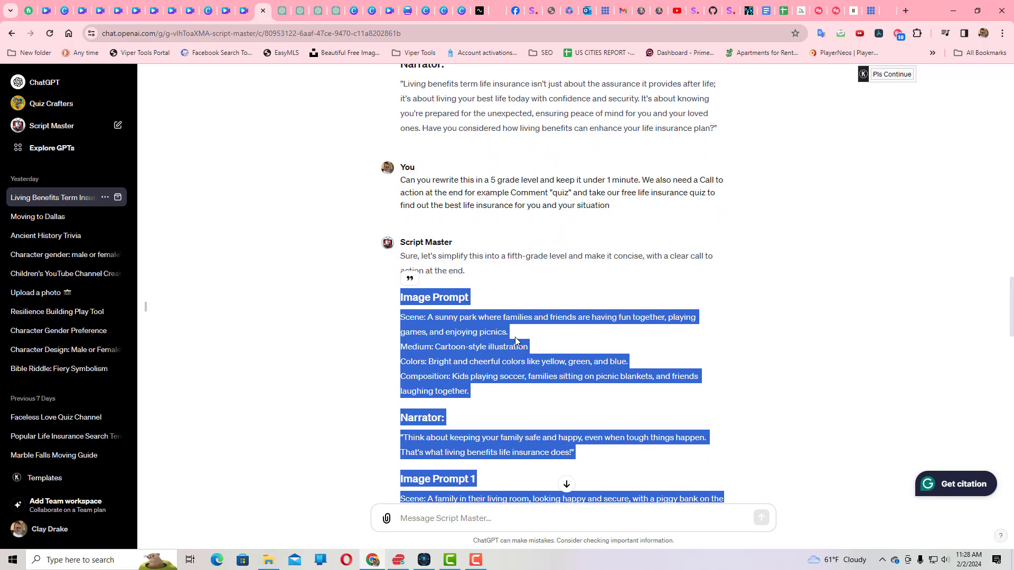
{"action": "scroll", "coordinate": [515, 339], "scroll_direction": "down", "scroll_amount": 3}
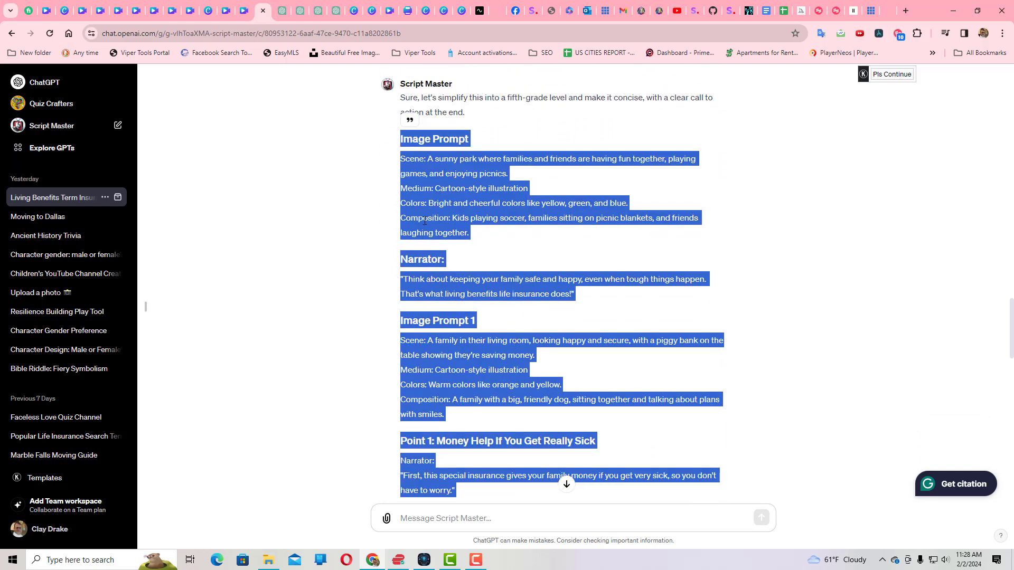
{"action": "right_click", "coordinate": [429, 184]}
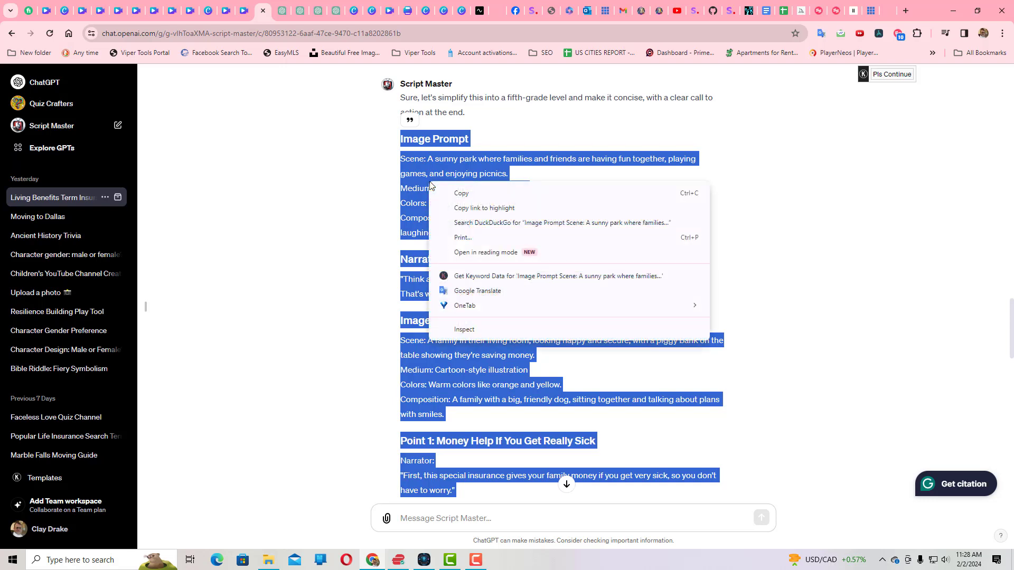
Step: Switch to ScripTube and look through the script entered for the script video
{"action": "left_click", "coordinate": [424, 560]}
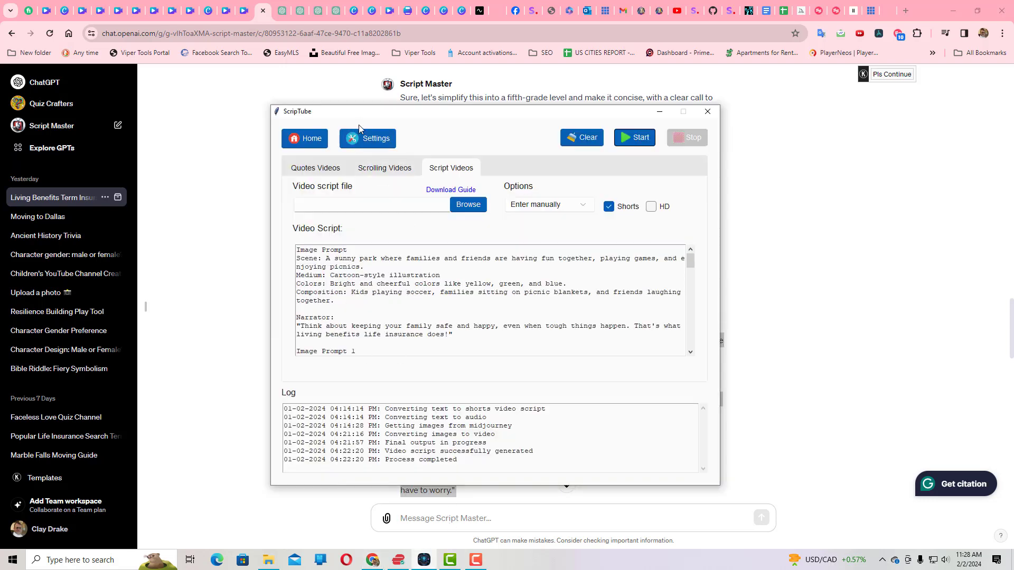
{"action": "left_click_drag", "start_coordinate": [402, 111], "coordinate": [434, 95]}
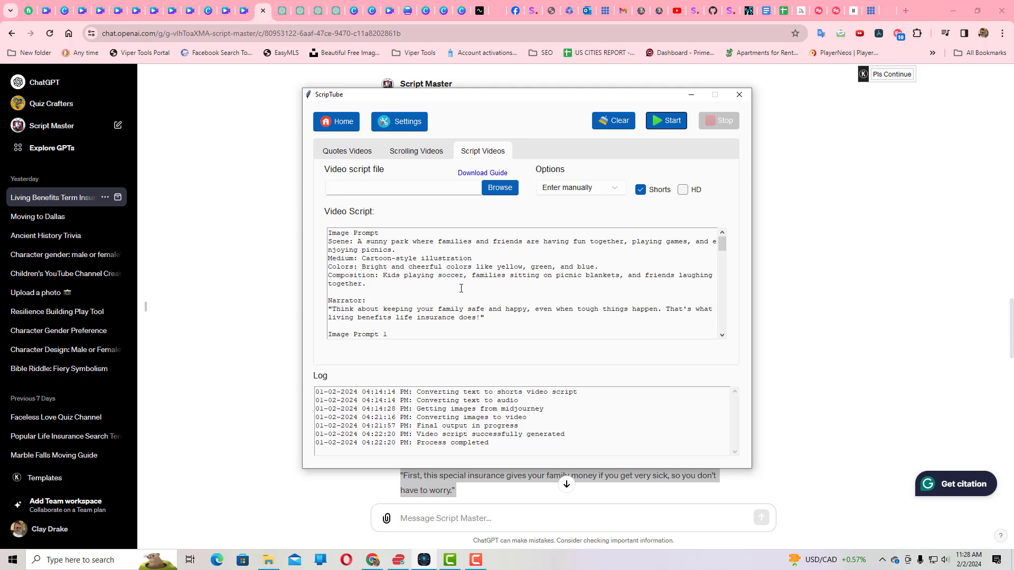
{"action": "scroll", "coordinate": [461, 288], "scroll_direction": "down", "scroll_amount": 4}
{"action": "scroll", "coordinate": [461, 288], "scroll_direction": "up", "scroll_amount": 4}
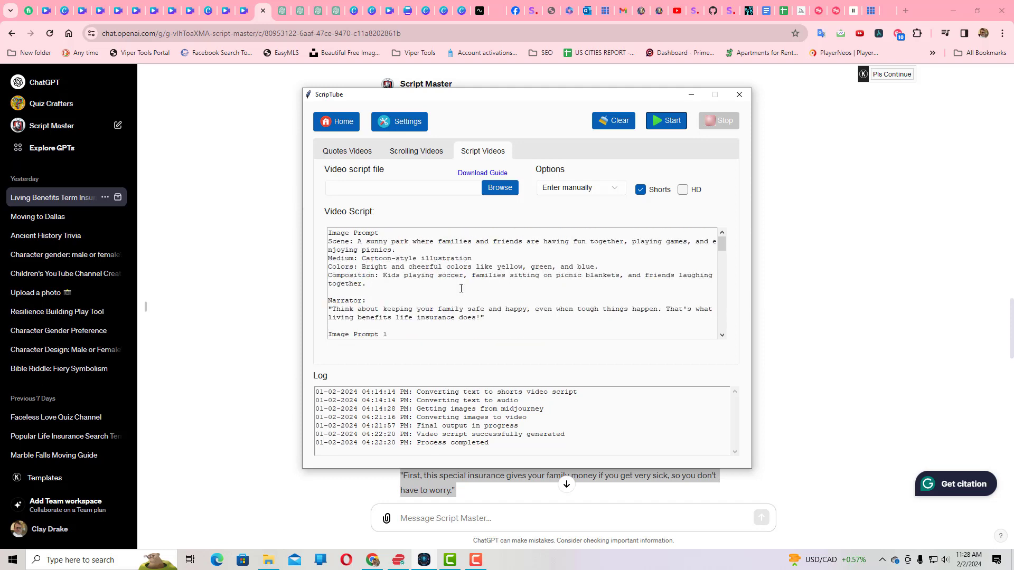
Step: Examine the ScripTube settings for image AI, voice AI and output folder, including the available Eleven labs voices, and return to the script form
{"action": "left_click", "coordinate": [390, 126]}
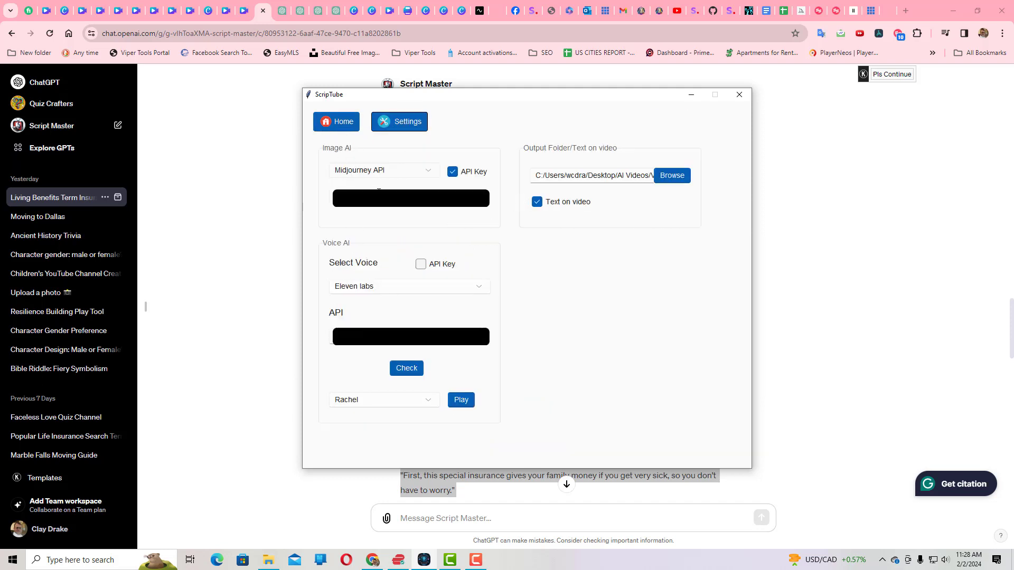
{"action": "left_click", "coordinate": [328, 126]}
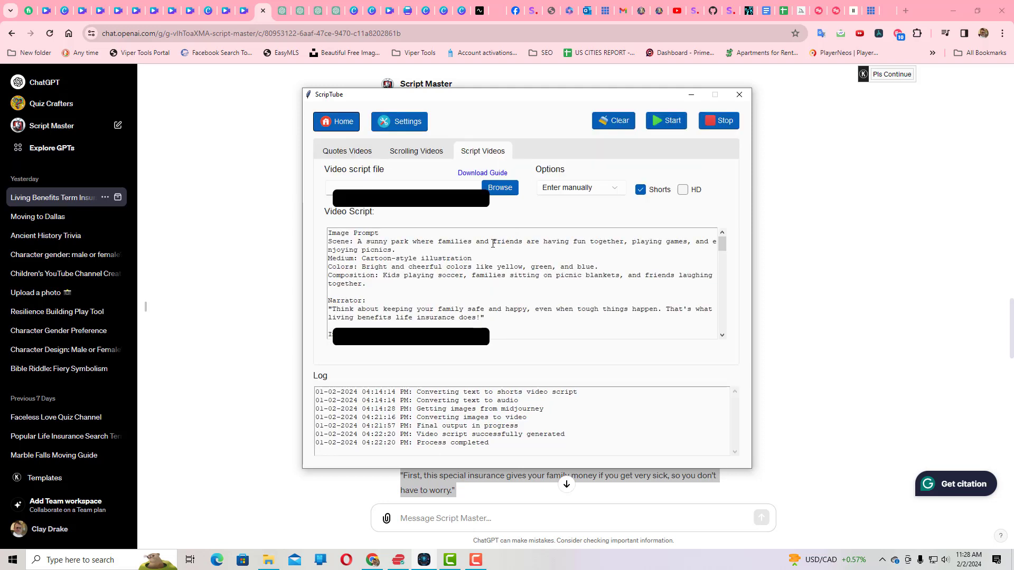
{"action": "left_click", "coordinate": [397, 120]}
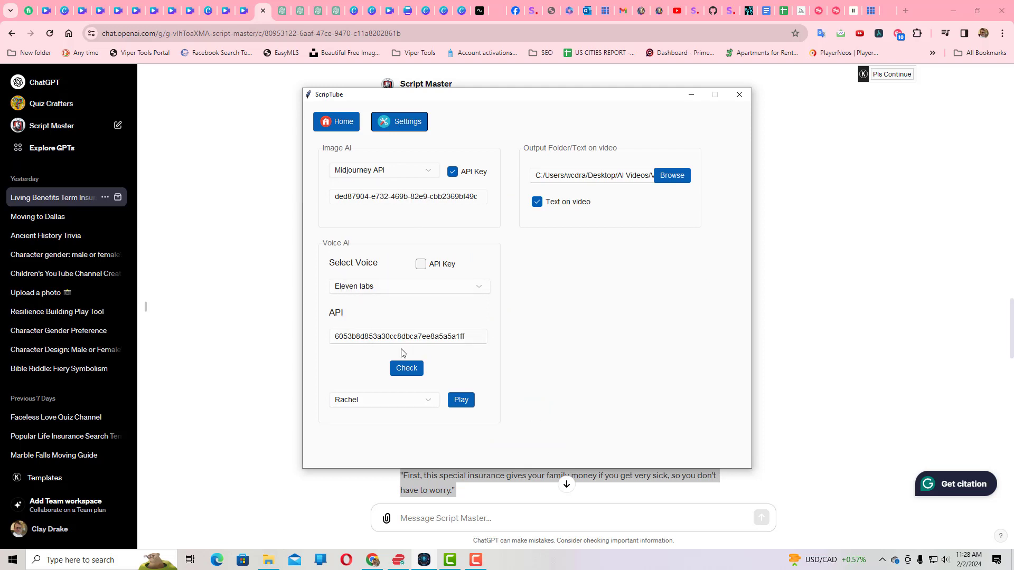
{"action": "left_click", "coordinate": [357, 401]}
{"action": "scroll", "coordinate": [364, 470], "scroll_direction": "down", "scroll_amount": 5}
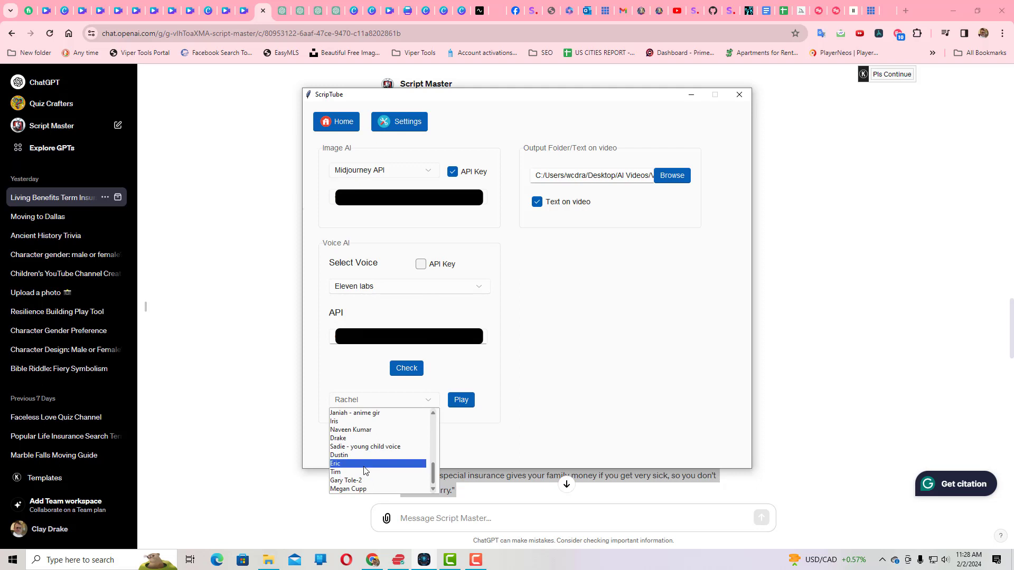
{"action": "scroll", "coordinate": [364, 470], "scroll_direction": "up", "scroll_amount": 10}
{"action": "left_click", "coordinate": [592, 367]}
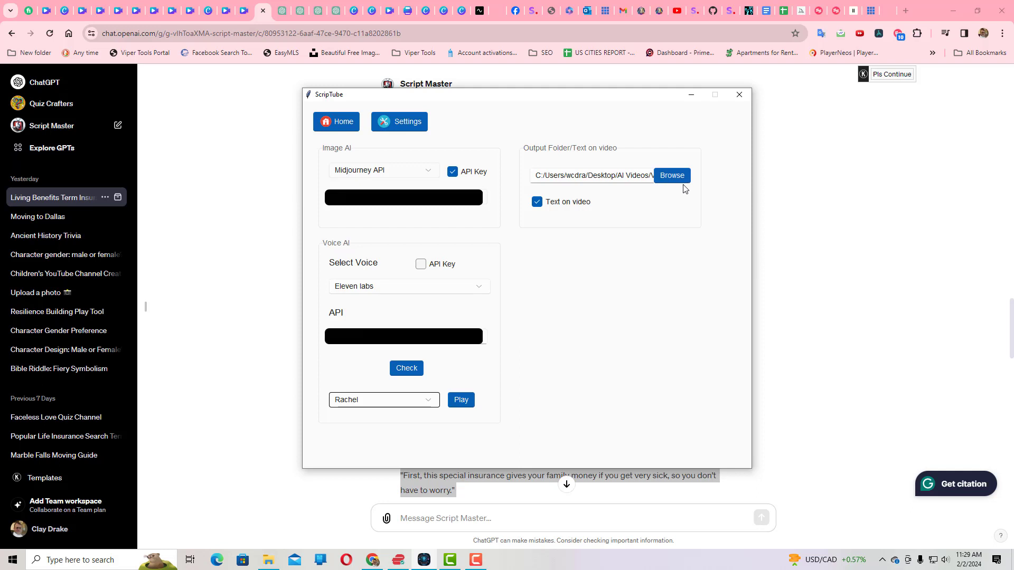
{"action": "left_click", "coordinate": [340, 122]}
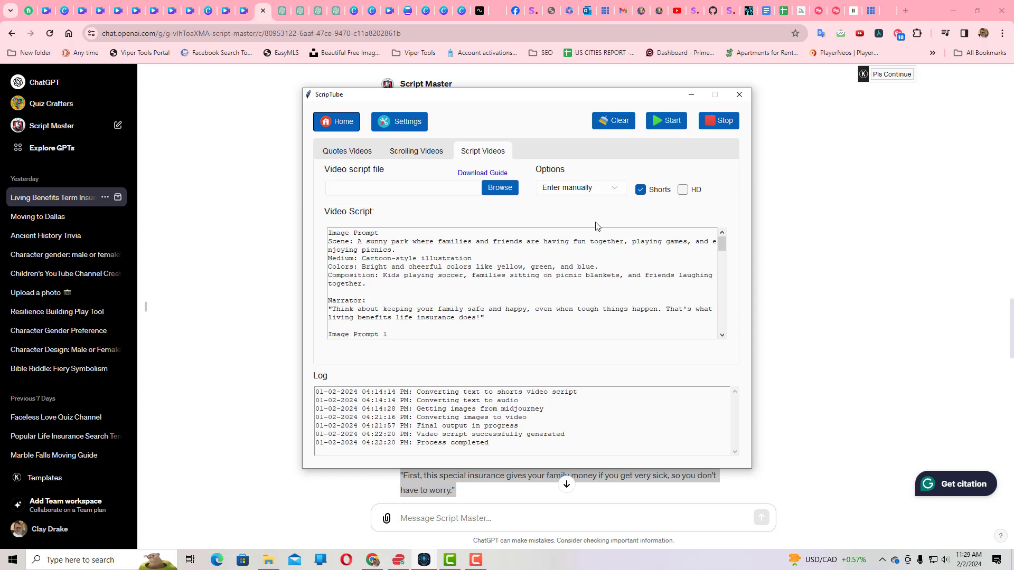
Step: Empty the video script by switching the script option to From notepad file and back to Enter manually
{"action": "left_click", "coordinate": [579, 198]}
{"action": "left_click", "coordinate": [579, 209]}
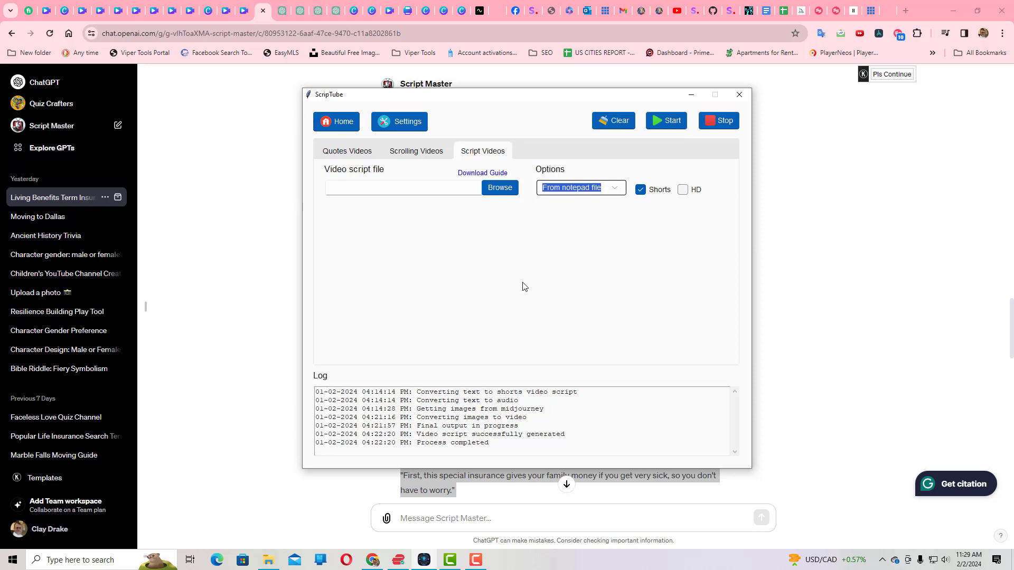
{"action": "left_click", "coordinate": [595, 193]}
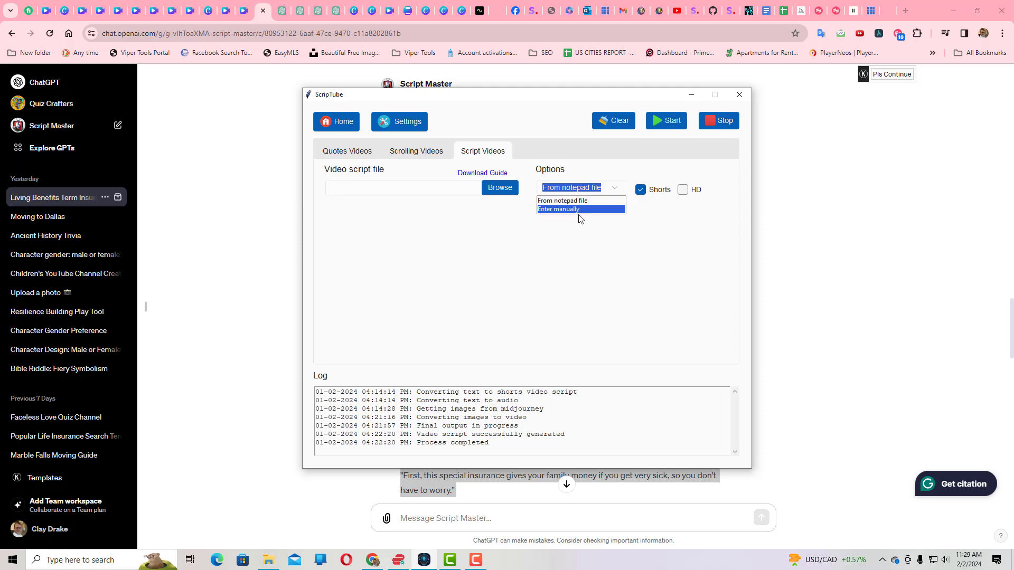
{"action": "left_click", "coordinate": [578, 211]}
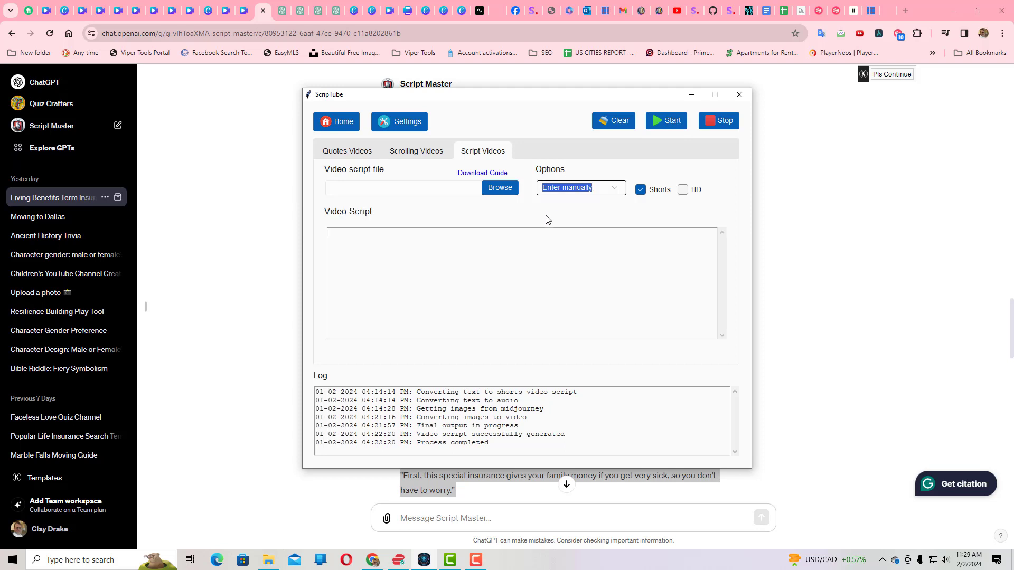
{"action": "left_click", "coordinate": [430, 247]}
{"action": "type", "text": "https://agentaifreedom.com/"}
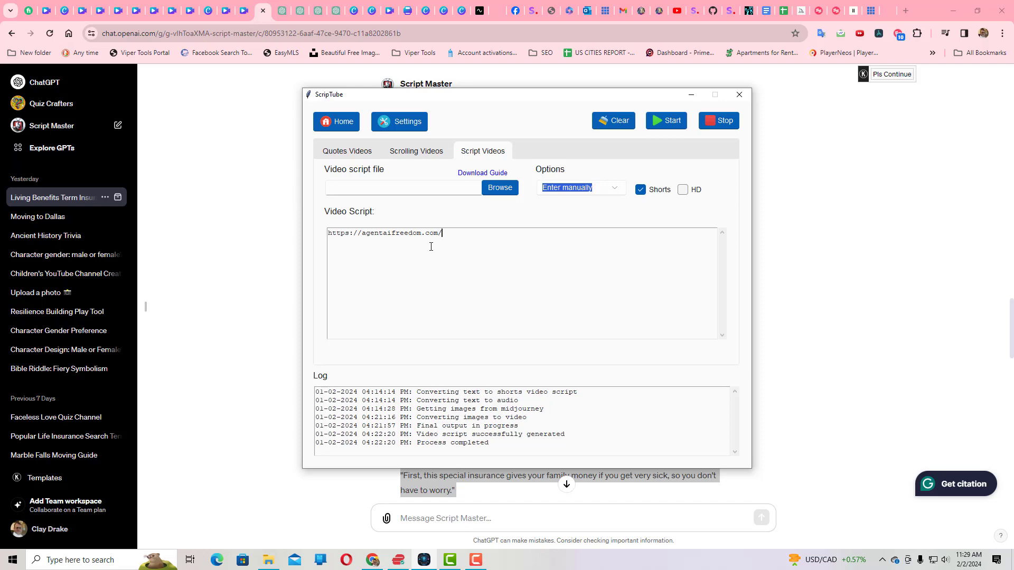
{"action": "left_click_drag", "start_coordinate": [446, 234], "coordinate": [320, 240]}
{"action": "key", "text": "BackSpace"}
Step: Copy the simplified script in ChatGPT from its first Scene line through the closing quiz narration and paste it as ScripTube's video script
{"action": "left_click", "coordinate": [266, 239]}
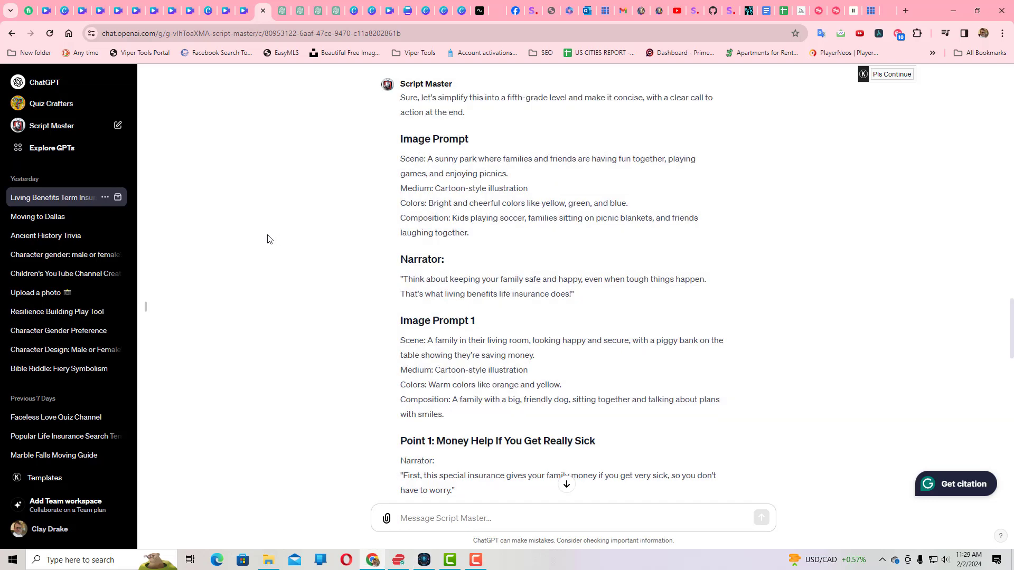
{"action": "left_click_drag", "start_coordinate": [403, 159], "coordinate": [561, 403]}
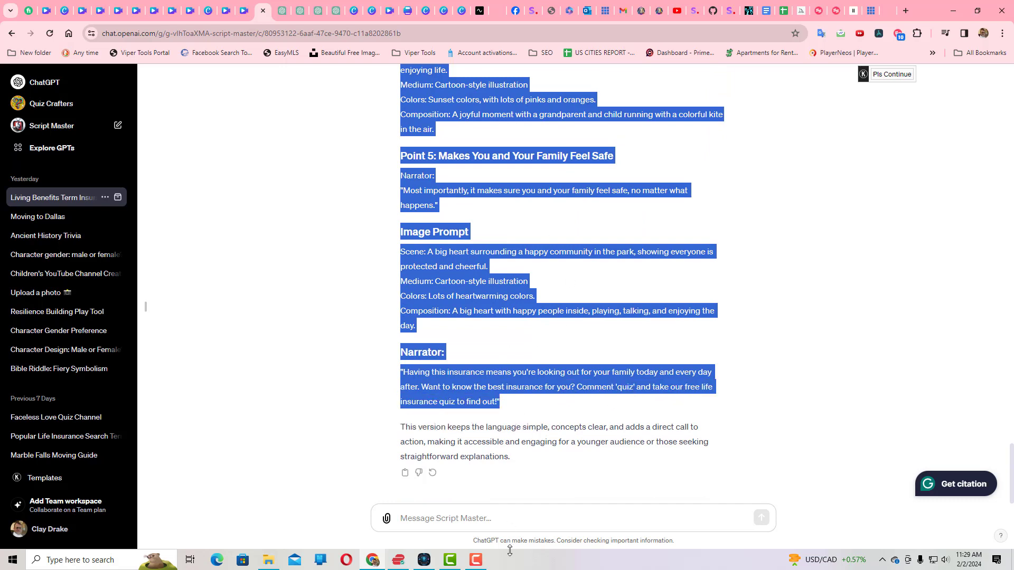
{"action": "left_click", "coordinate": [424, 560]}
{"action": "left_click", "coordinate": [446, 289]}
{"action": "key", "text": "ctrl+v"}
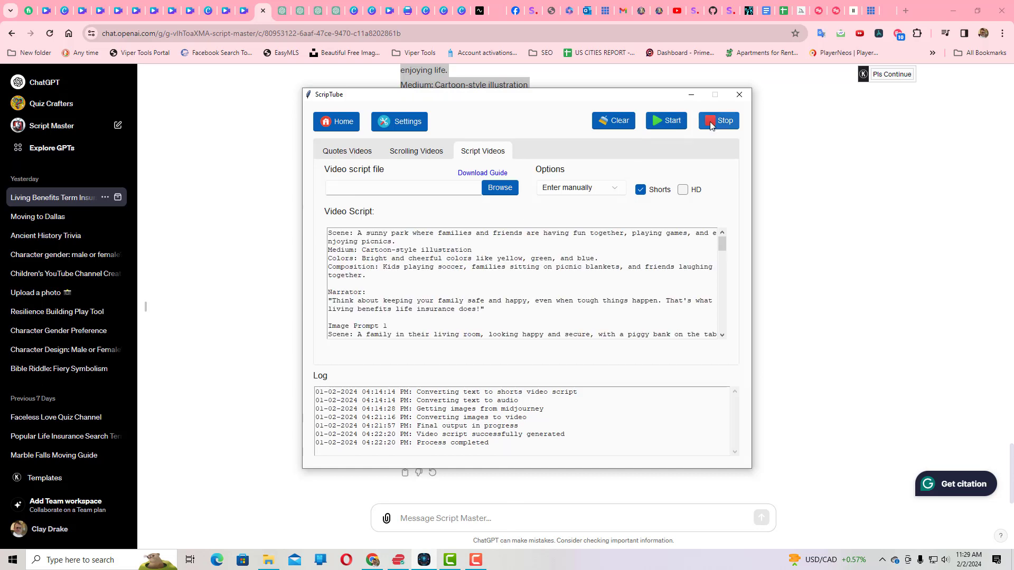
Step: Try to generate the shorts video from the pasted script and read the log entry on scenes and narration
{"action": "left_click", "coordinate": [673, 125]}
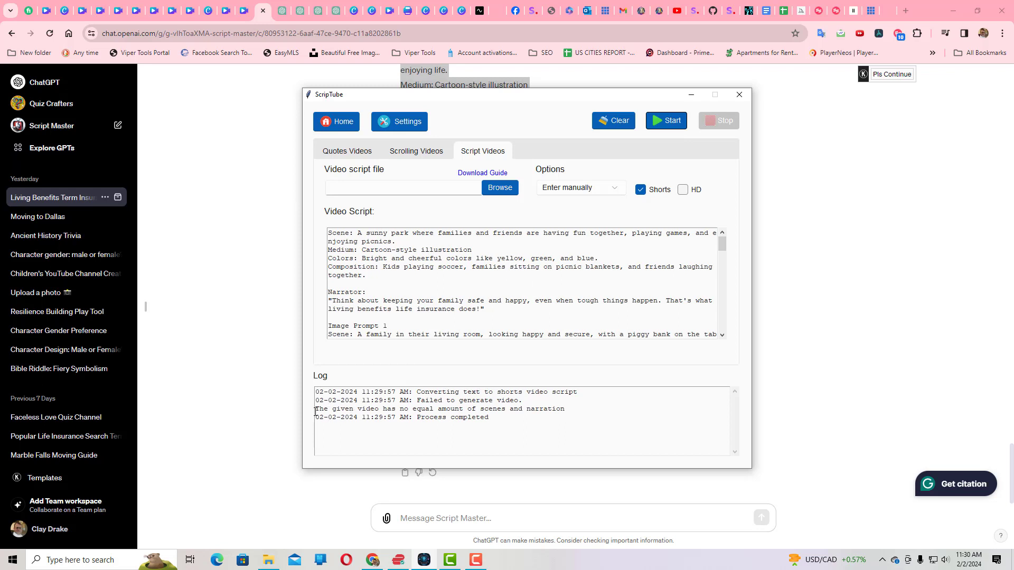
{"action": "left_click_drag", "start_coordinate": [315, 411], "coordinate": [560, 410]}
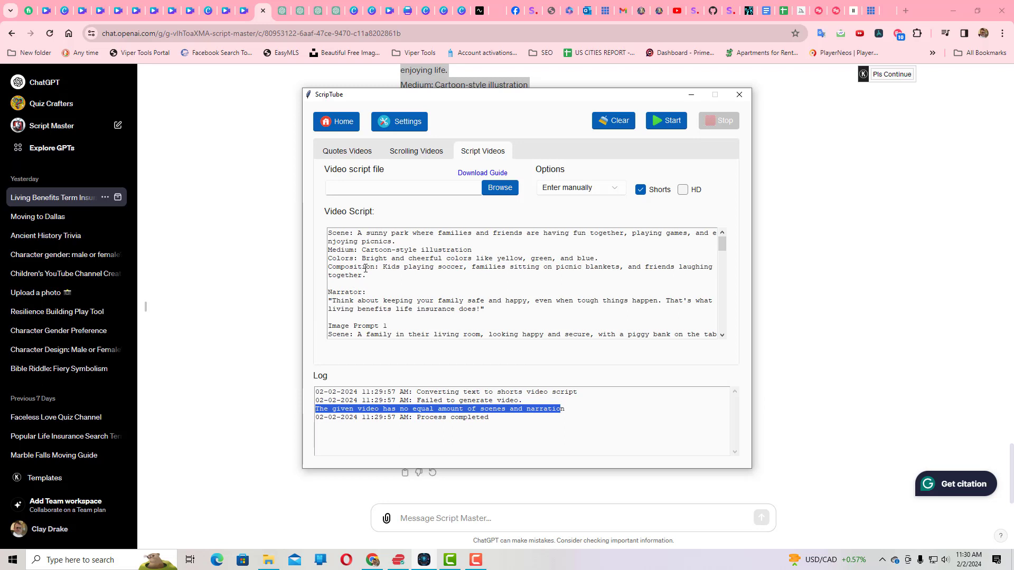
Step: Replace the word "Scene" at the very start of the video script with "Image" and start generating the shorts video
{"action": "left_click_drag", "start_coordinate": [349, 234], "coordinate": [324, 233]}
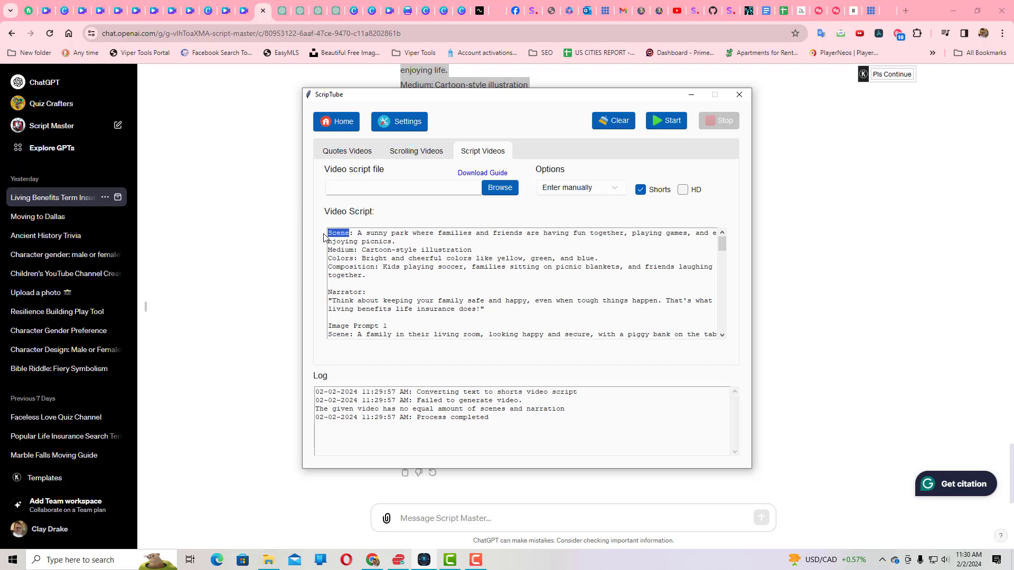
{"action": "type", "text": "Image"}
{"action": "left_click", "coordinate": [674, 128]}
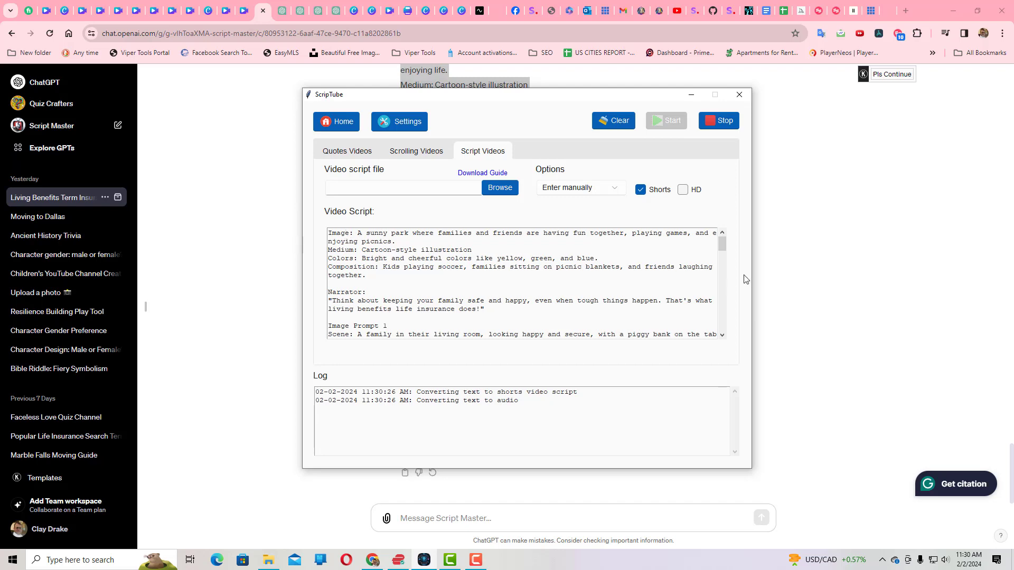
Step: Review the image prompts and narrator sections of the video script while the generation is running
{"action": "left_click_drag", "start_coordinate": [723, 245], "coordinate": [721, 334]}
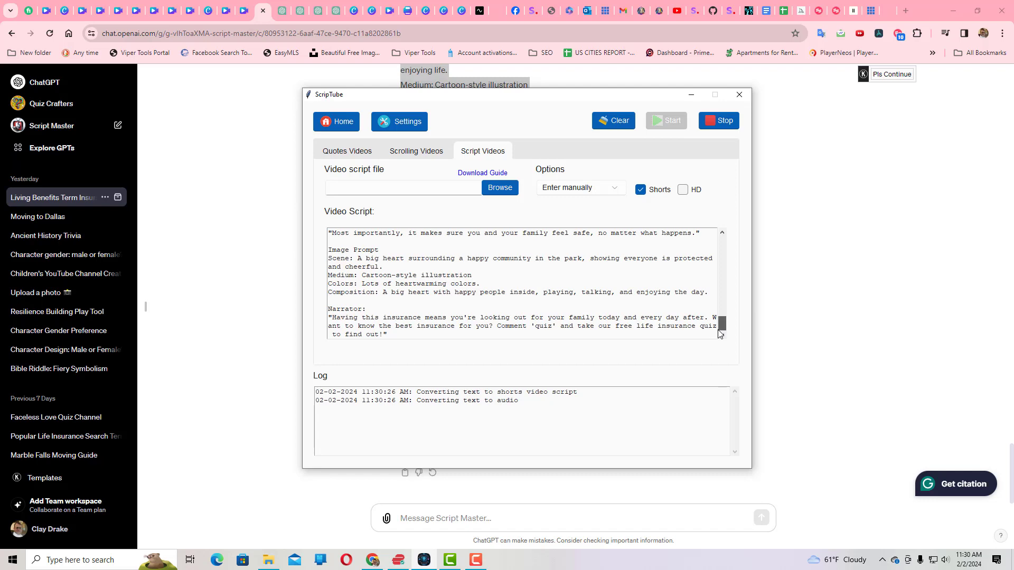
{"action": "left_click_drag", "start_coordinate": [719, 333], "coordinate": [722, 243]}
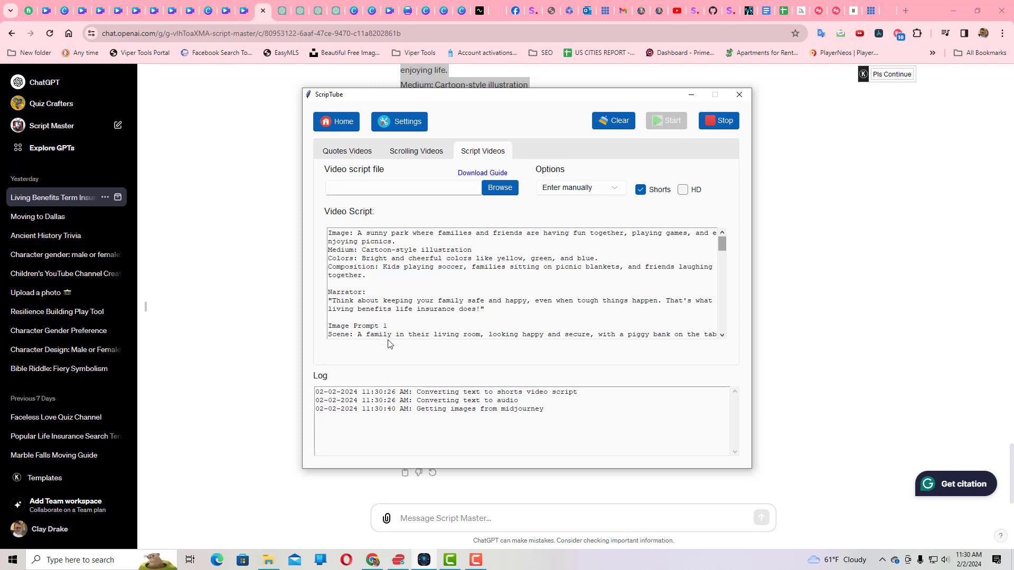
{"action": "scroll", "coordinate": [442, 267], "scroll_direction": "down", "scroll_amount": 2}
{"action": "scroll", "coordinate": [442, 268], "scroll_direction": "down", "scroll_amount": 1}
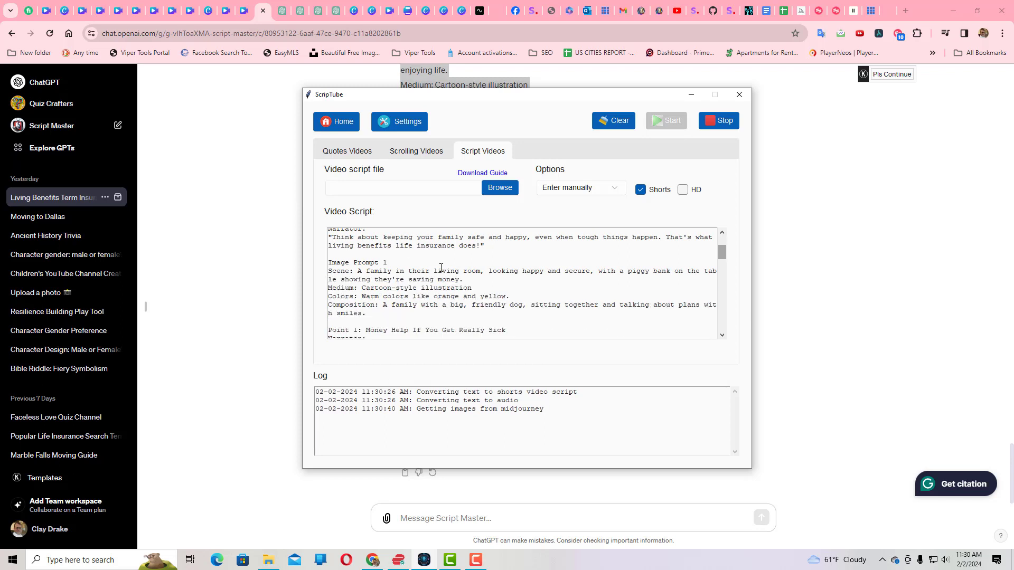
{"action": "scroll", "coordinate": [441, 268], "scroll_direction": "down", "scroll_amount": 4}
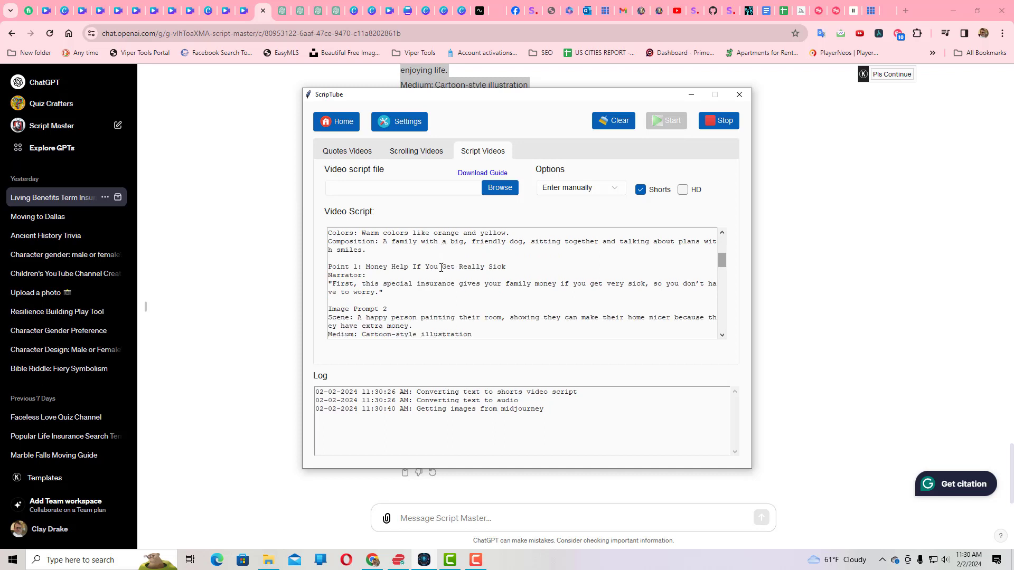
{"action": "scroll", "coordinate": [442, 268], "scroll_direction": "up", "scroll_amount": 3}
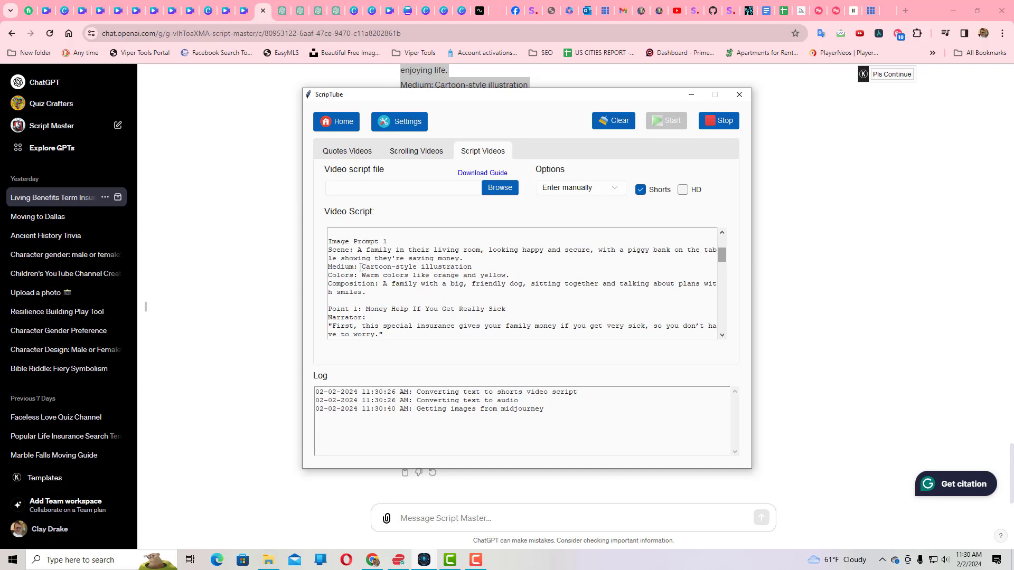
Step: Replace the Medium value "Cartoon-style illustration" under Image Prompt 1 in the video script with "Photography"
{"action": "left_click_drag", "start_coordinate": [361, 267], "coordinate": [480, 270]}
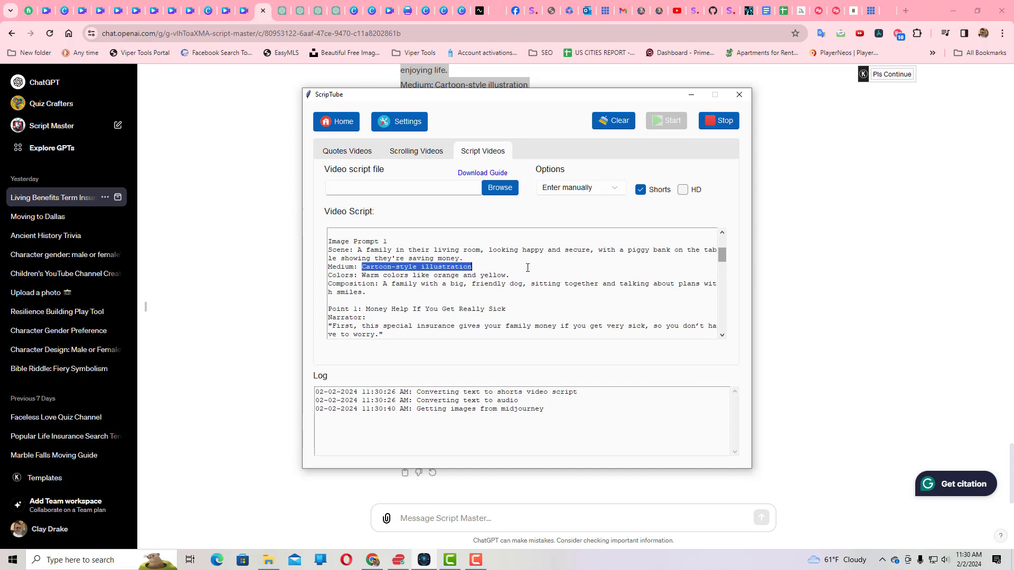
{"action": "type", "text": "Phot"}
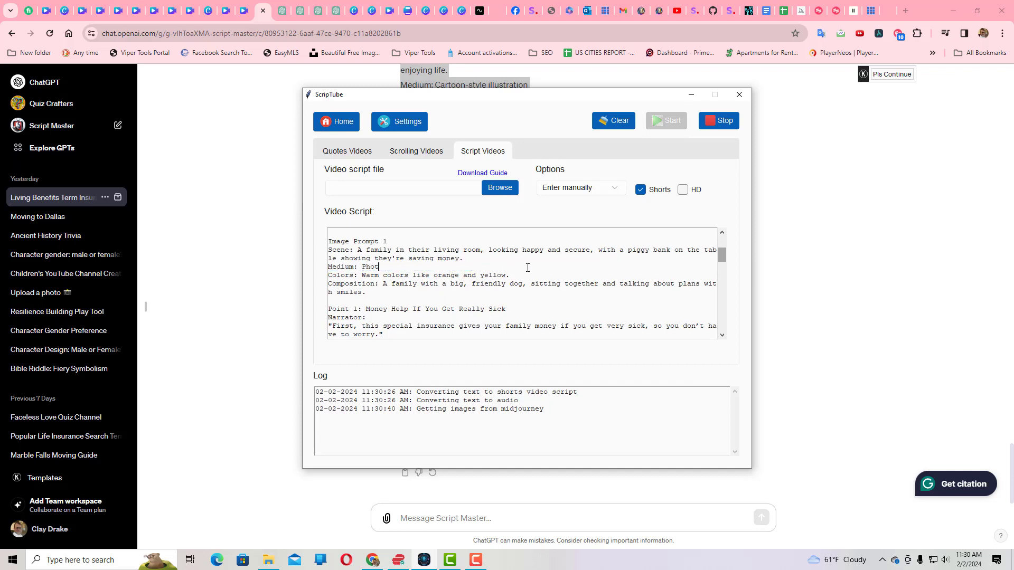
{"action": "type", "text": "ography"}
{"action": "scroll", "coordinate": [395, 285], "scroll_direction": "down", "scroll_amount": 1}
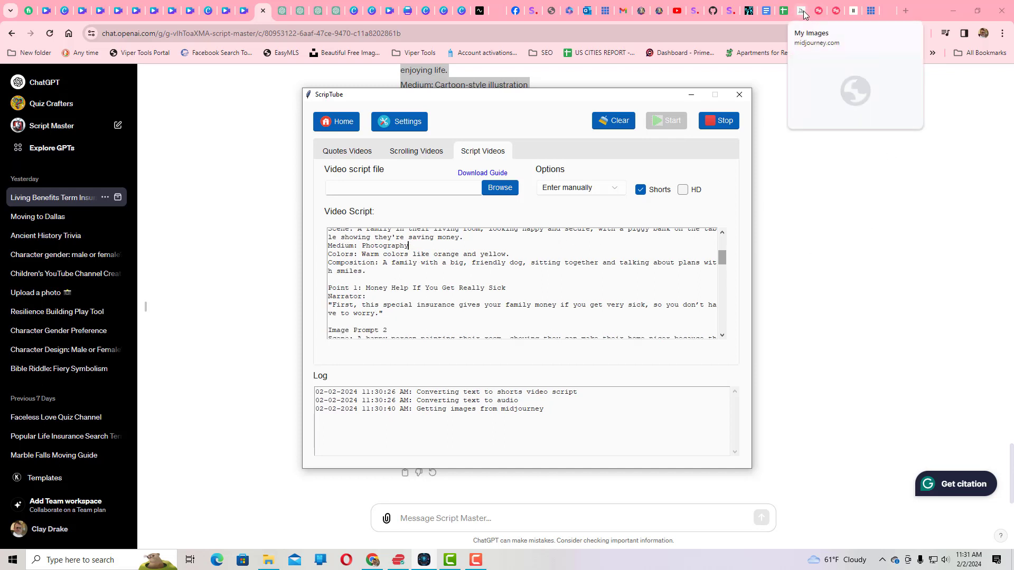
Step: Browse the My Images gallery in Midjourney and enlarge the outdoor dining photo made from the Highland Park Village prompt
{"action": "left_click", "coordinate": [803, 11]}
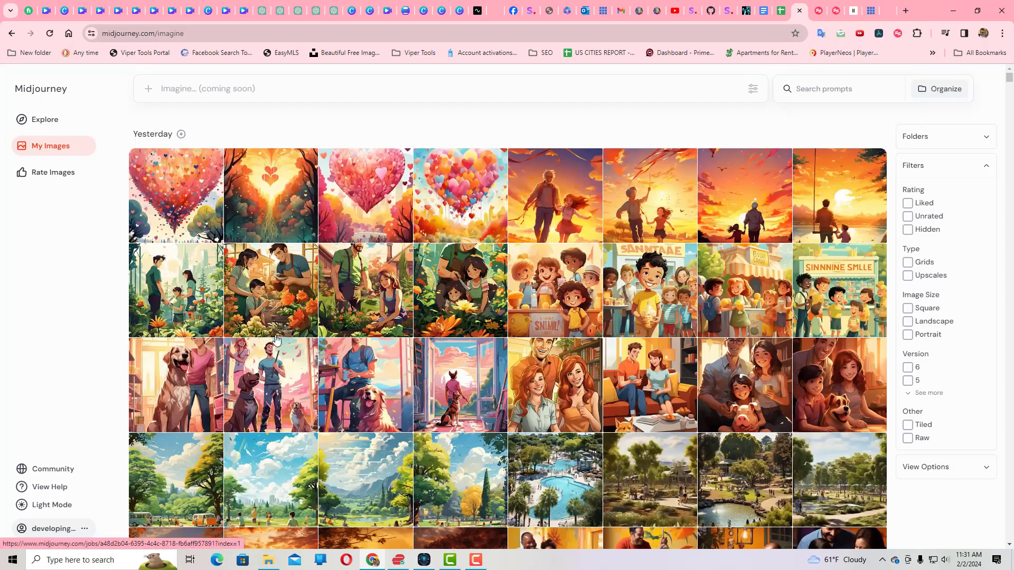
{"action": "scroll", "coordinate": [275, 340], "scroll_direction": "down", "scroll_amount": 5}
{"action": "scroll", "coordinate": [276, 339], "scroll_direction": "down", "scroll_amount": 1}
{"action": "scroll", "coordinate": [437, 428], "scroll_direction": "down", "scroll_amount": 15}
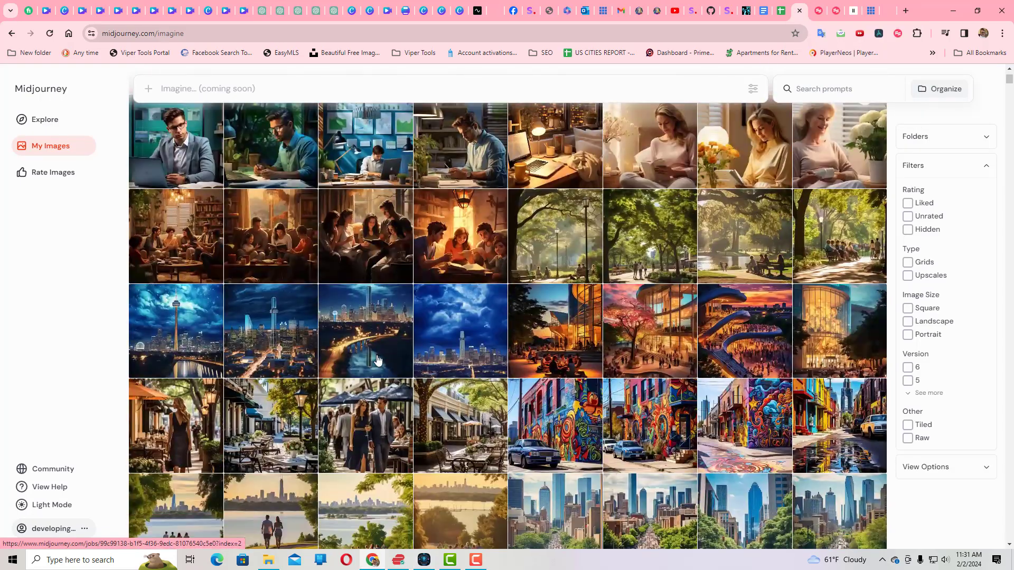
{"action": "scroll", "coordinate": [378, 360], "scroll_direction": "down", "scroll_amount": 1}
{"action": "scroll", "coordinate": [378, 360], "scroll_direction": "down", "scroll_amount": 1}
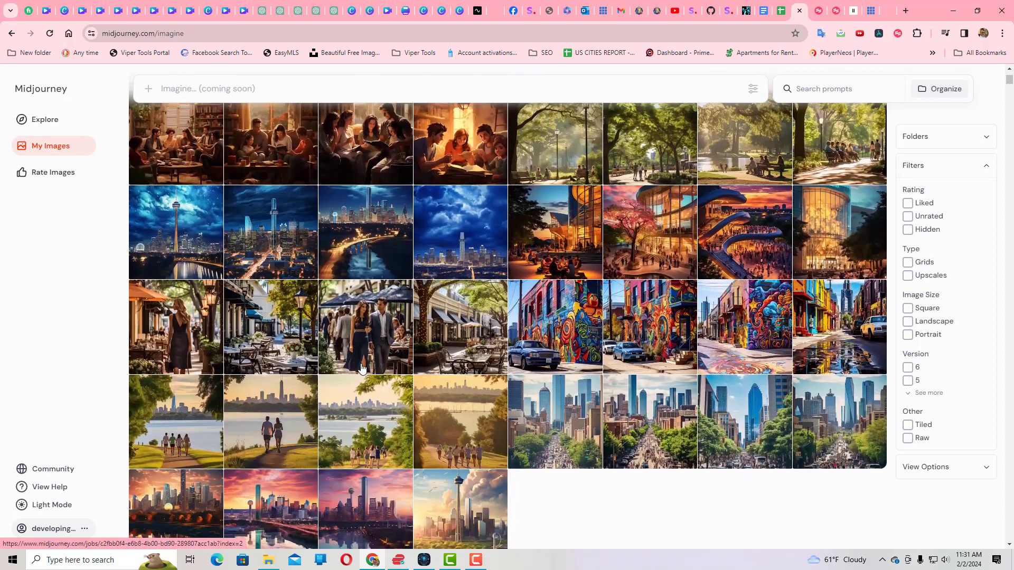
{"action": "left_click", "coordinate": [262, 322]}
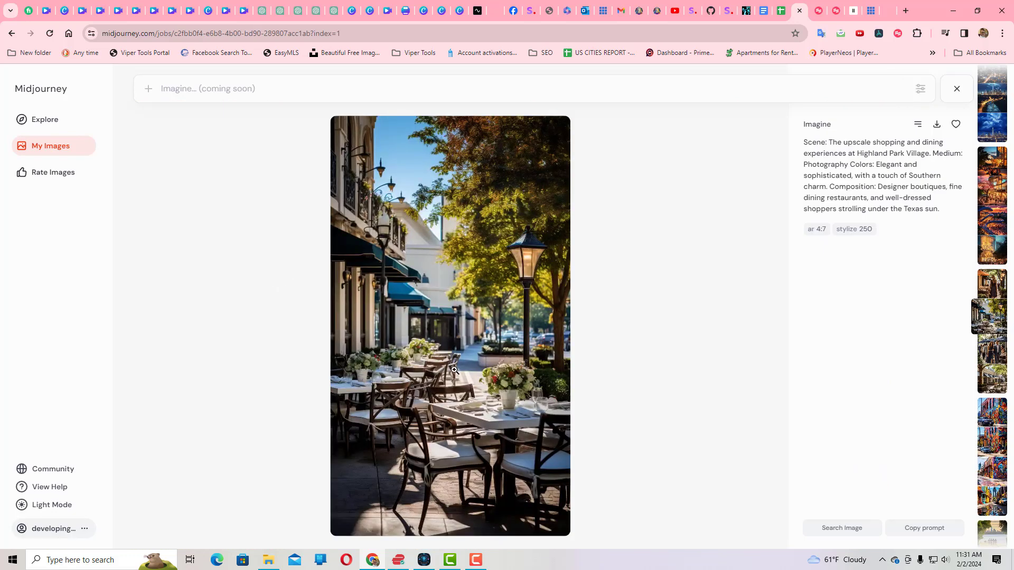
{"action": "left_click", "coordinate": [421, 308]}
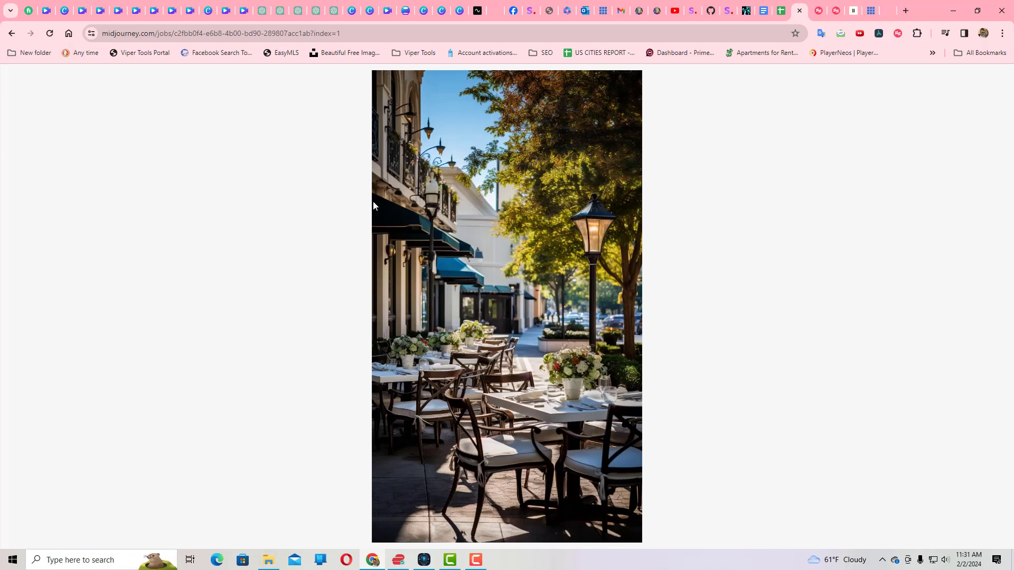
Step: Return to the My Images gallery, reload it and check for newly generated images from the script
{"action": "left_click", "coordinate": [11, 32]}
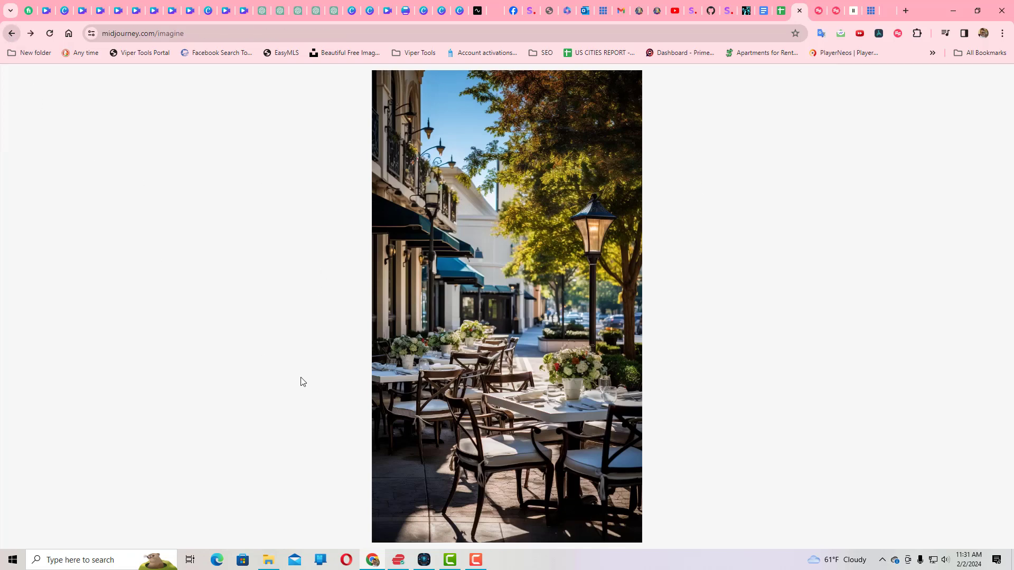
{"action": "left_click", "coordinate": [11, 33]}
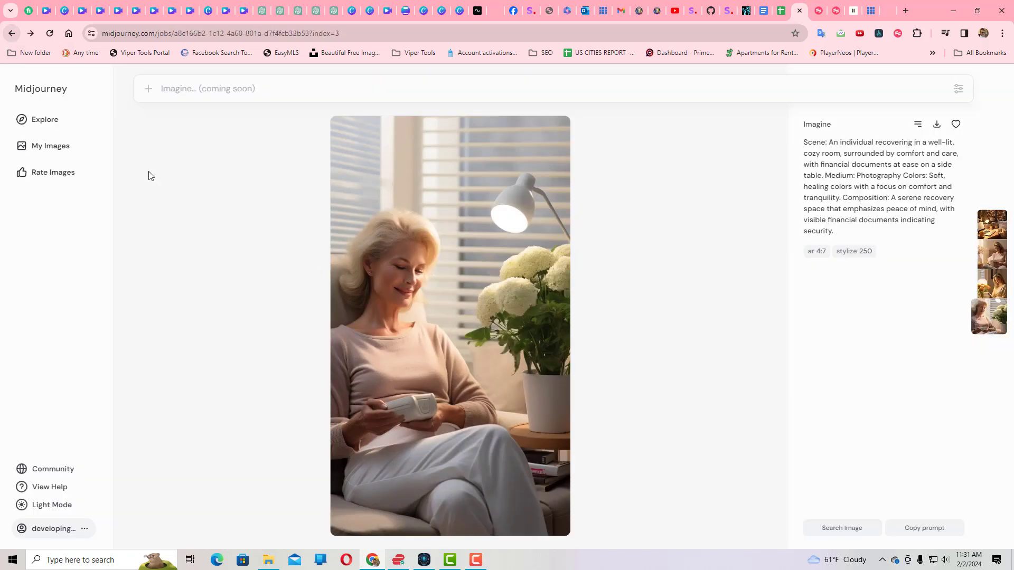
{"action": "left_click", "coordinate": [55, 146]}
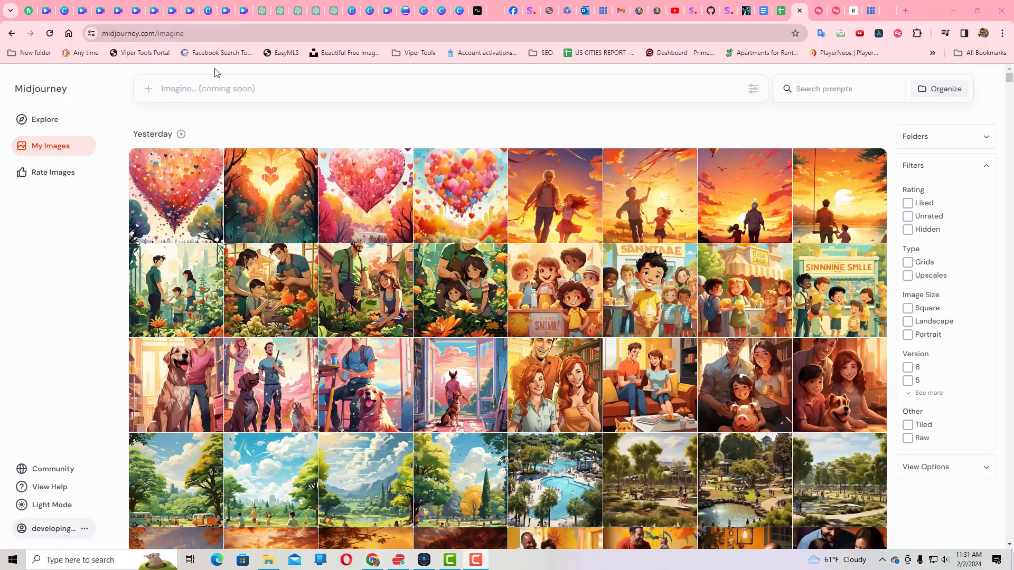
{"action": "left_click", "coordinate": [50, 33]}
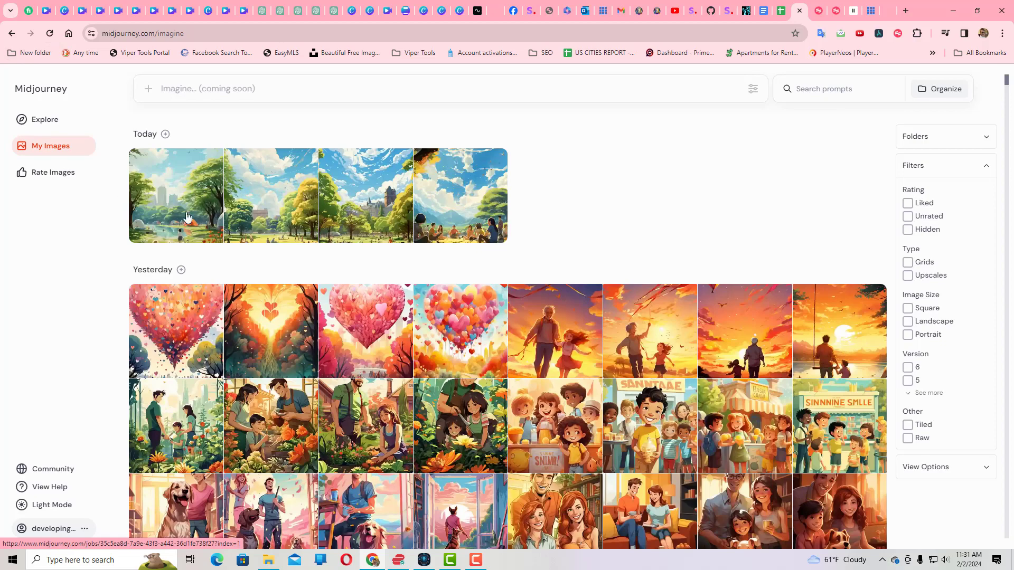
{"action": "scroll", "coordinate": [517, 505], "scroll_direction": "down", "scroll_amount": 5}
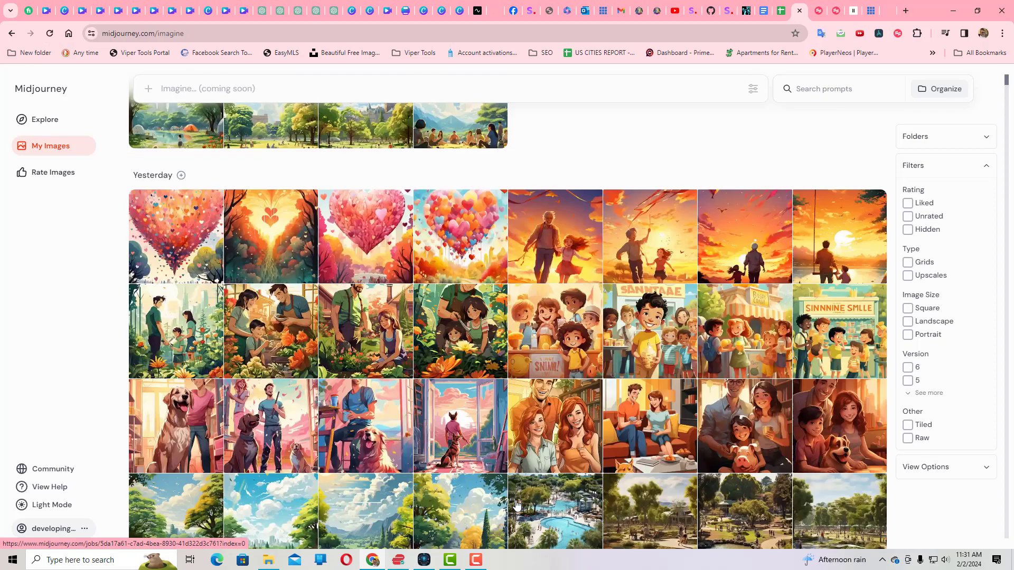
{"action": "scroll", "coordinate": [517, 506], "scroll_direction": "up", "scroll_amount": 5}
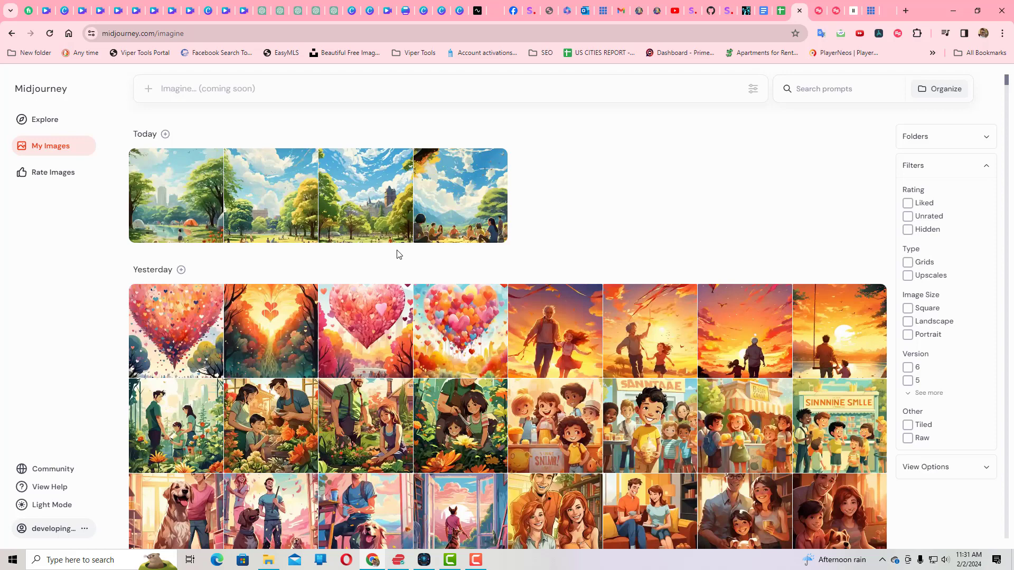
Step: Switch to ScripTube, check the start of the script with the generation log, and open the settings
{"action": "left_click", "coordinate": [424, 560]}
{"action": "scroll", "coordinate": [436, 313], "scroll_direction": "up", "scroll_amount": 1}
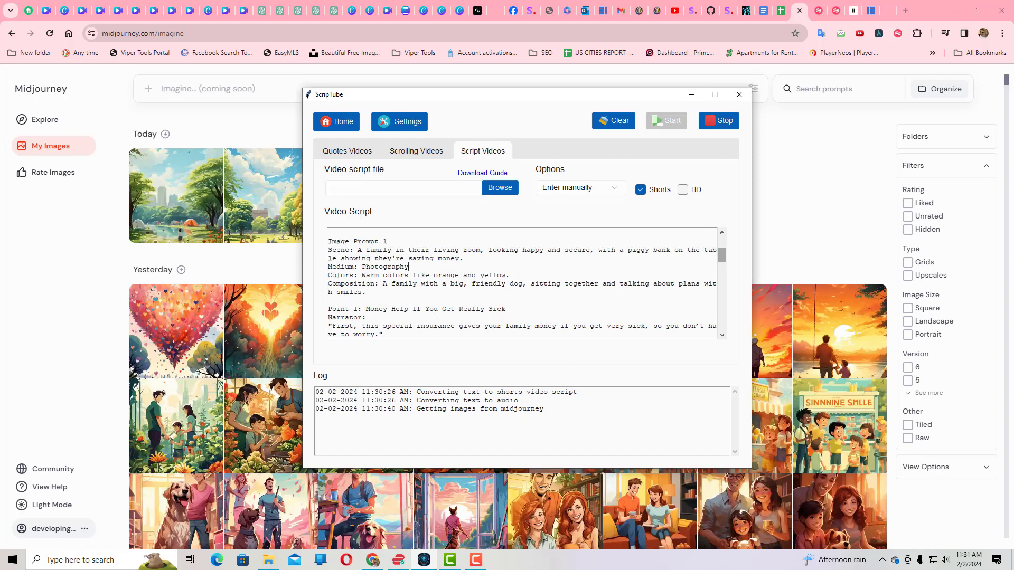
{"action": "scroll", "coordinate": [436, 313], "scroll_direction": "up", "scroll_amount": 2}
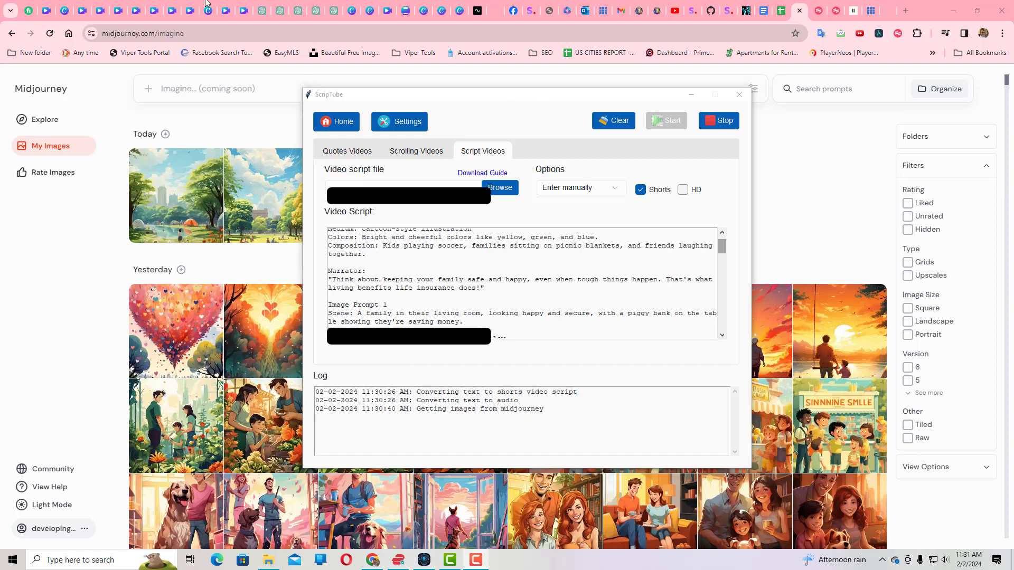
{"action": "left_click", "coordinate": [399, 121]}
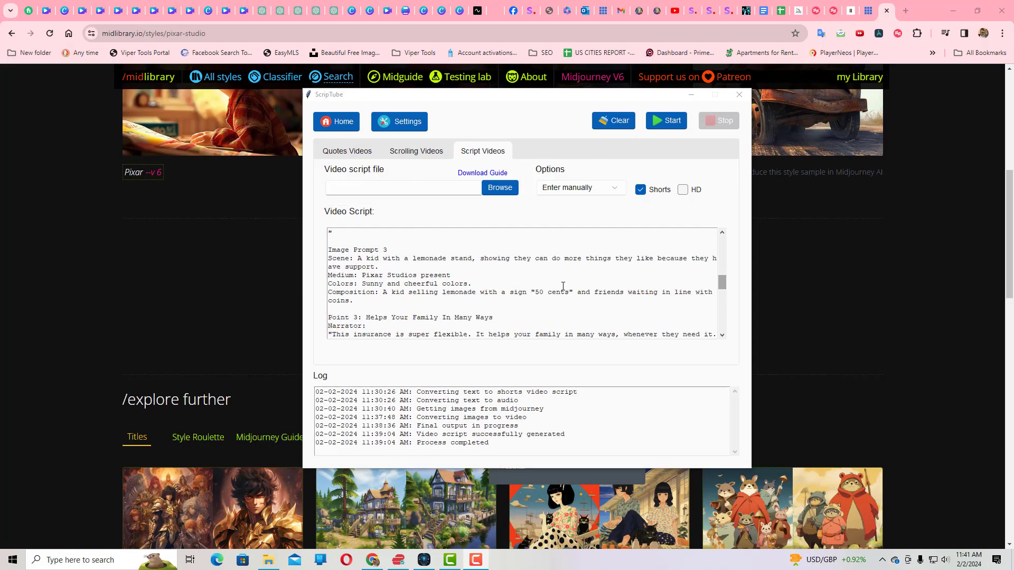
Step: Start generating a new shorts video from the script whose Medium lines read "Pixar Studios present"
{"action": "scroll", "coordinate": [563, 286], "scroll_direction": "up", "scroll_amount": 10}
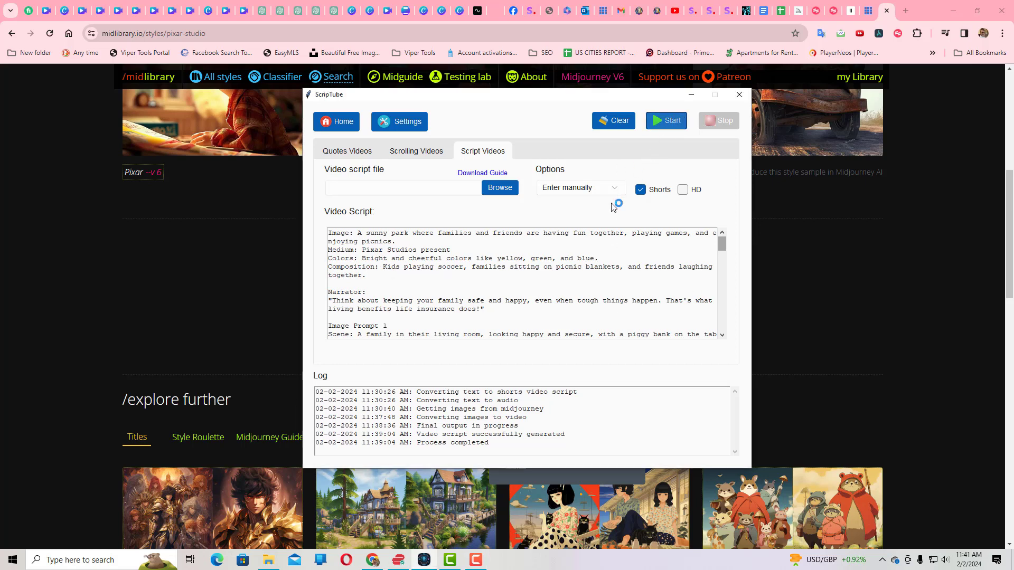
Step: Play Videoscript-6.mp4 from the Video Script folder in VLC media player, declining the player update, and minimize the player and folder windows
{"action": "left_click", "coordinate": [268, 560]}
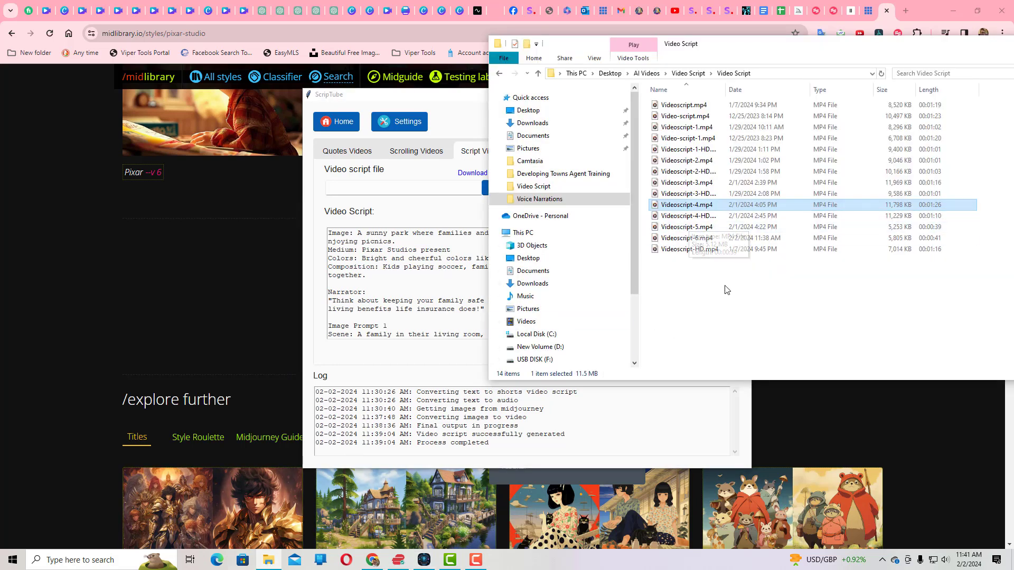
{"action": "left_click_drag", "start_coordinate": [763, 49], "coordinate": [598, 98]}
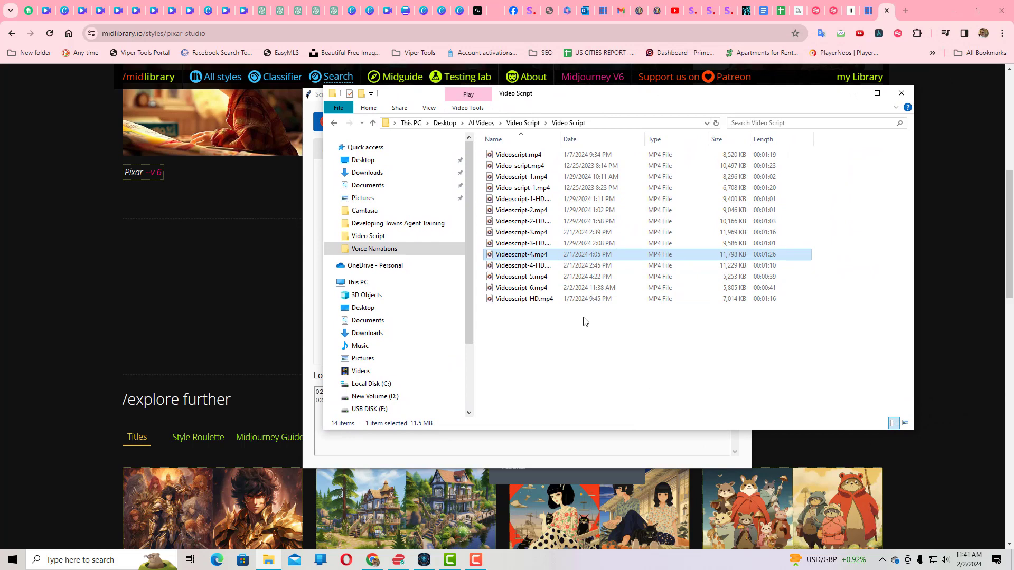
{"action": "left_click", "coordinate": [535, 290]}
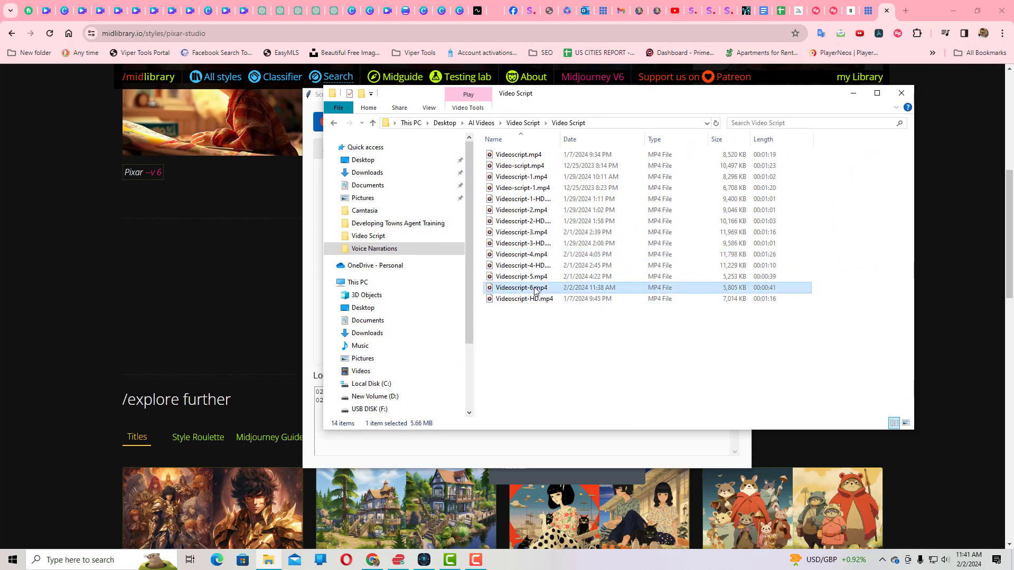
{"action": "right_click", "coordinate": [534, 290]}
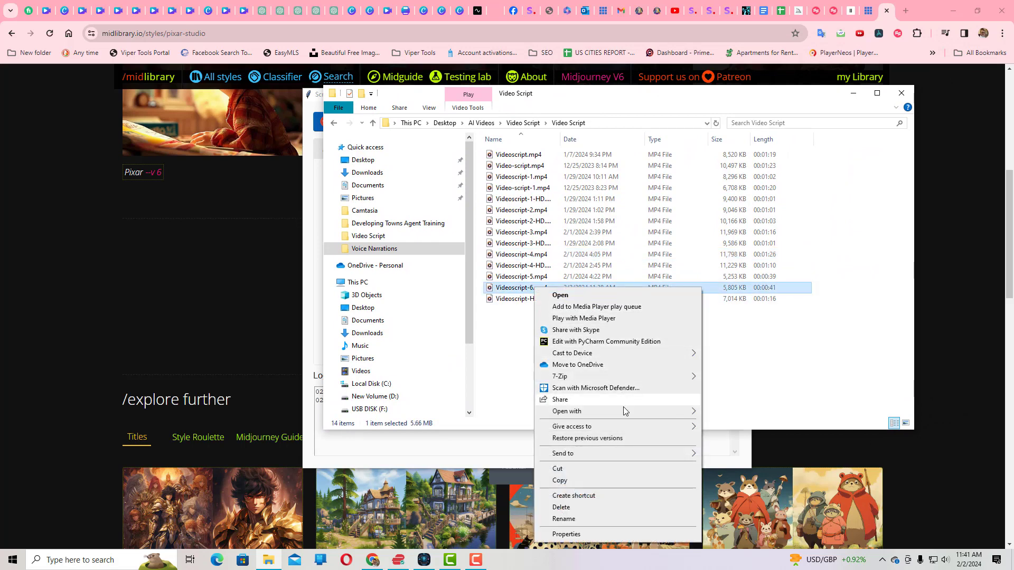
{"action": "mouse_move", "coordinate": [623, 415]}
{"action": "left_click", "coordinate": [740, 458]}
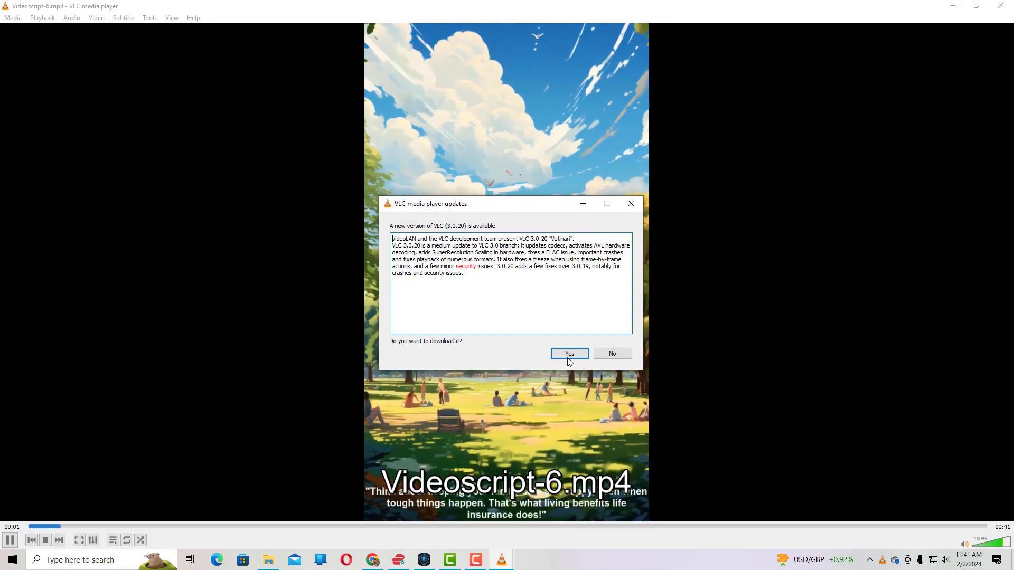
{"action": "left_click", "coordinate": [611, 354]}
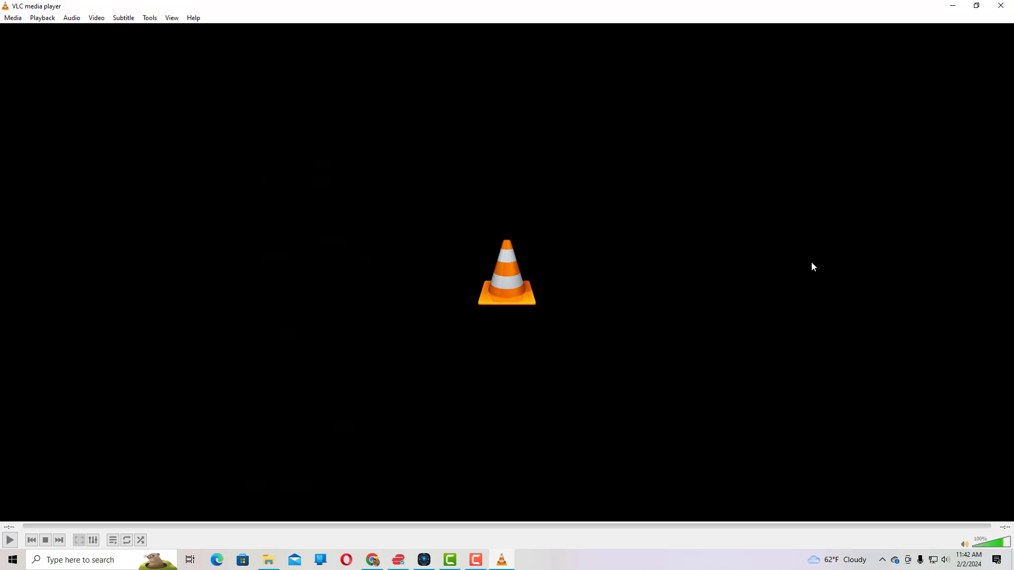
{"action": "left_click", "coordinate": [952, 5]}
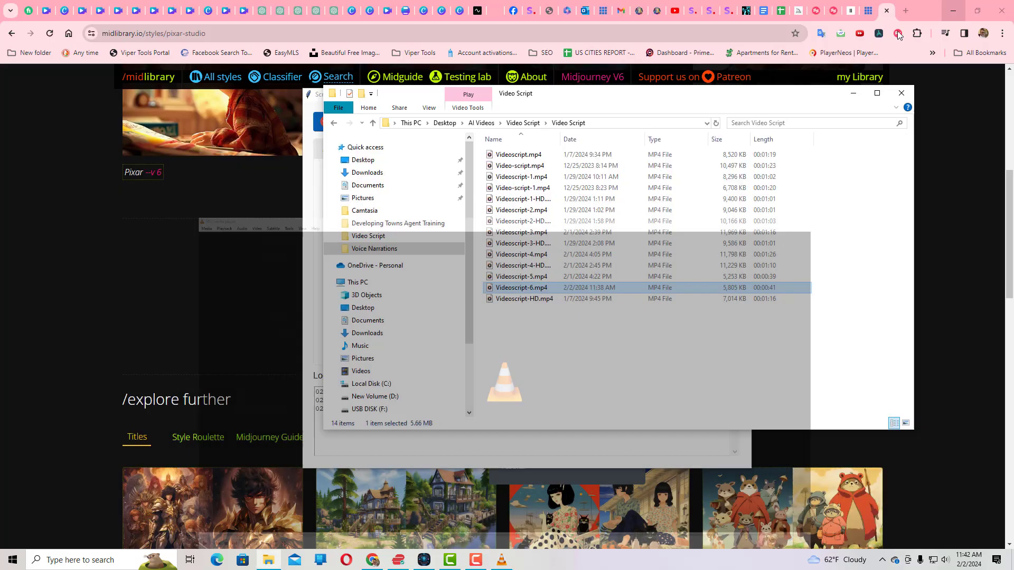
{"action": "left_click", "coordinate": [853, 94]}
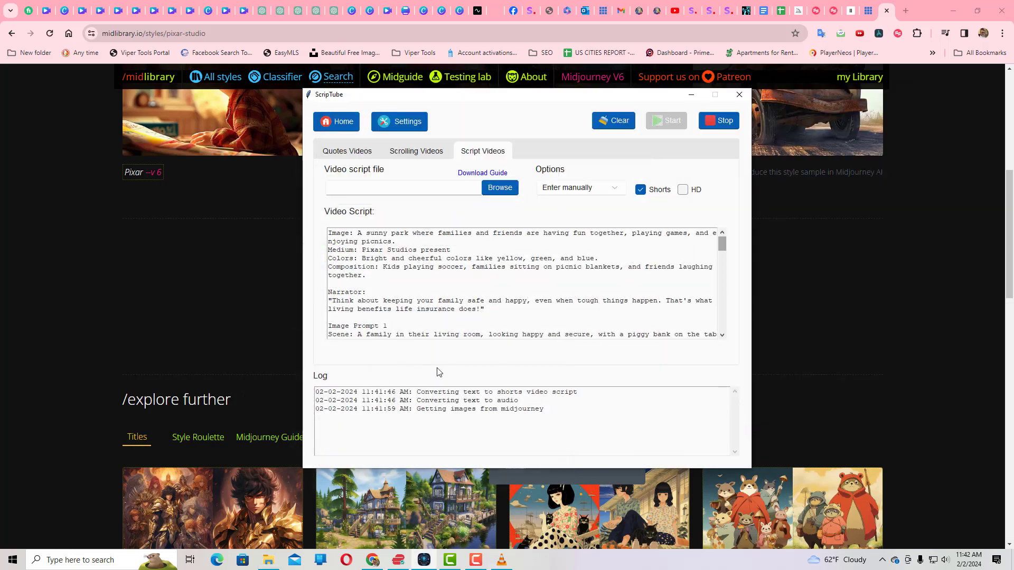
Step: Review the ChatGPT request for a 5 grade level rewrite under 1 minute and highlight its call-to-action wording
{"action": "left_click", "coordinate": [263, 10]}
{"action": "scroll", "coordinate": [441, 344], "scroll_direction": "up", "scroll_amount": 10}
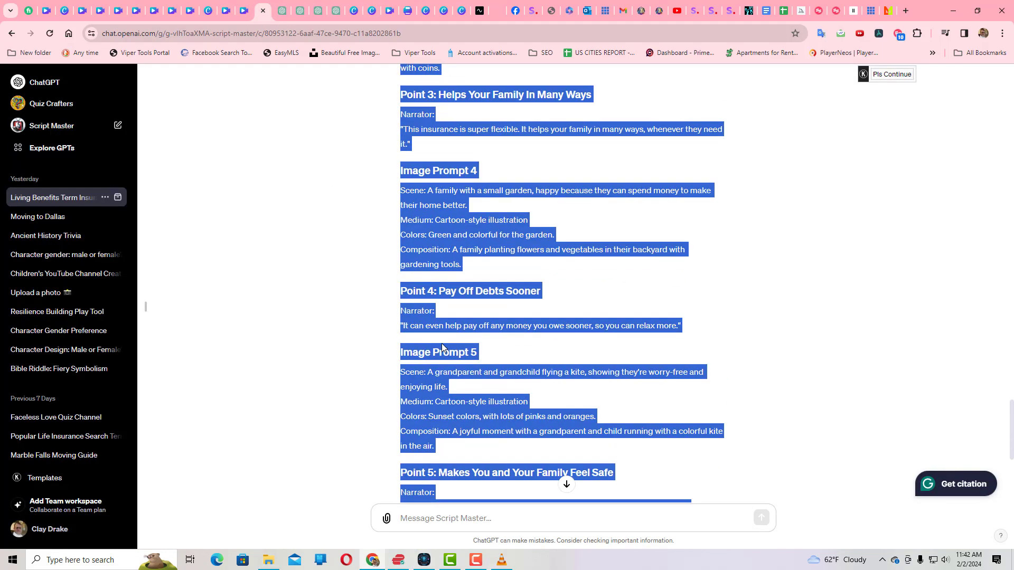
{"action": "scroll", "coordinate": [440, 344], "scroll_direction": "up", "scroll_amount": 15}
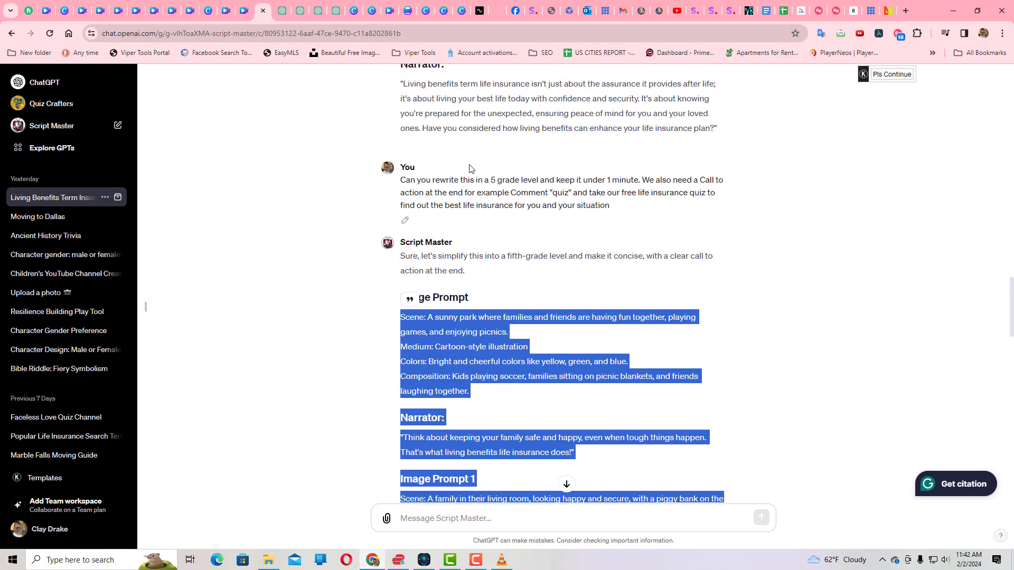
{"action": "scroll", "coordinate": [526, 305], "scroll_direction": "up", "scroll_amount": 4}
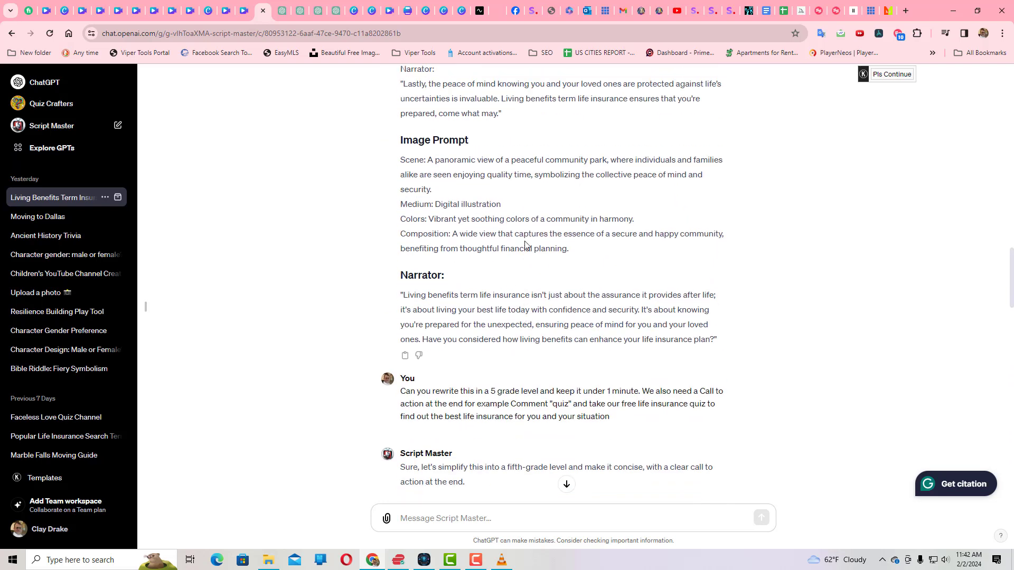
{"action": "scroll", "coordinate": [586, 231], "scroll_direction": "up", "scroll_amount": 1}
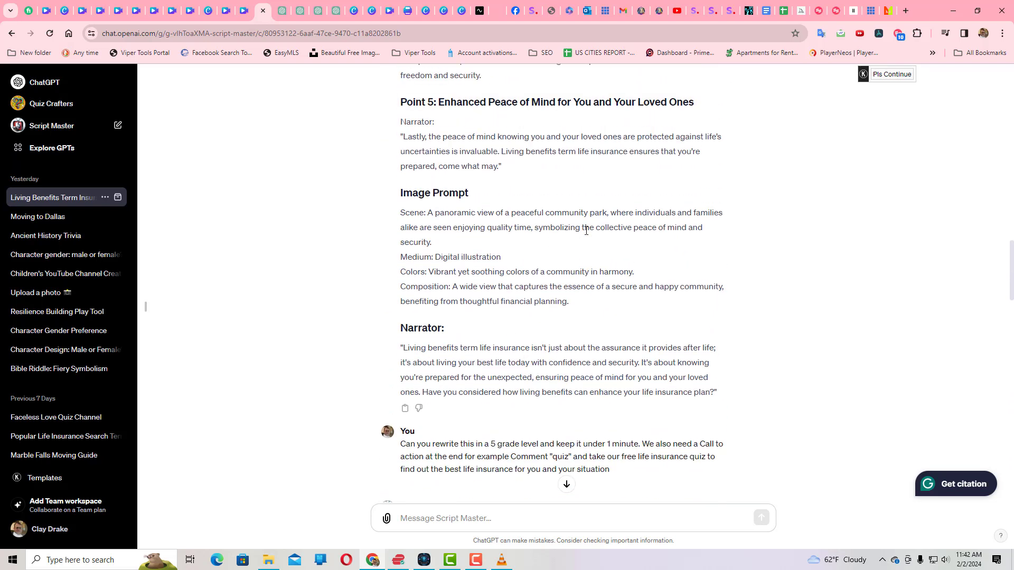
{"action": "scroll", "coordinate": [586, 231], "scroll_direction": "down", "scroll_amount": 3}
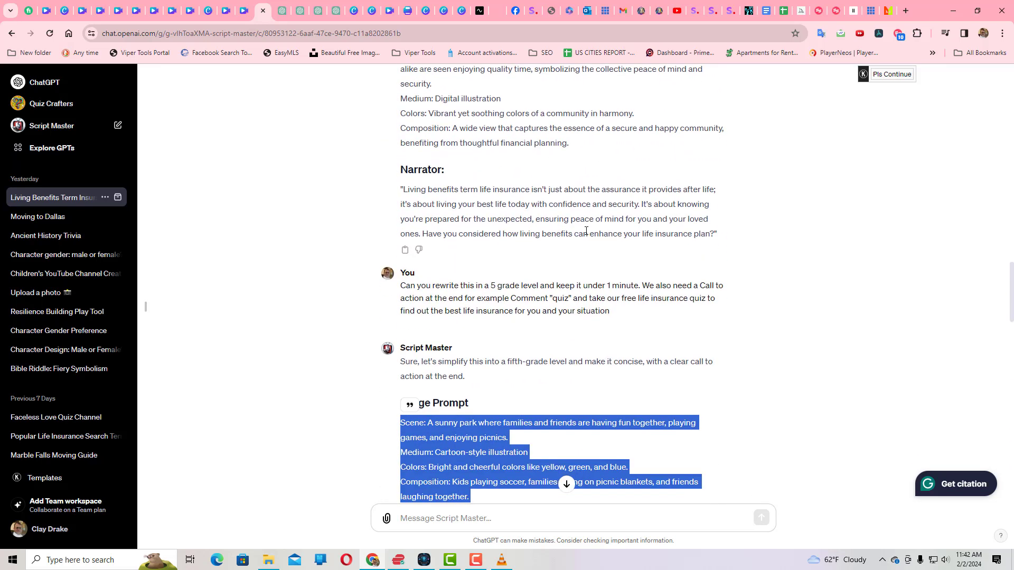
{"action": "left_click_drag", "start_coordinate": [400, 292], "coordinate": [568, 301]}
{"action": "left_click", "coordinate": [634, 284]}
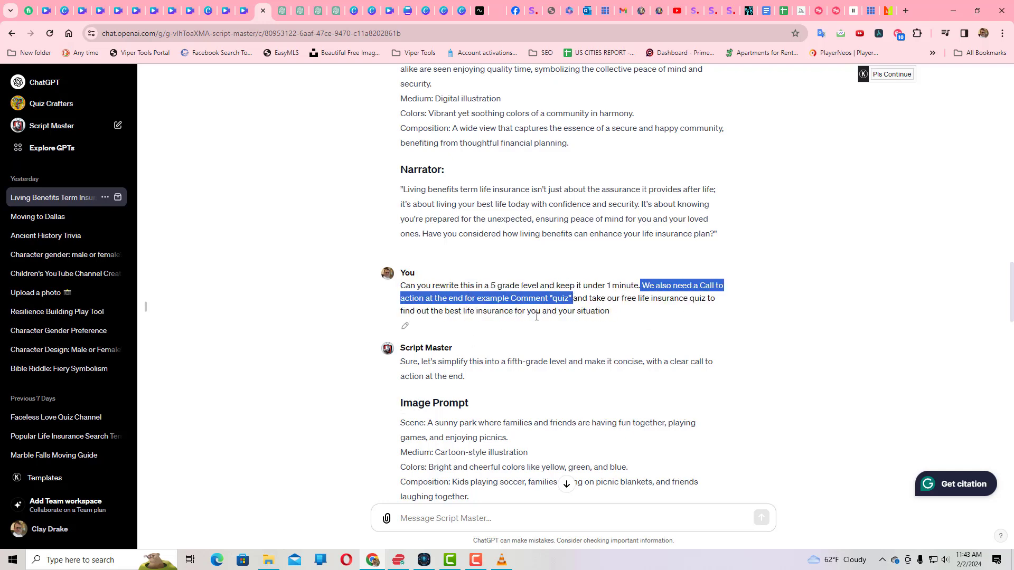
Step: Read the closing quiz narration at the end of the simplified script in ChatGPT and switch back to ScripTube
{"action": "scroll", "coordinate": [565, 292], "scroll_direction": "down", "scroll_amount": 20}
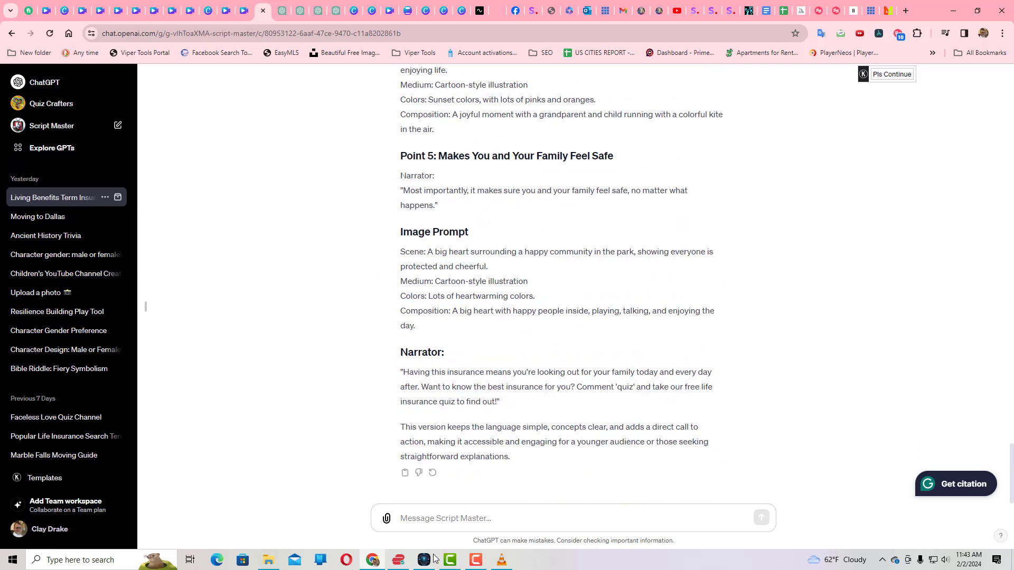
{"action": "mouse_move", "coordinate": [424, 565]}
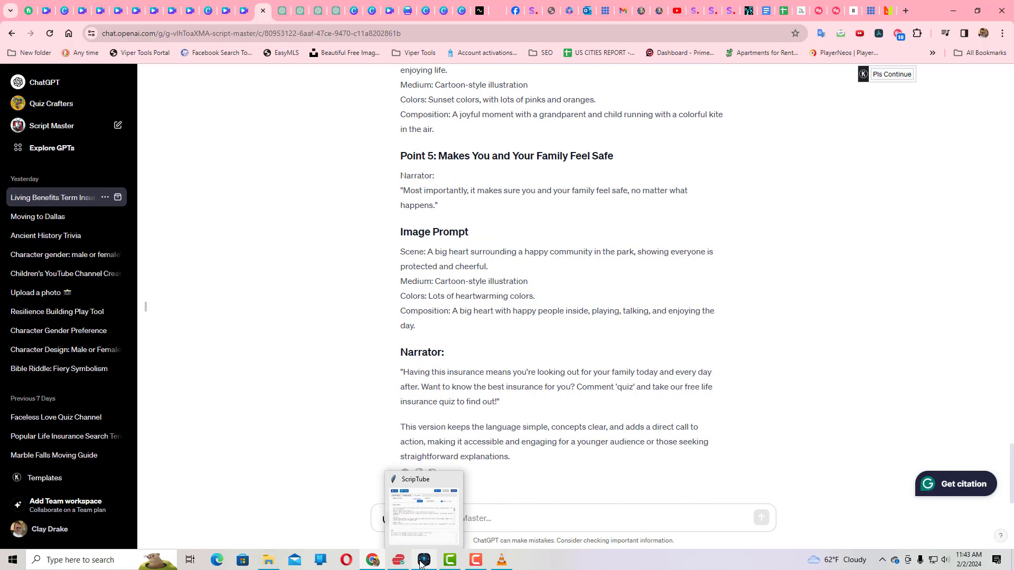
{"action": "left_click", "coordinate": [421, 564]}
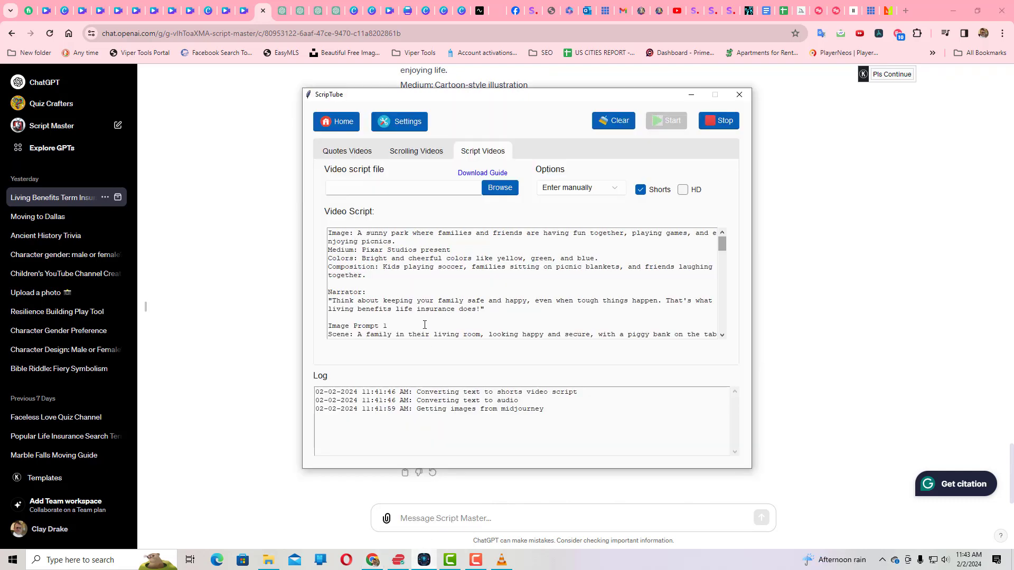
Step: Review the script loaded in ScripTube, checking the Medium lines from the opening park scene through the closing quiz narration
{"action": "scroll", "coordinate": [432, 288], "scroll_direction": "down", "scroll_amount": 1}
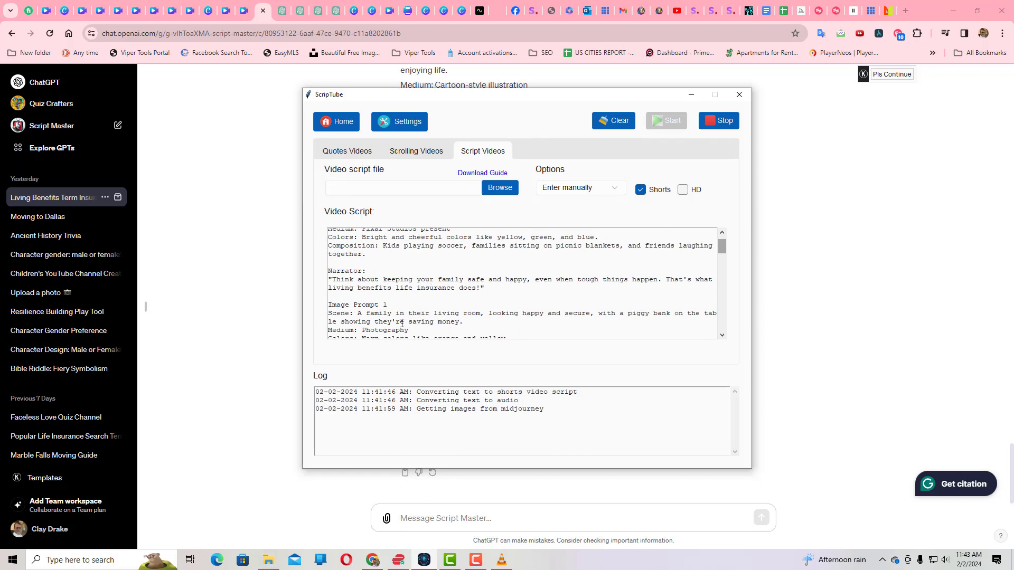
{"action": "left_click_drag", "start_coordinate": [363, 331], "coordinate": [404, 328]}
{"action": "scroll", "coordinate": [391, 284], "scroll_direction": "up", "scroll_amount": 1}
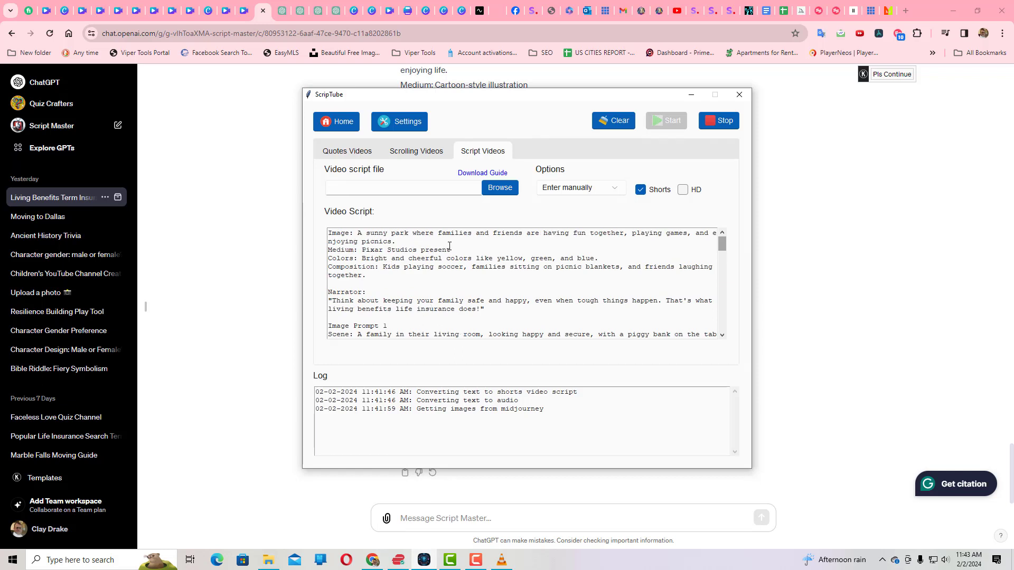
{"action": "scroll", "coordinate": [449, 245], "scroll_direction": "down", "scroll_amount": 9}
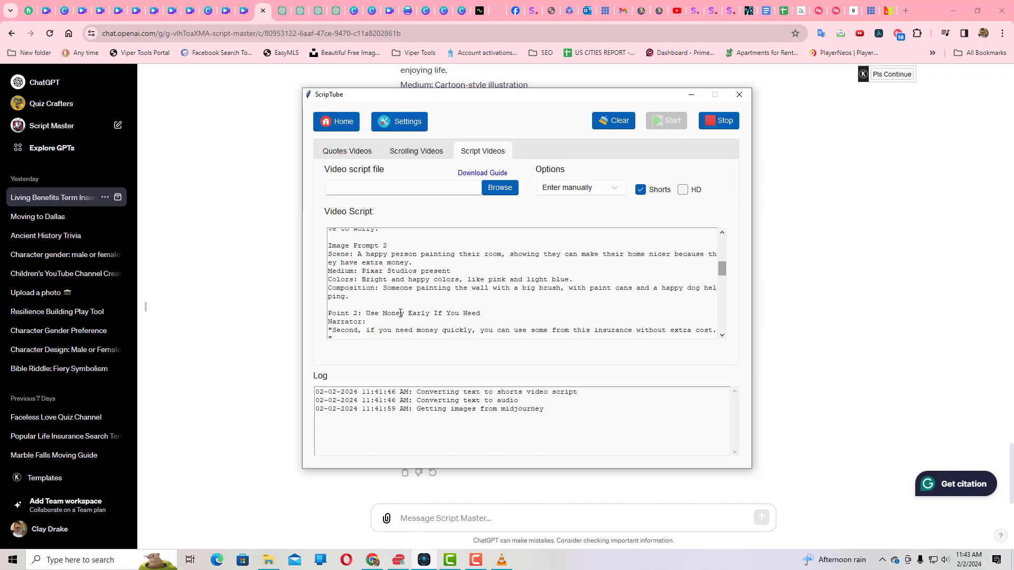
{"action": "scroll", "coordinate": [400, 314], "scroll_direction": "down", "scroll_amount": 10}
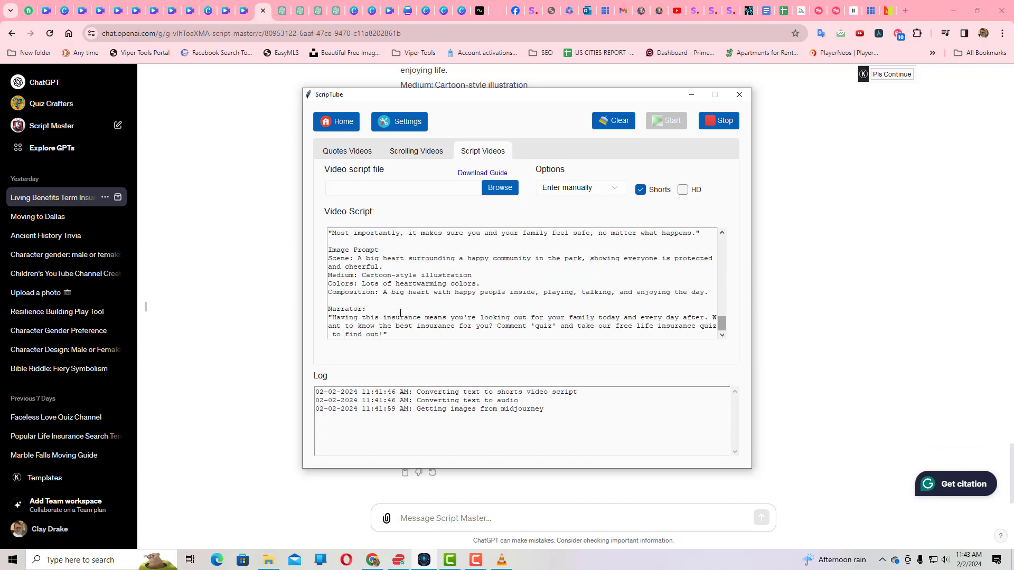
Step: Switch to Midjourney, refresh My Images and compare the four variations of the living-room family scene with a piggy bank
{"action": "left_click", "coordinate": [800, 11]}
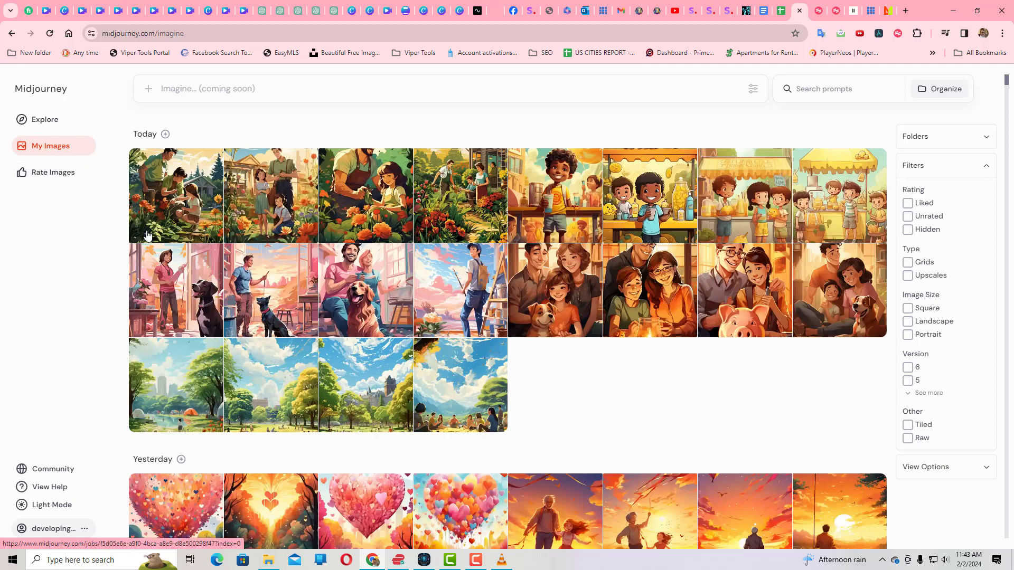
{"action": "left_click", "coordinate": [47, 146]}
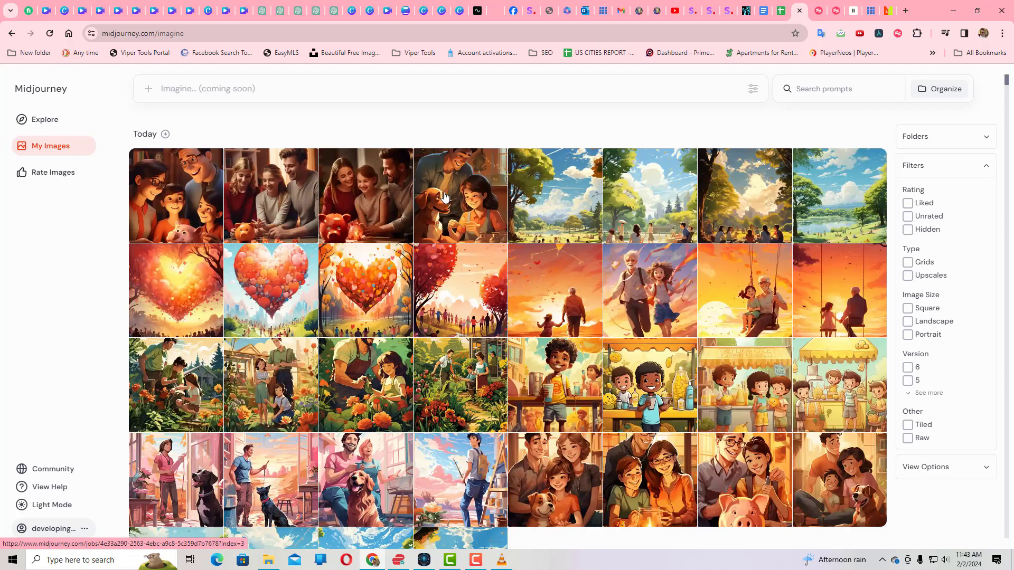
{"action": "left_click", "coordinate": [491, 198]}
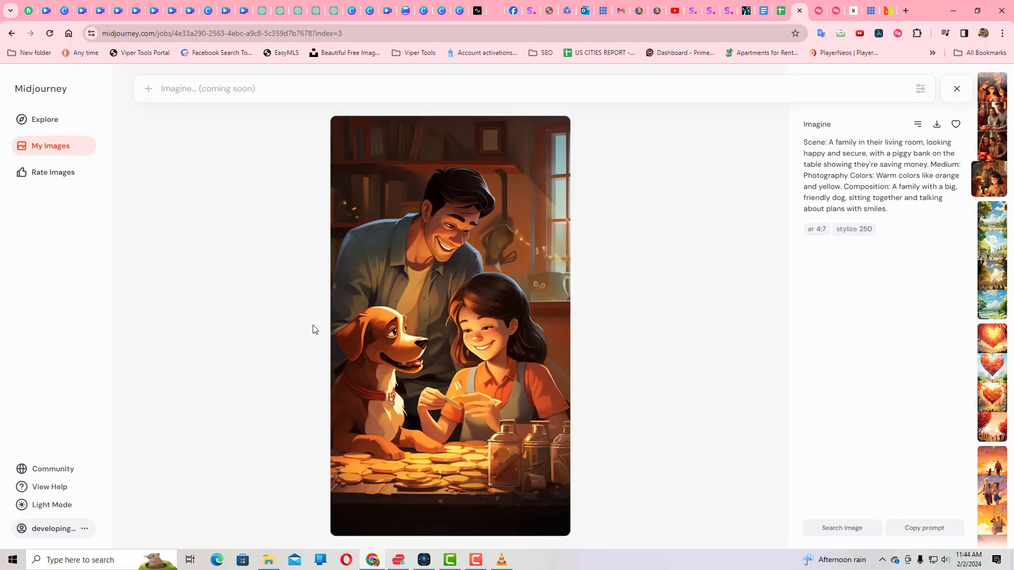
{"action": "key", "text": "Up"}
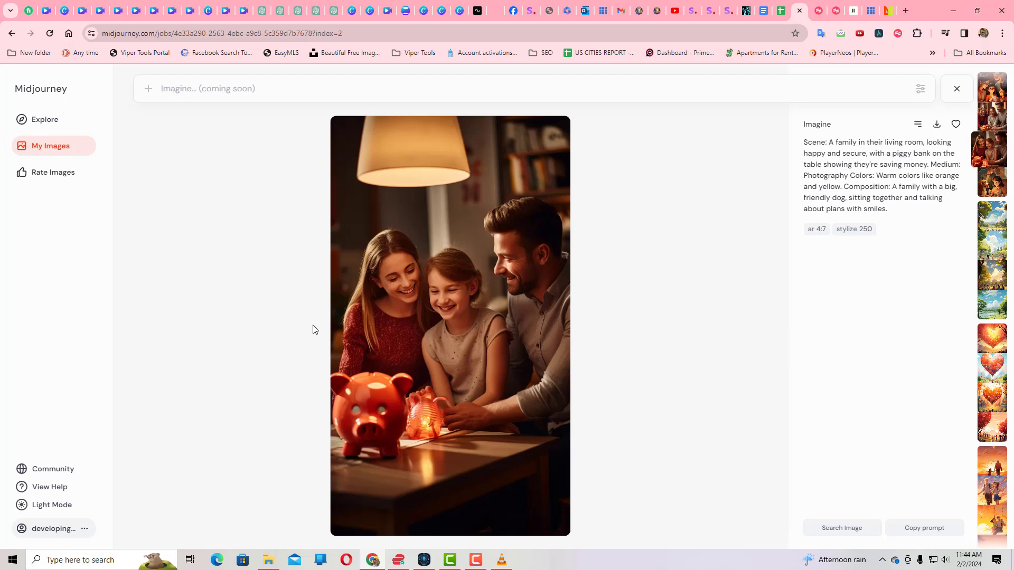
{"action": "key", "text": "Down"}
{"action": "key", "text": "Up"}
{"action": "key", "text": "Down"}
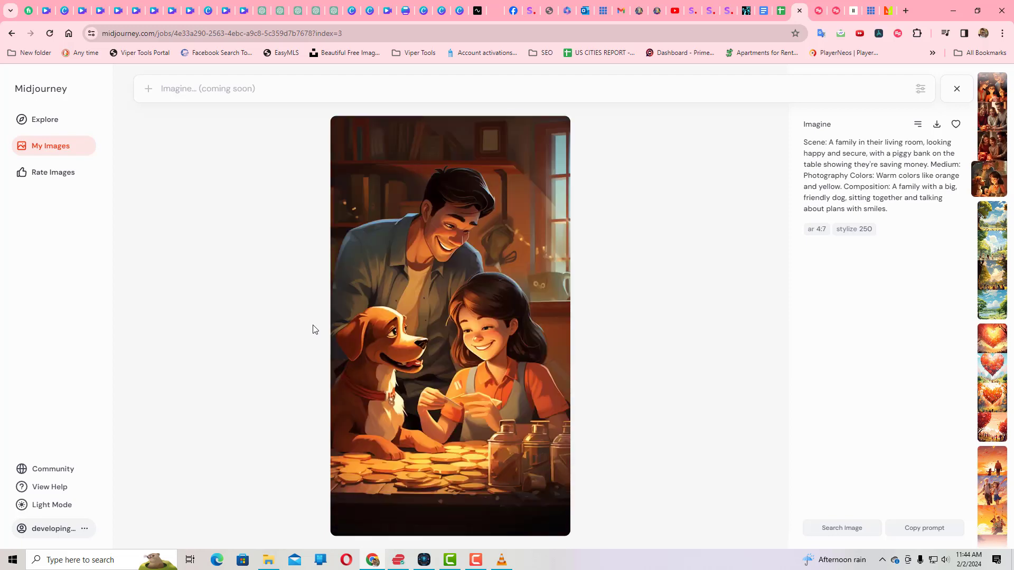
{"action": "key", "text": "Up"}
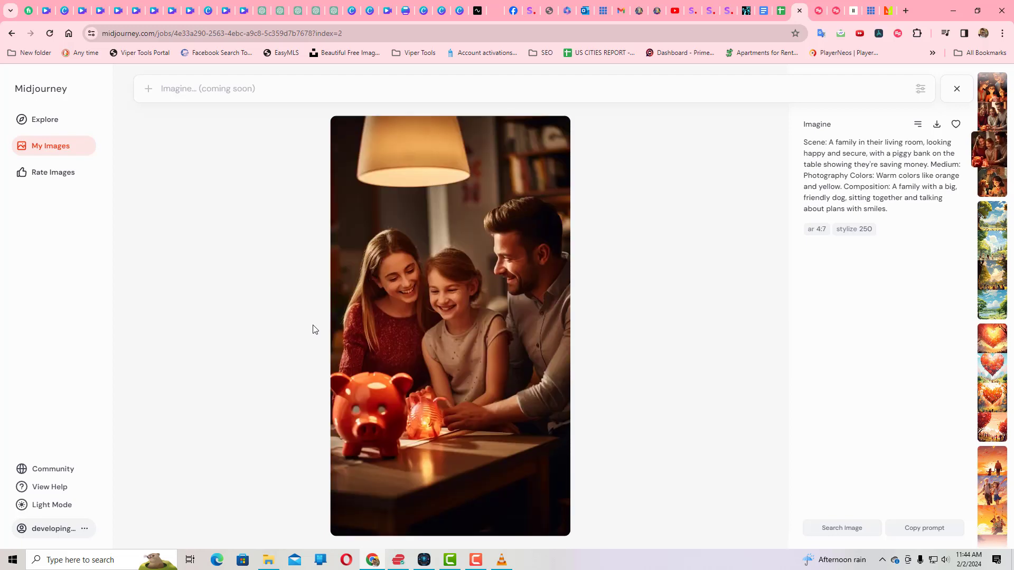
{"action": "key", "text": "Down"}
{"action": "key", "text": "Up"}
{"action": "key", "text": "Up"}
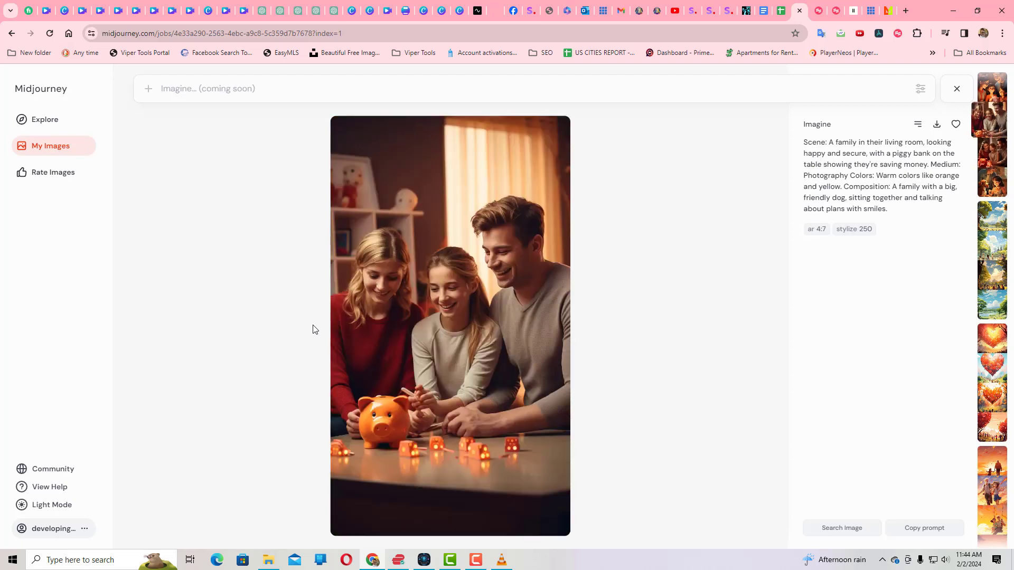
{"action": "key", "text": "Up"}
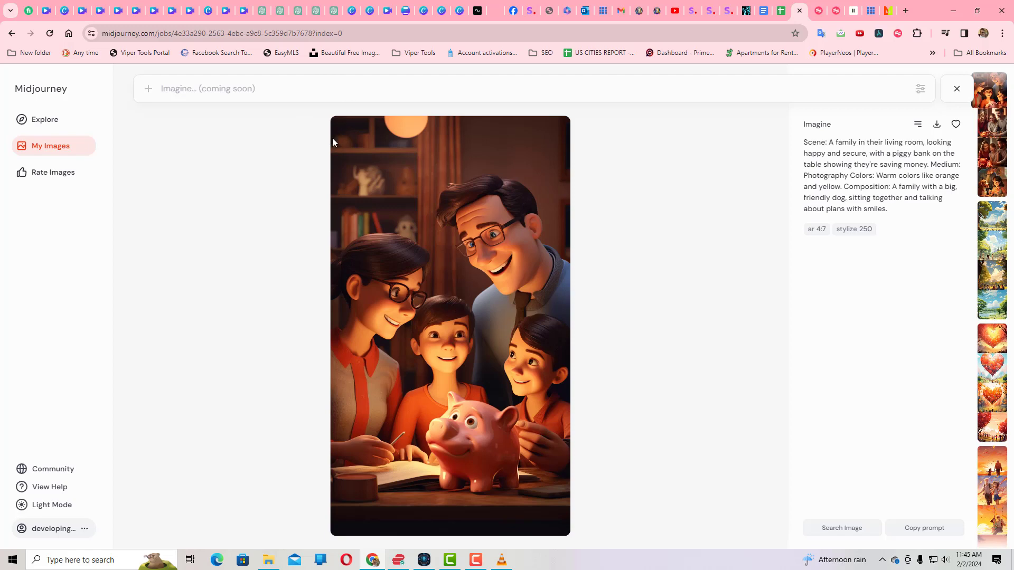
Step: Switch to ScripTube, set the Image AI to Leonardo API with its API Key option off, and restart generation of the shorts video
{"action": "left_click", "coordinate": [424, 566]}
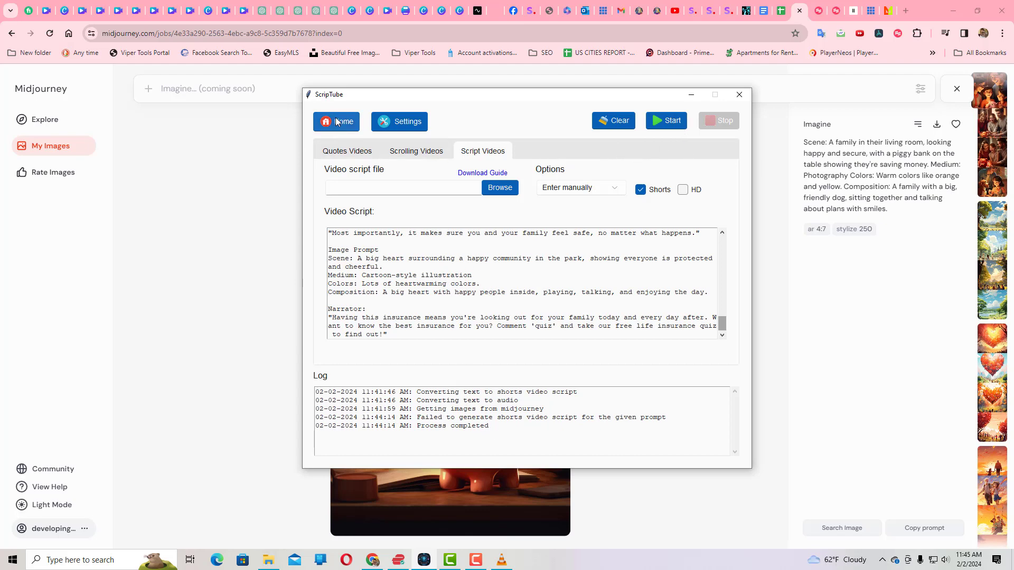
{"action": "left_click", "coordinate": [404, 123]}
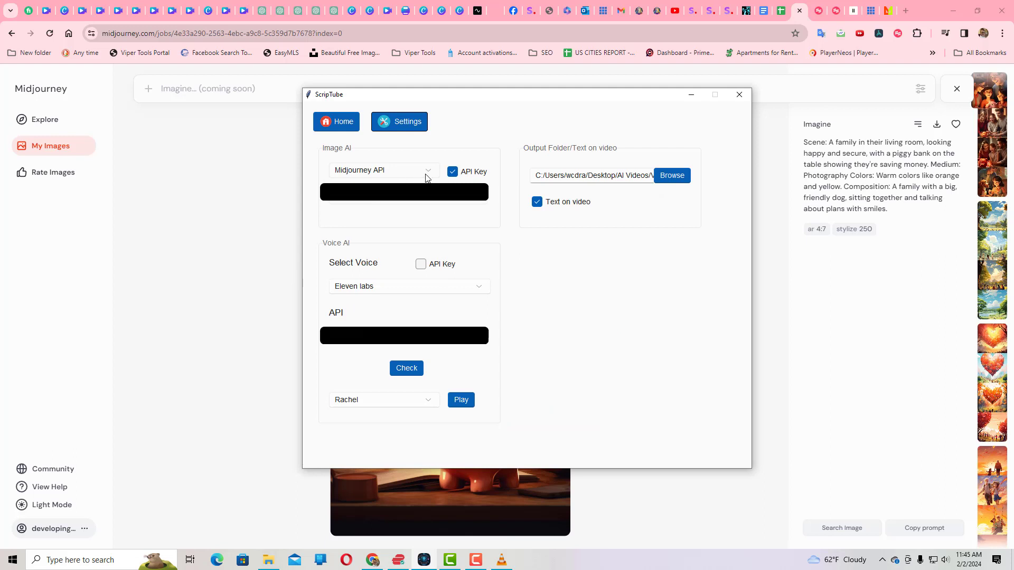
{"action": "left_click", "coordinate": [452, 172]}
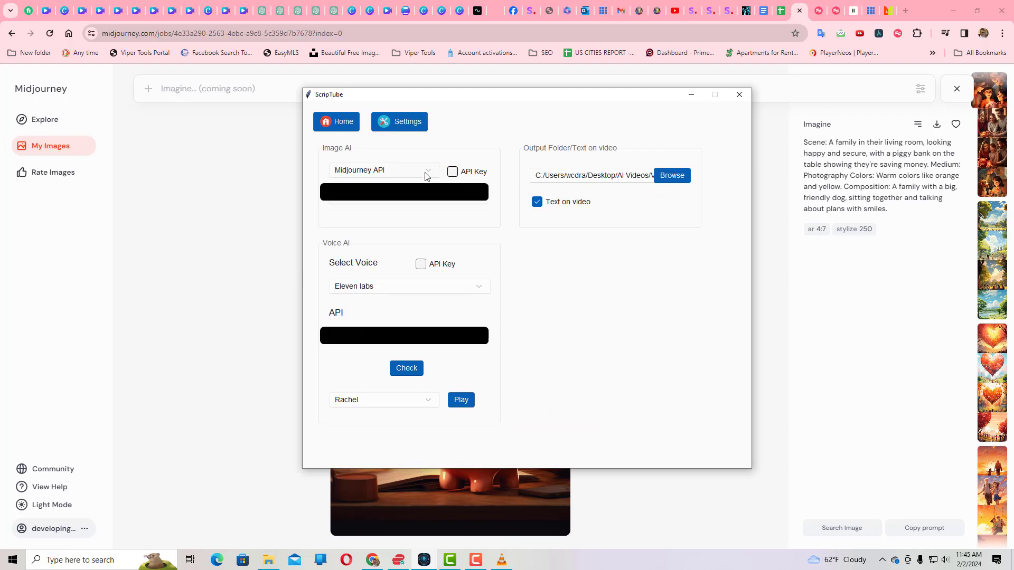
{"action": "left_click", "coordinate": [426, 174]}
{"action": "left_click", "coordinate": [397, 184]}
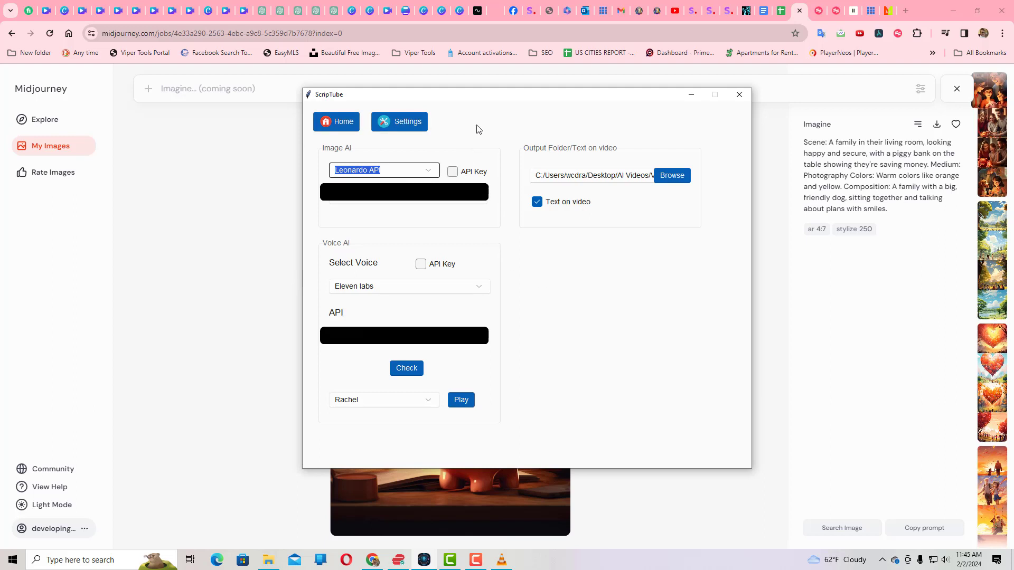
{"action": "left_click", "coordinate": [338, 122]}
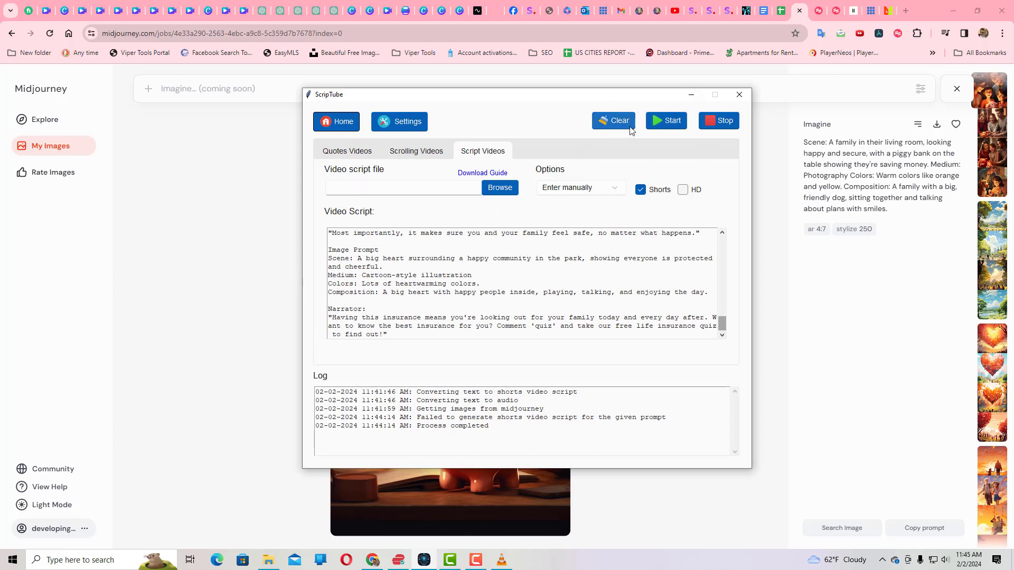
{"action": "left_click", "coordinate": [669, 125]}
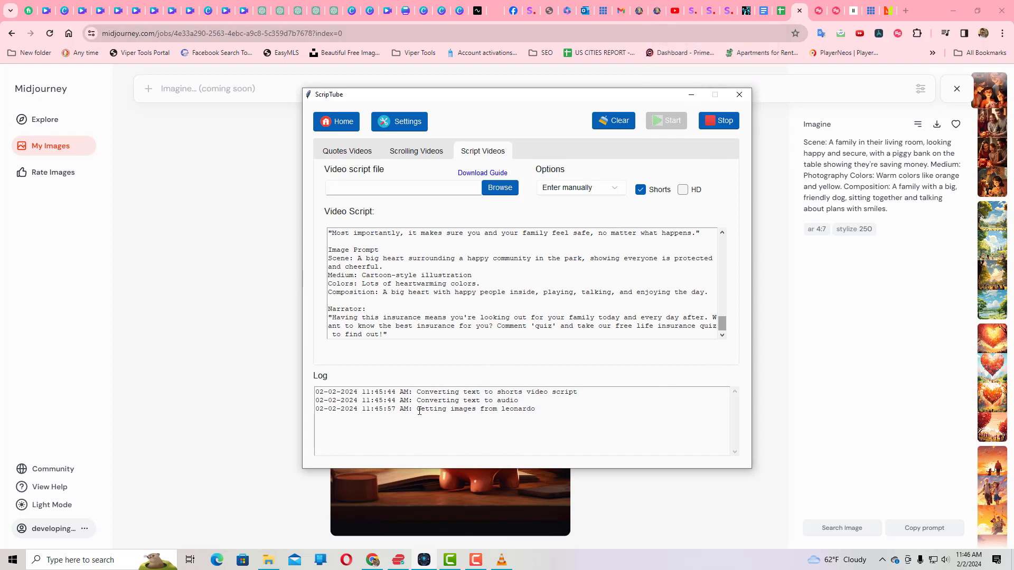
Step: Switch to Leonardo.Ai and look through the previously generated images in the Personal Feed
{"action": "left_click", "coordinate": [656, 11]}
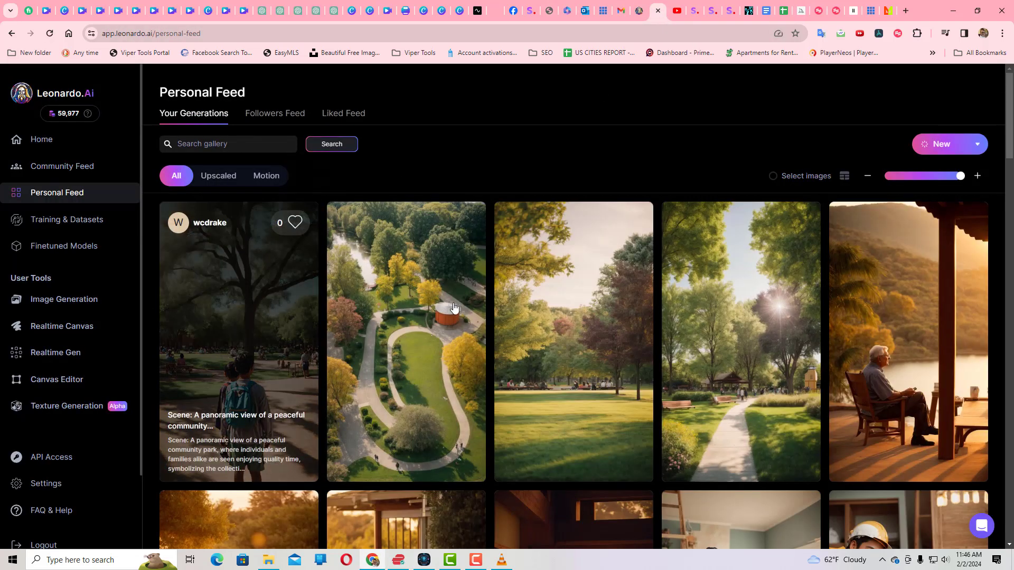
{"action": "scroll", "coordinate": [483, 350], "scroll_direction": "down", "scroll_amount": 6}
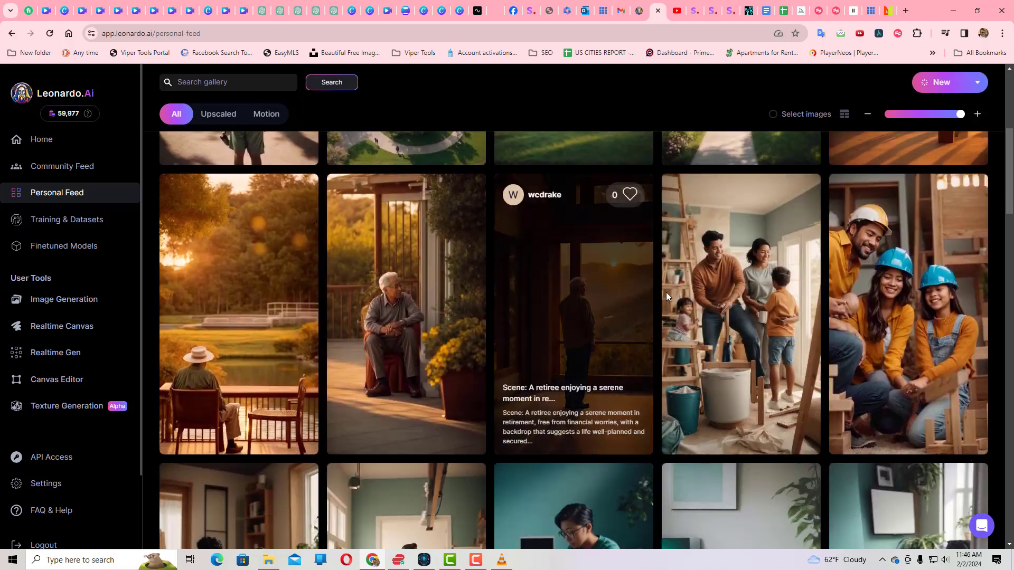
{"action": "scroll", "coordinate": [264, 307], "scroll_direction": "down", "scroll_amount": 4}
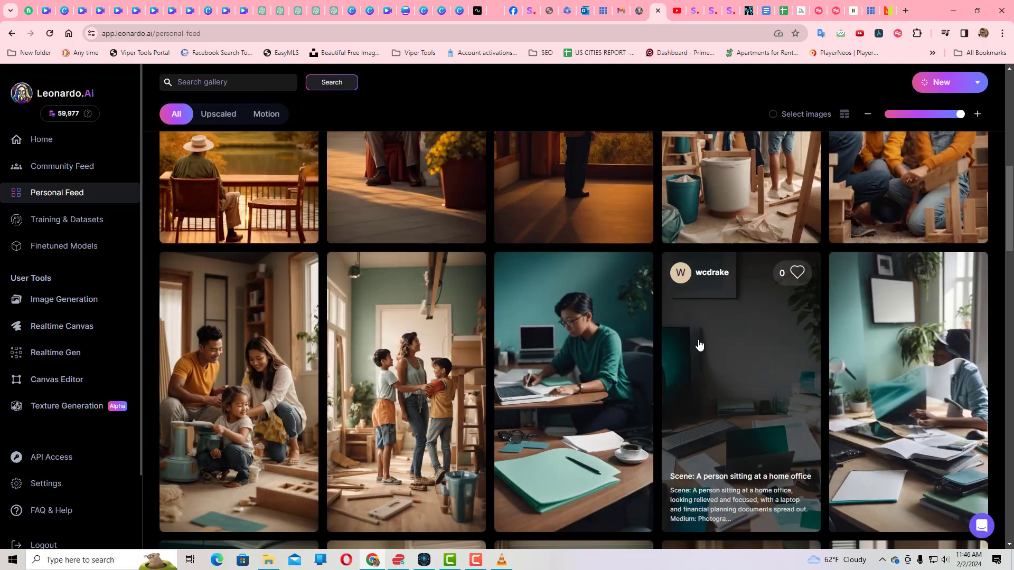
{"action": "scroll", "coordinate": [489, 409], "scroll_direction": "up", "scroll_amount": 12}
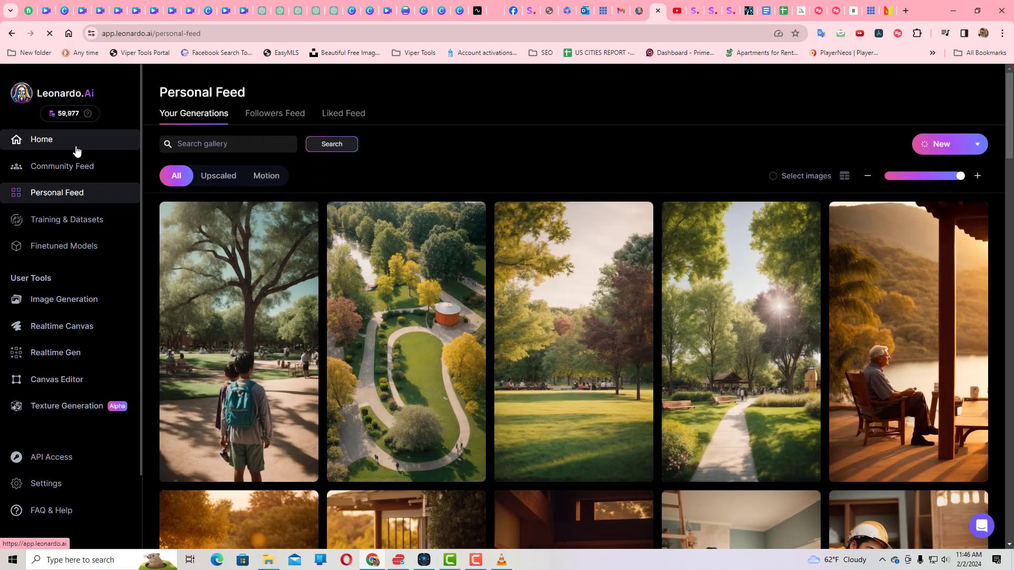
Step: View the Motion feature's instructions from the Leonardo.Ai home page and close them
{"action": "left_click", "coordinate": [74, 147]}
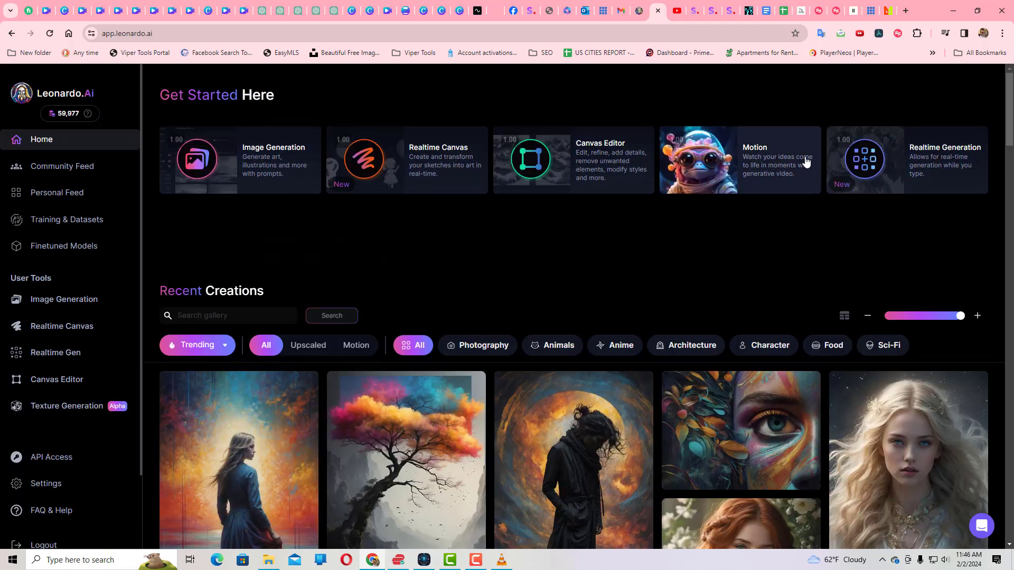
{"action": "left_click", "coordinate": [767, 182]}
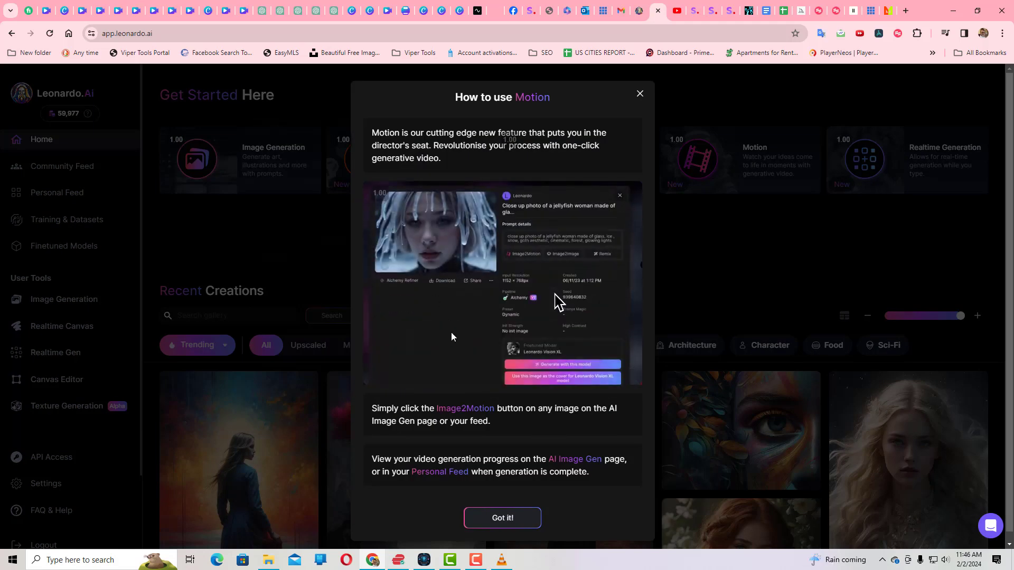
{"action": "left_click", "coordinate": [639, 94]}
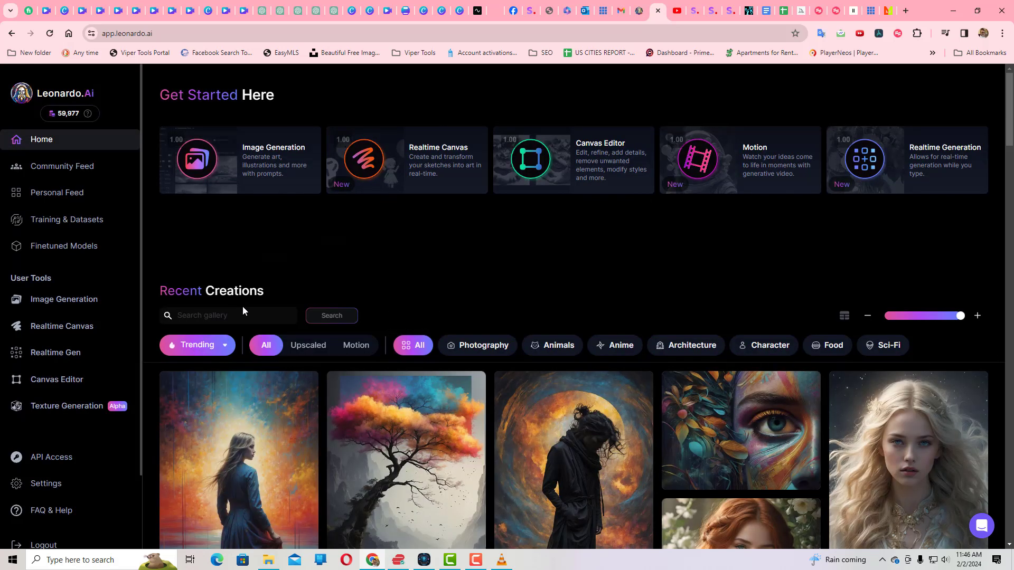
Step: Filter the Community Feed to Motion and browse the sample animated creations
{"action": "left_click", "coordinate": [47, 167]}
{"action": "left_click", "coordinate": [351, 155]}
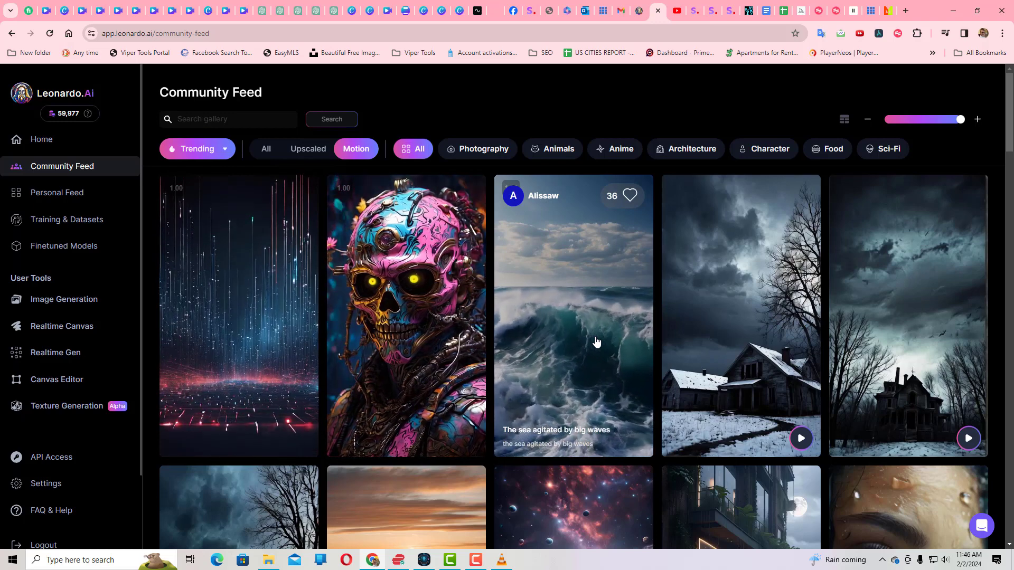
{"action": "scroll", "coordinate": [597, 342], "scroll_direction": "down", "scroll_amount": 2}
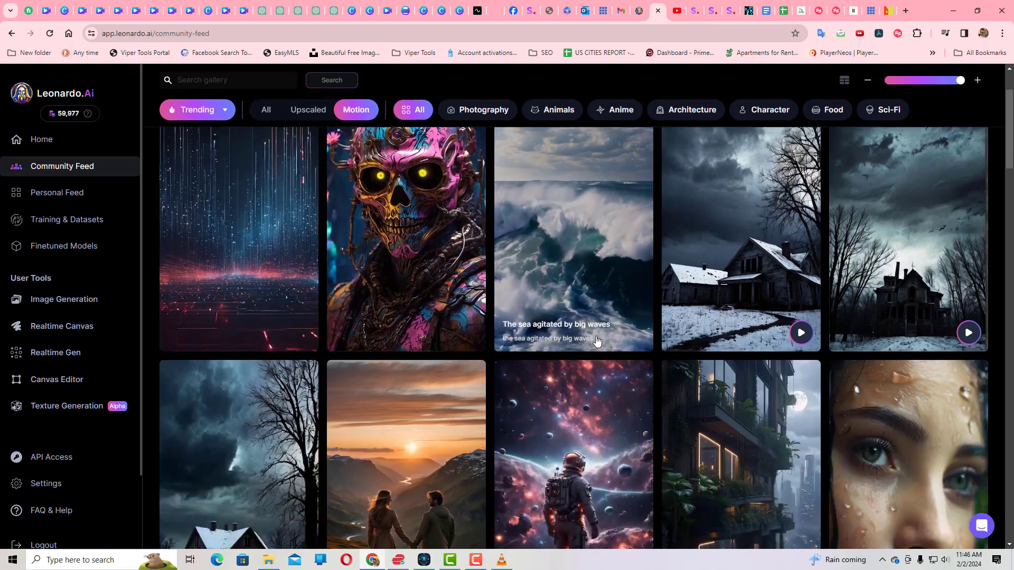
{"action": "scroll", "coordinate": [581, 396], "scroll_direction": "down", "scroll_amount": 2}
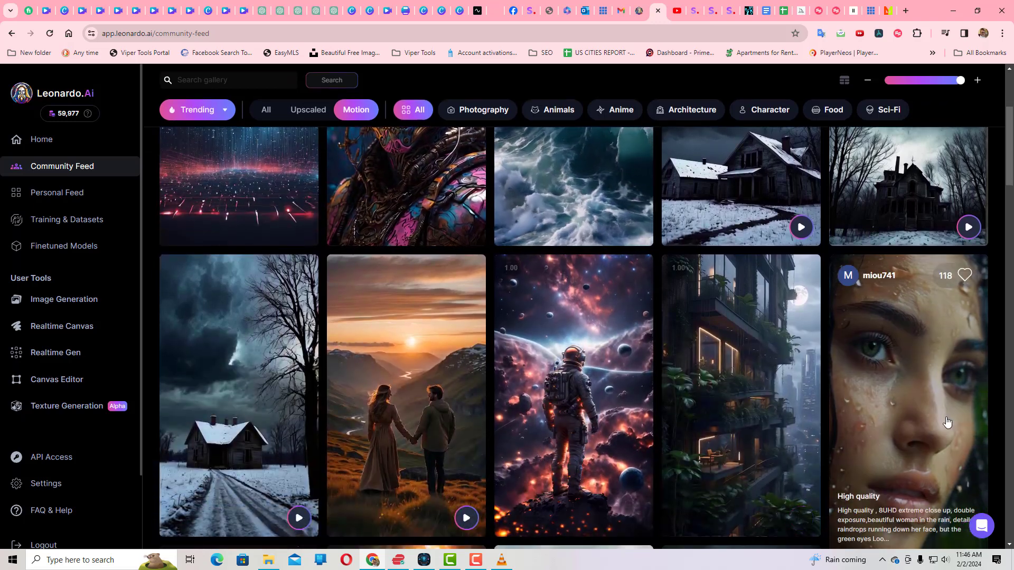
{"action": "scroll", "coordinate": [945, 406], "scroll_direction": "down", "scroll_amount": 1}
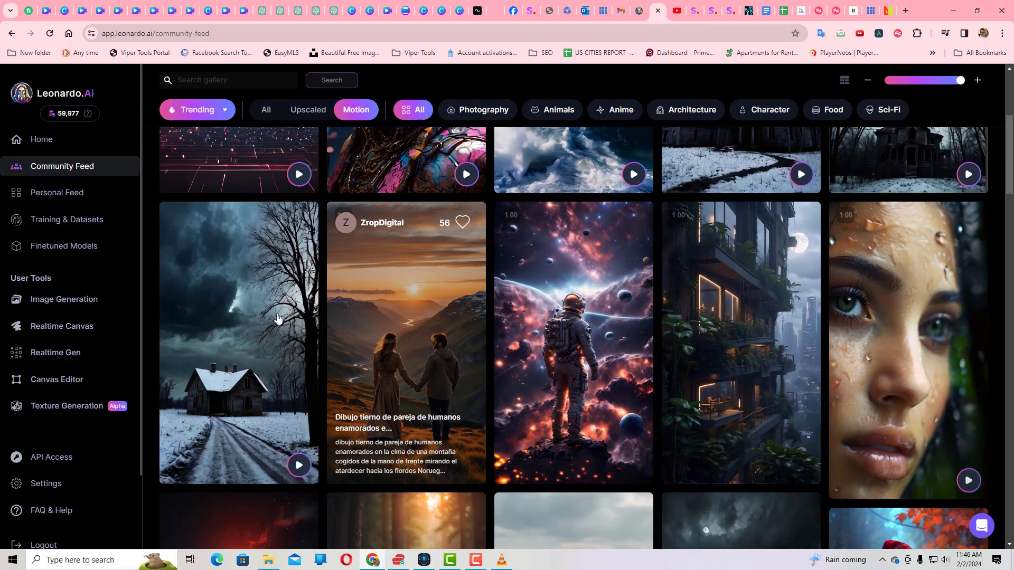
Step: Return to the Personal Feed, check ScripTube's progress log, and reload the feed to review the newly generated script images
{"action": "left_click", "coordinate": [75, 194]}
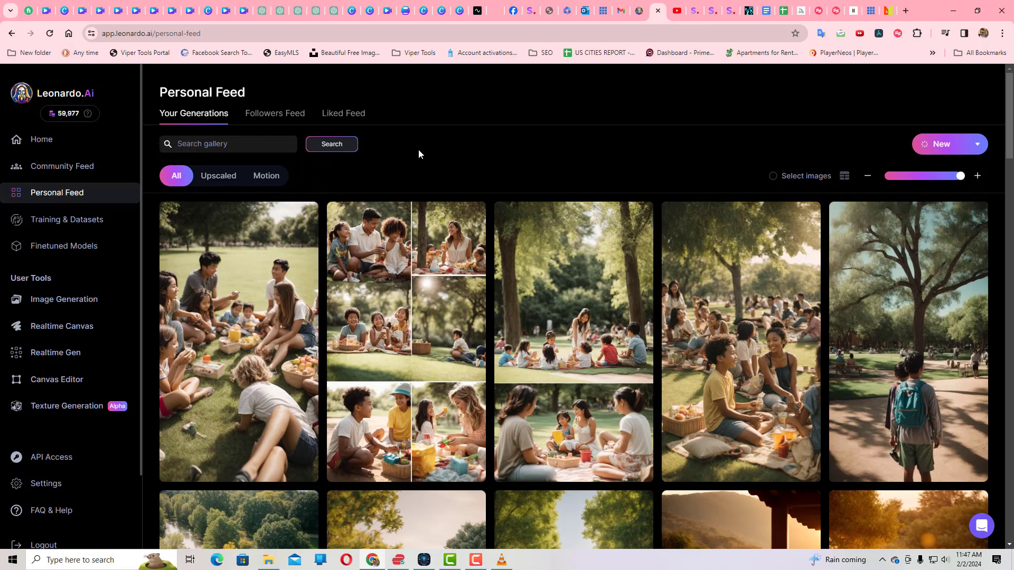
{"action": "left_click", "coordinate": [423, 559]}
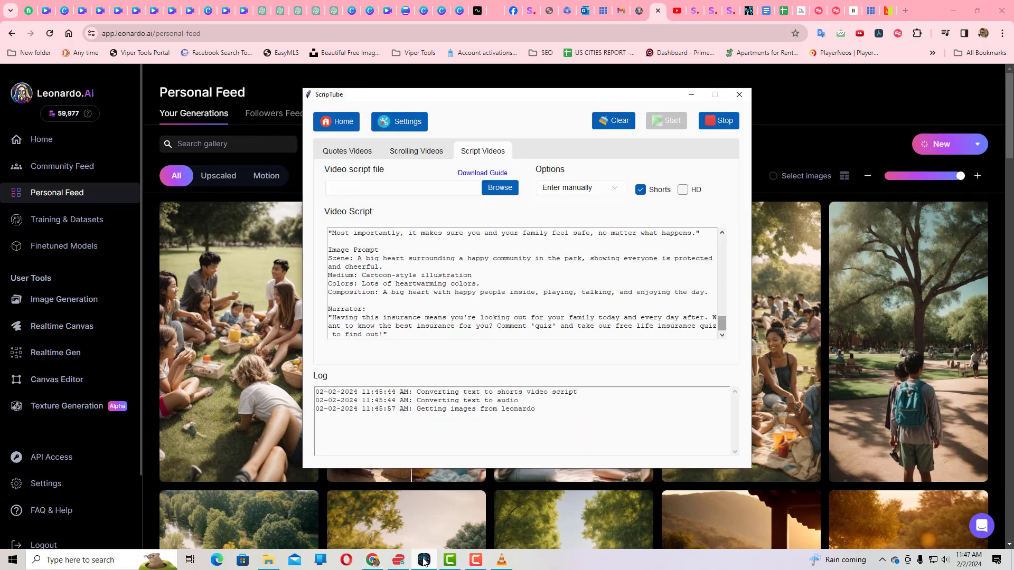
{"action": "left_click", "coordinate": [424, 560]}
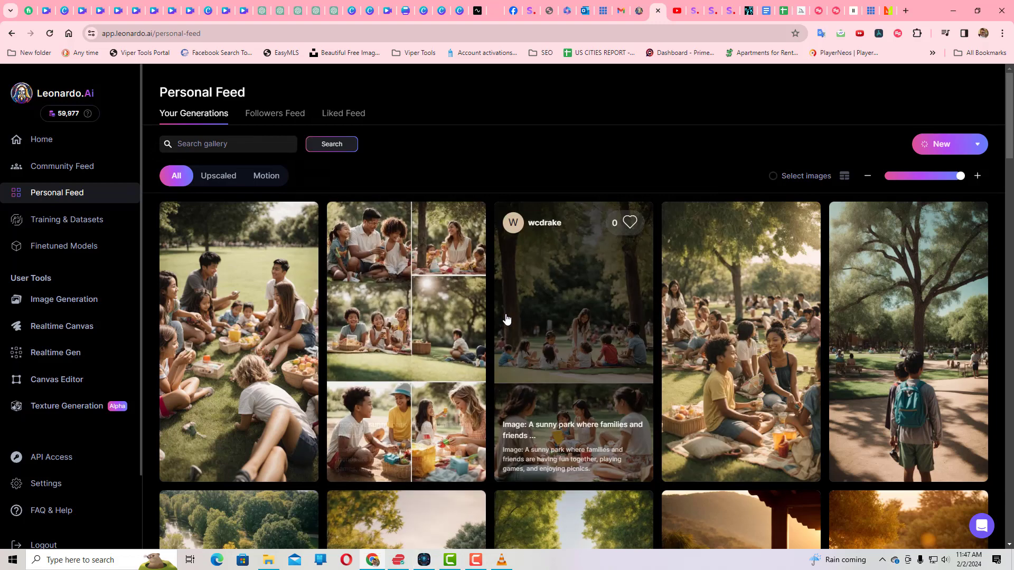
{"action": "left_click", "coordinate": [49, 33]}
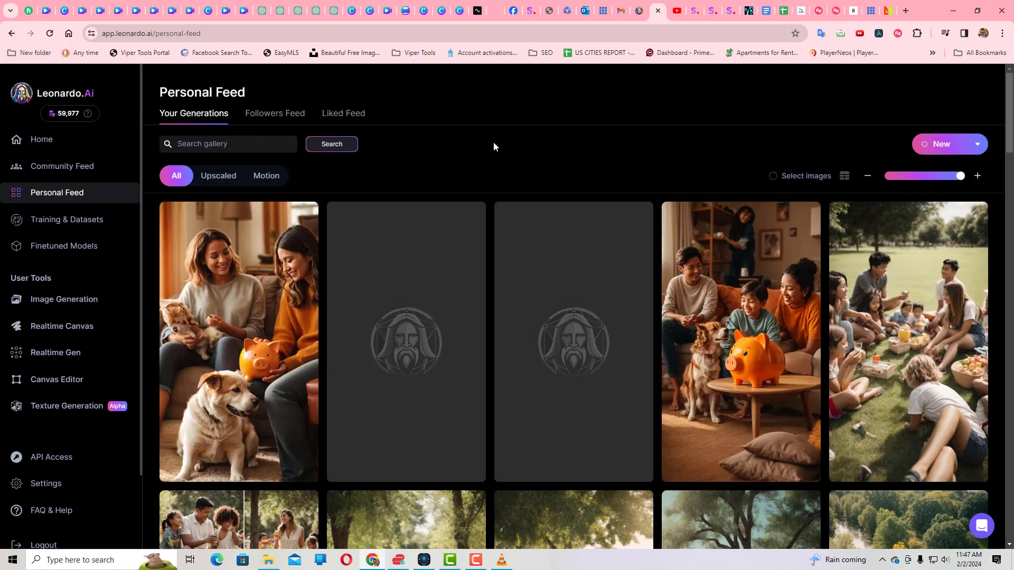
{"action": "scroll", "coordinate": [448, 302], "scroll_direction": "down", "scroll_amount": 6}
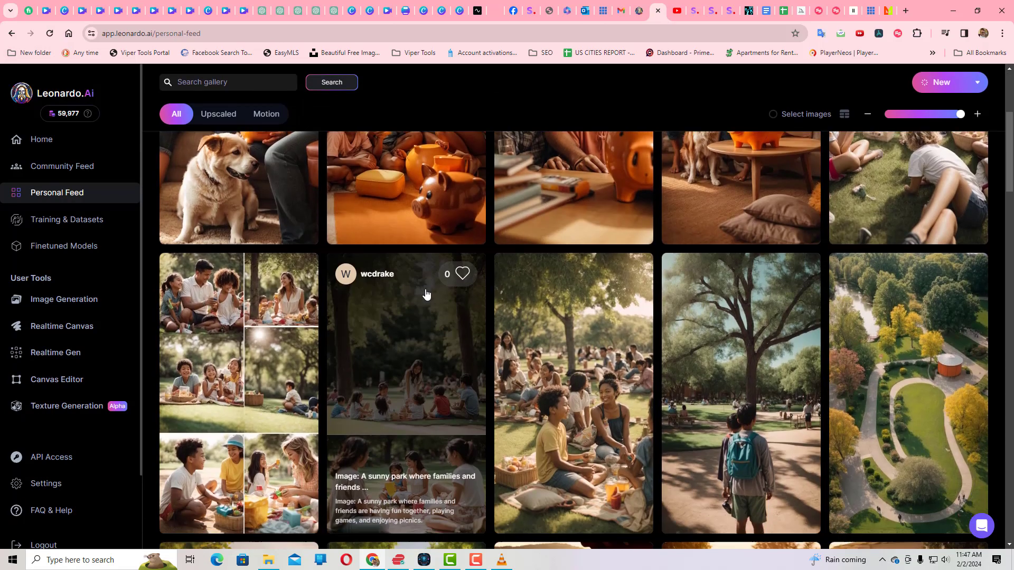
{"action": "scroll", "coordinate": [252, 295], "scroll_direction": "down", "scroll_amount": 2}
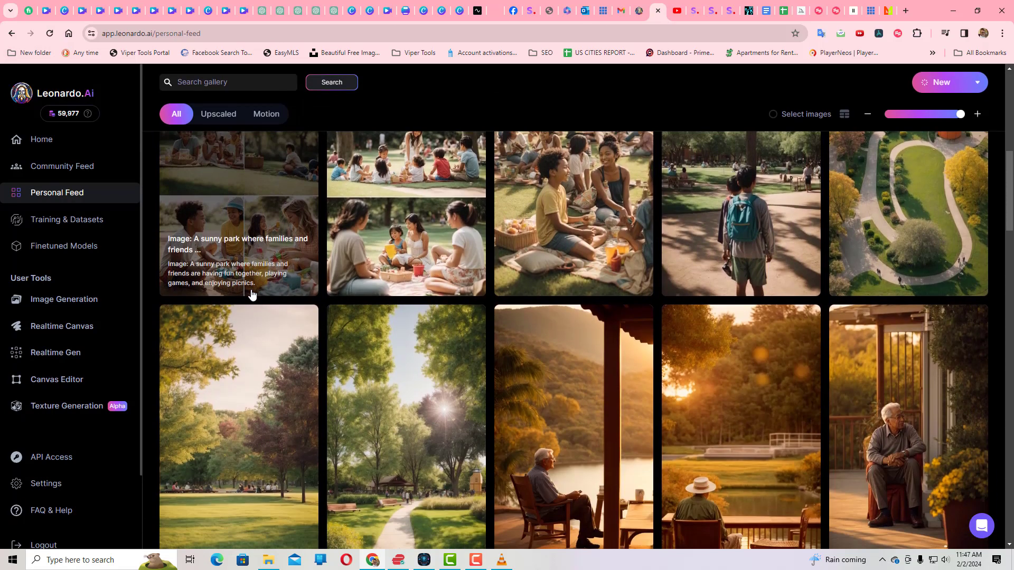
Step: Look through the newly generated script images in the Personal Feed, from the piggy bank families to the park and home scenes
{"action": "scroll", "coordinate": [252, 295], "scroll_direction": "down", "scroll_amount": 2}
{"action": "scroll", "coordinate": [251, 295], "scroll_direction": "up", "scroll_amount": 10}
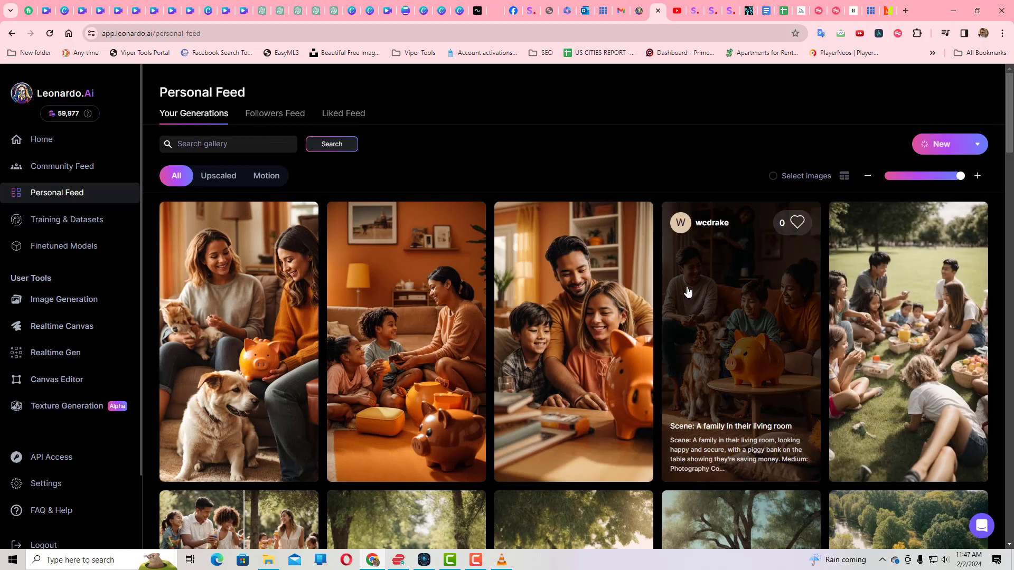
{"action": "scroll", "coordinate": [261, 319], "scroll_direction": "down", "scroll_amount": 5}
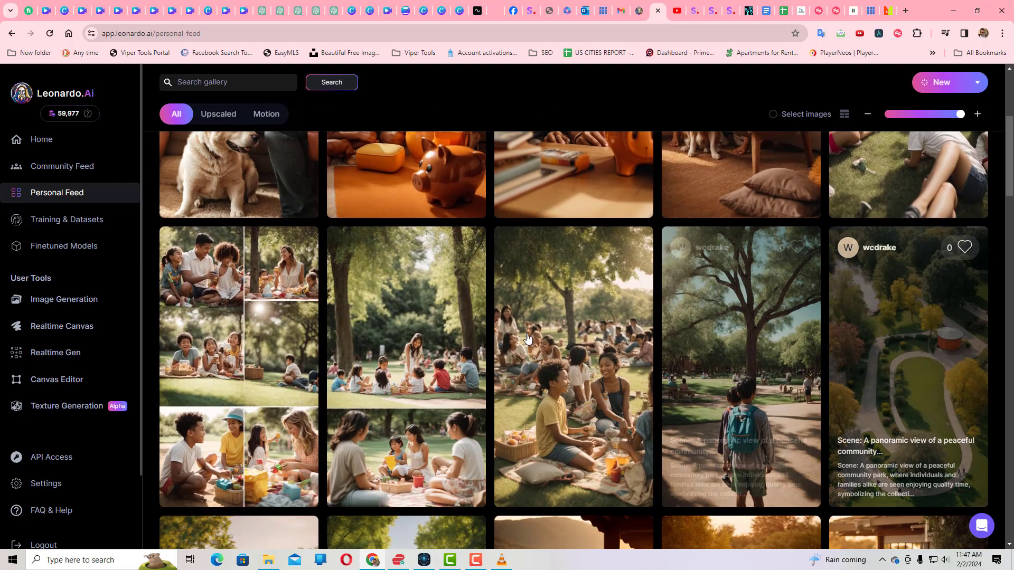
{"action": "scroll", "coordinate": [184, 292], "scroll_direction": "down", "scroll_amount": 2}
{"action": "scroll", "coordinate": [210, 346], "scroll_direction": "down", "scroll_amount": 4}
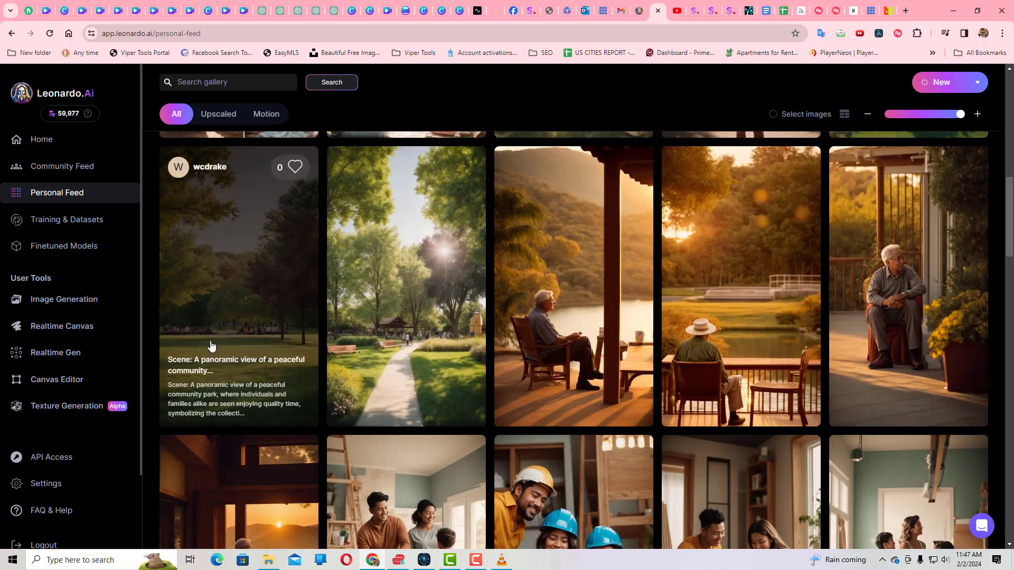
{"action": "scroll", "coordinate": [244, 359], "scroll_direction": "down", "scroll_amount": 4}
{"action": "scroll", "coordinate": [243, 360], "scroll_direction": "up", "scroll_amount": 15}
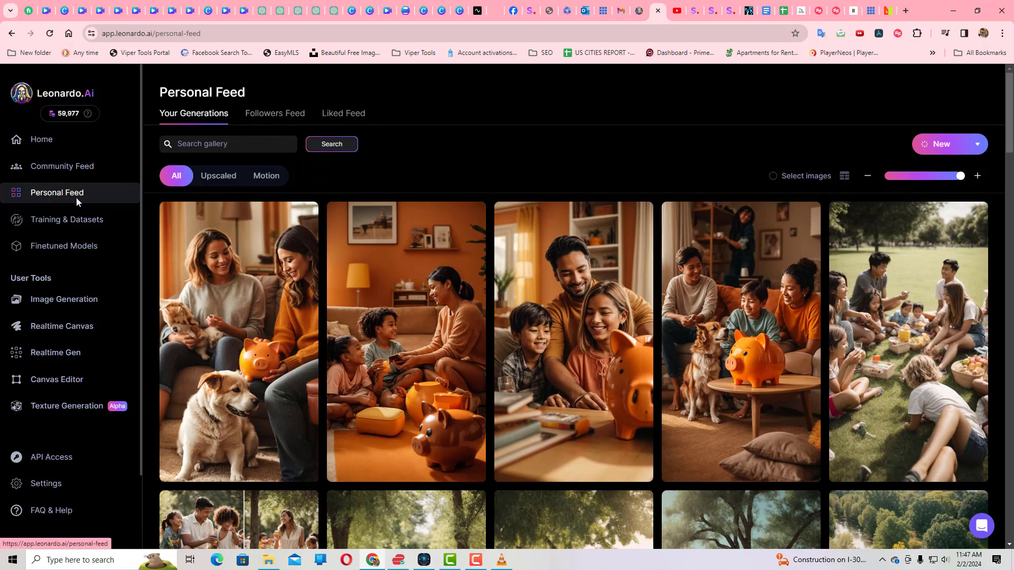
Step: Filter the Community Feed and the home page's Recent Creations to Character and browse the sample artwork
{"action": "left_click", "coordinate": [54, 167]}
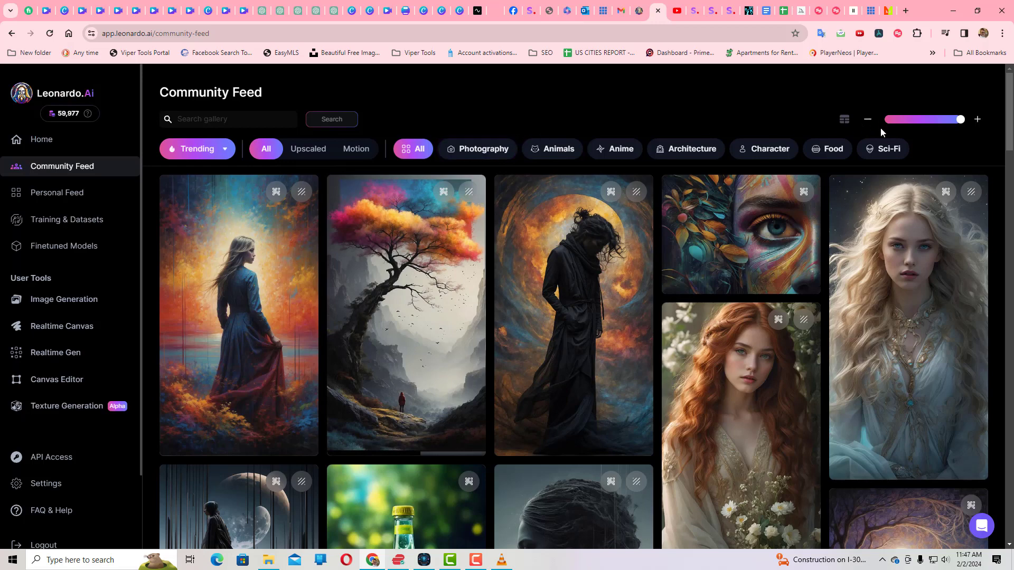
{"action": "left_click", "coordinate": [764, 149]}
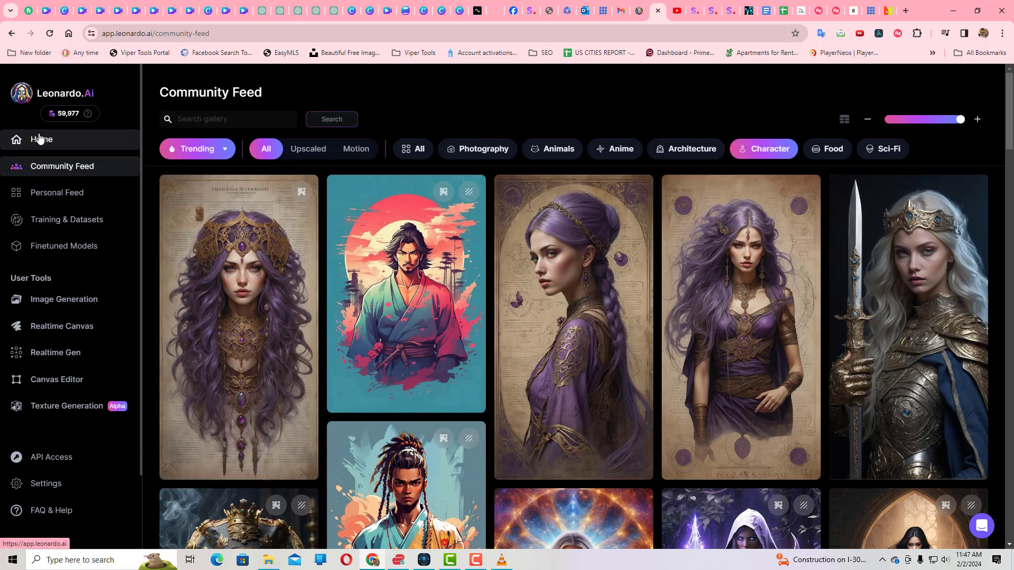
{"action": "left_click", "coordinate": [37, 142]}
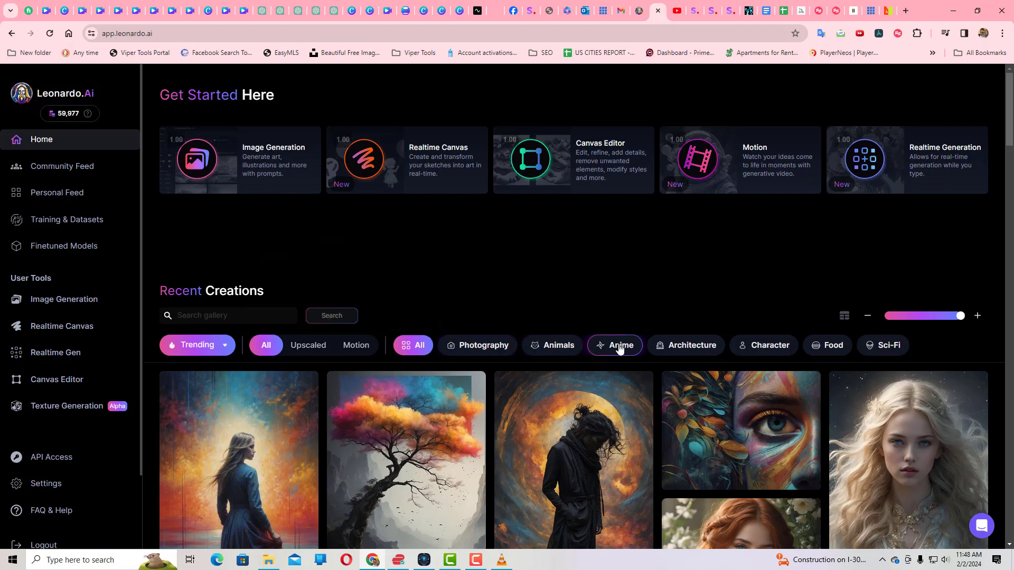
{"action": "left_click", "coordinate": [771, 347]}
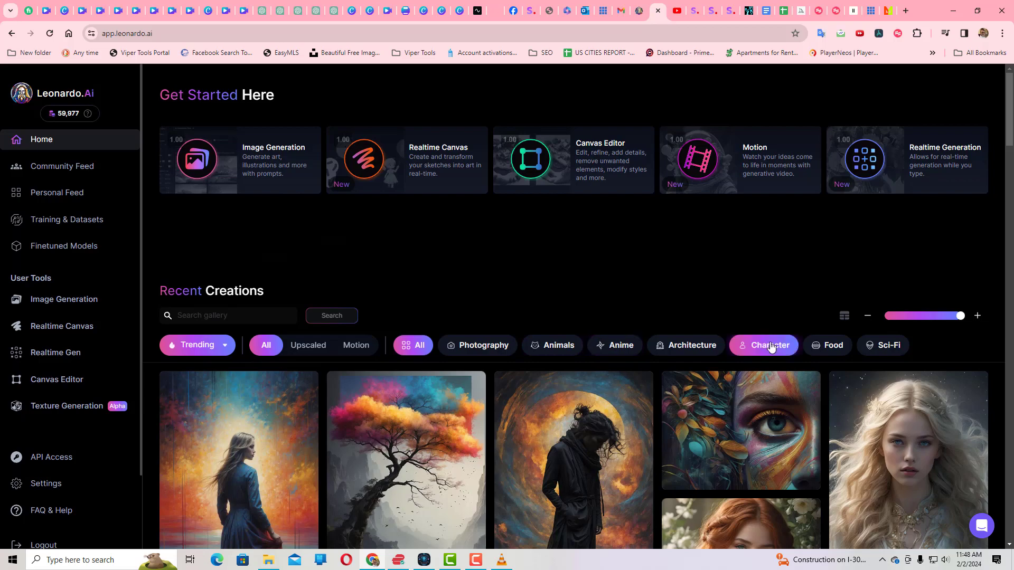
{"action": "scroll", "coordinate": [369, 293], "scroll_direction": "down", "scroll_amount": 5}
{"action": "scroll", "coordinate": [370, 293], "scroll_direction": "down", "scroll_amount": 10}
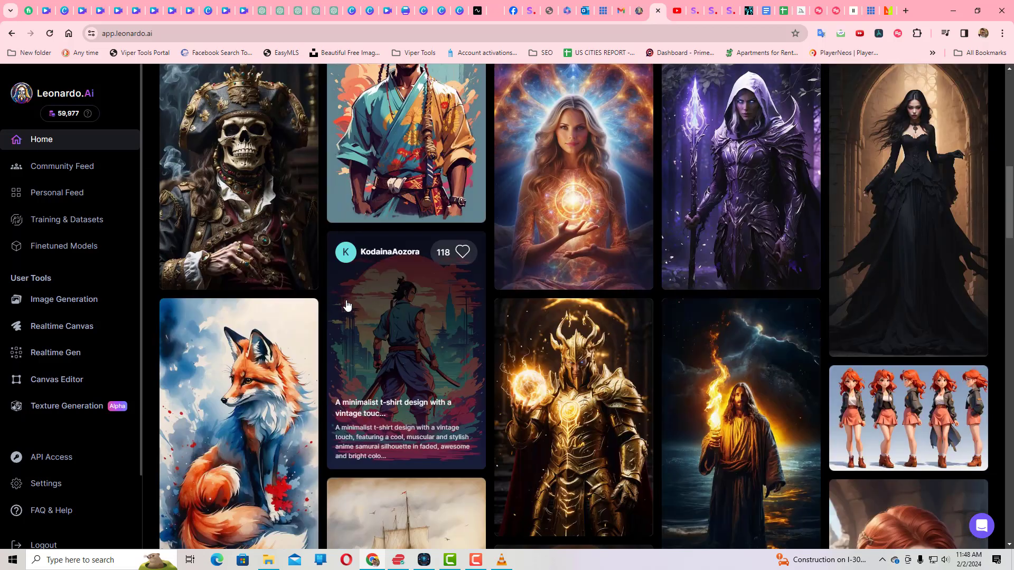
{"action": "scroll", "coordinate": [347, 305], "scroll_direction": "down", "scroll_amount": 12}
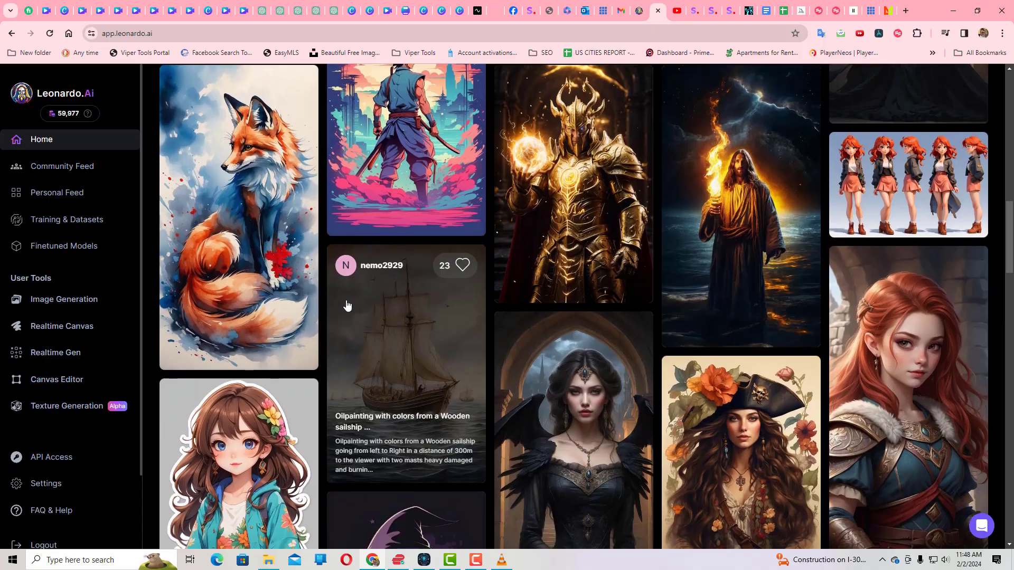
{"action": "scroll", "coordinate": [347, 300], "scroll_direction": "down", "scroll_amount": 10}
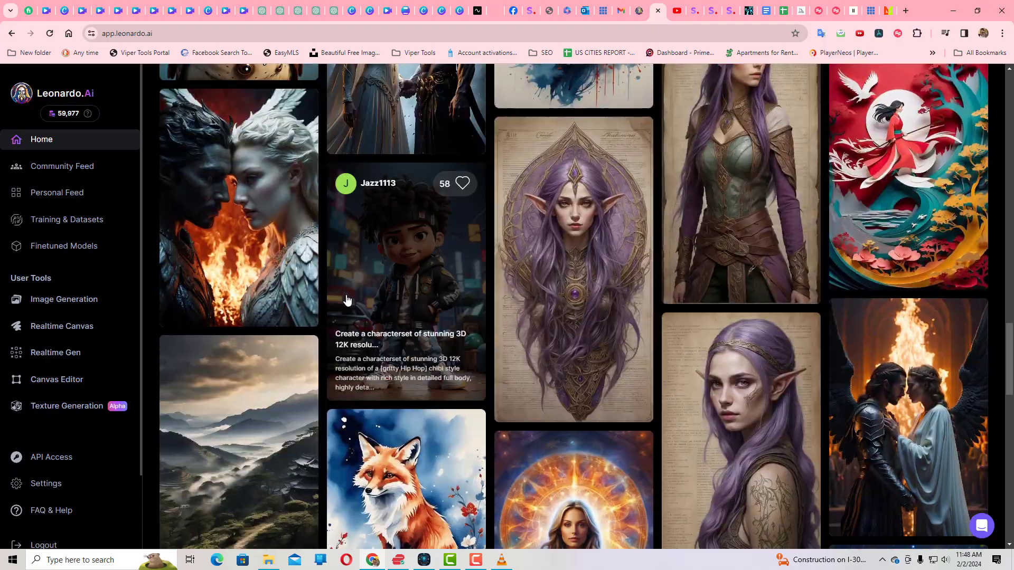
{"action": "scroll", "coordinate": [346, 299], "scroll_direction": "up", "scroll_amount": 17}
{"action": "scroll", "coordinate": [346, 298], "scroll_direction": "up", "scroll_amount": 15}
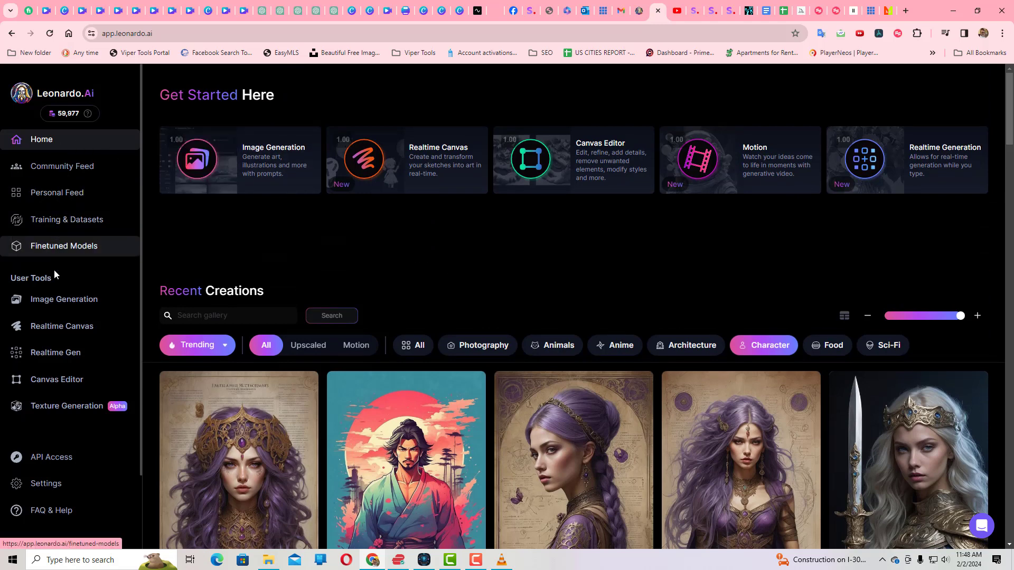
Step: Open Image Generation and set the finetuned model to 3D Animation Style
{"action": "left_click", "coordinate": [62, 301]}
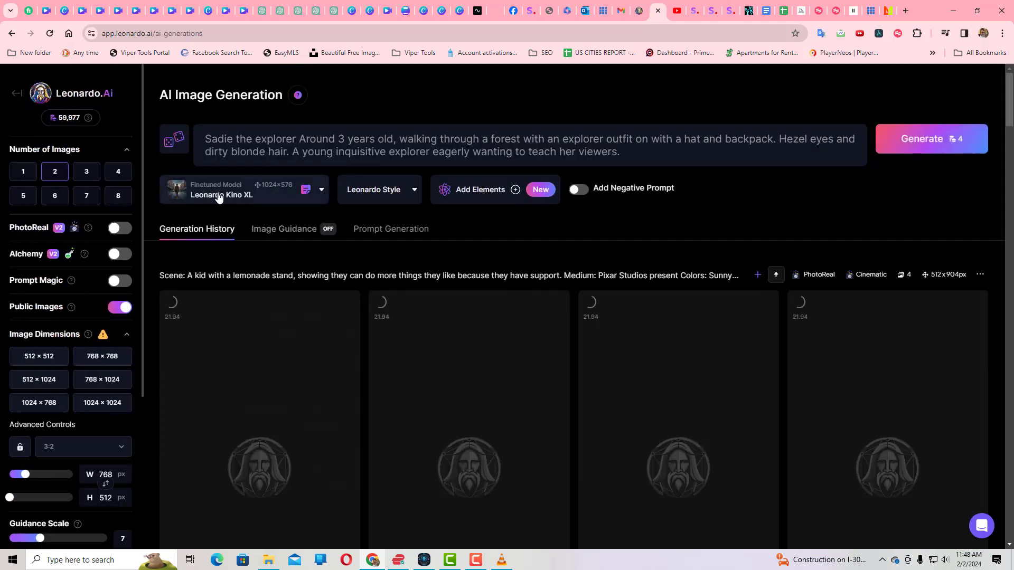
{"action": "left_click", "coordinate": [231, 196]}
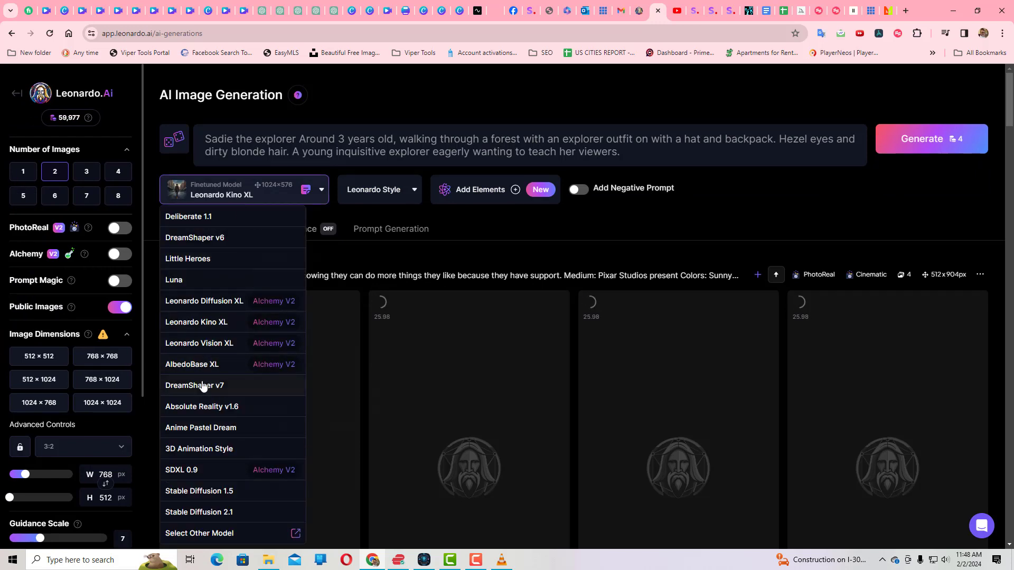
{"action": "scroll", "coordinate": [204, 386], "scroll_direction": "down", "scroll_amount": 1}
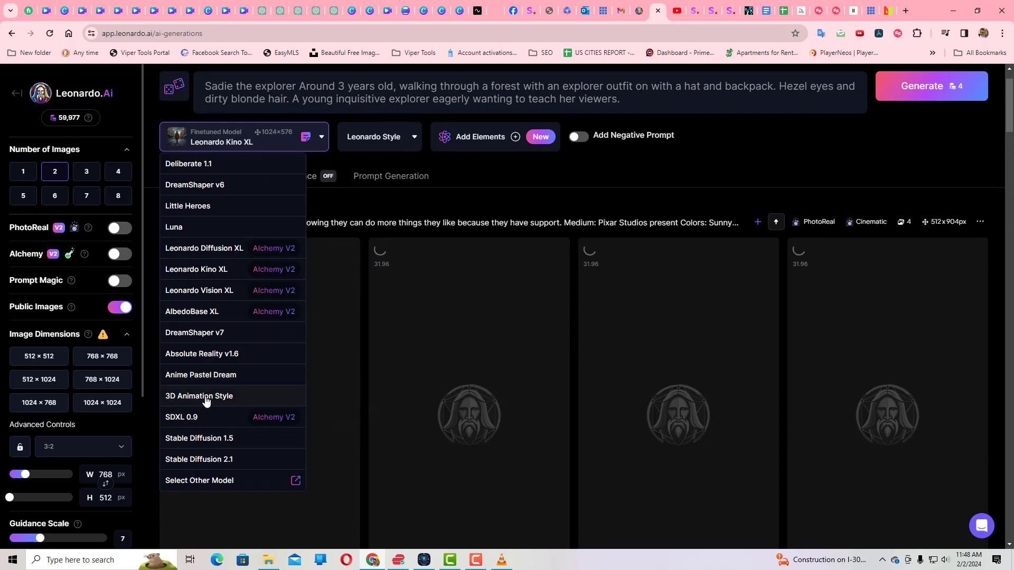
{"action": "left_click", "coordinate": [206, 401]}
{"action": "scroll", "coordinate": [253, 327], "scroll_direction": "up", "scroll_amount": 1}
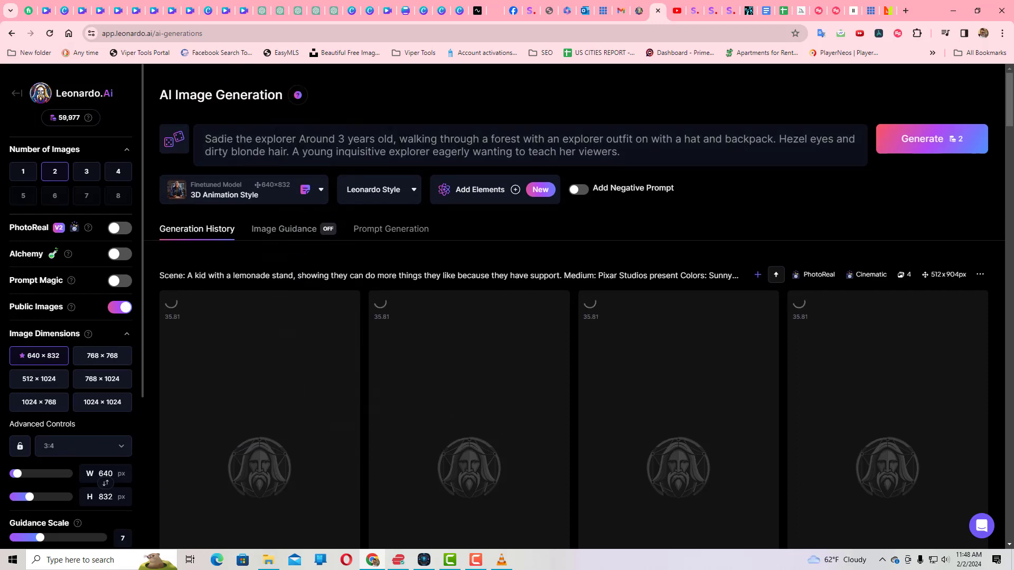
Step: Enlarge the generated lemonade stand images in the Generation History, compare them one by one, and close the viewer
{"action": "scroll", "coordinate": [302, 368], "scroll_direction": "down", "scroll_amount": 3}
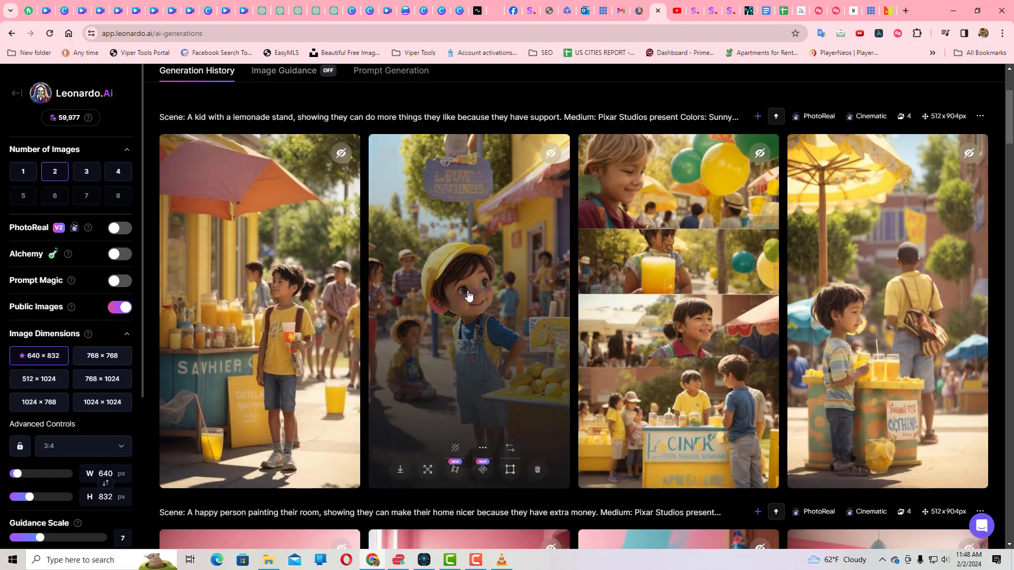
{"action": "left_click", "coordinate": [469, 296]}
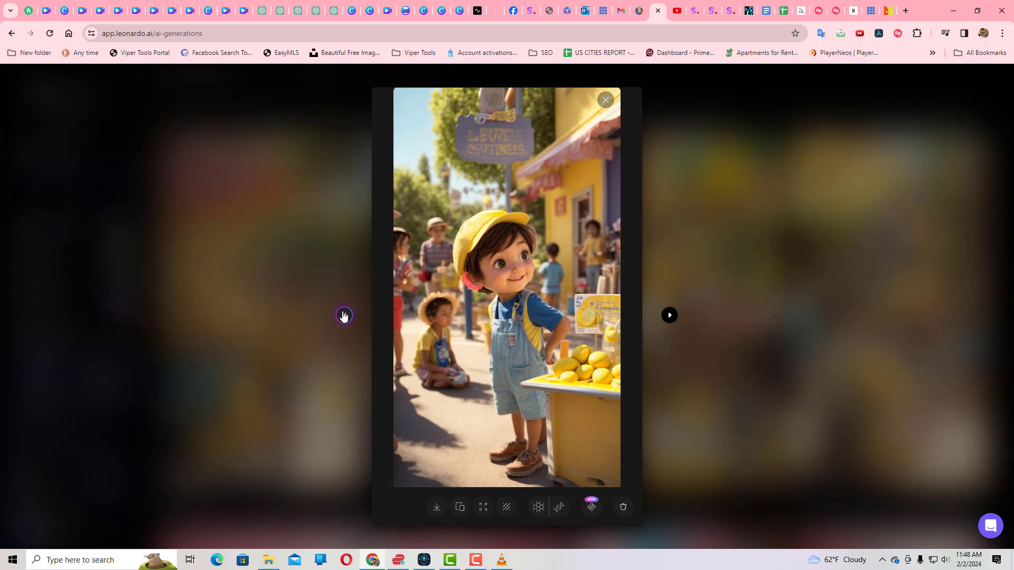
{"action": "left_click", "coordinate": [669, 315]}
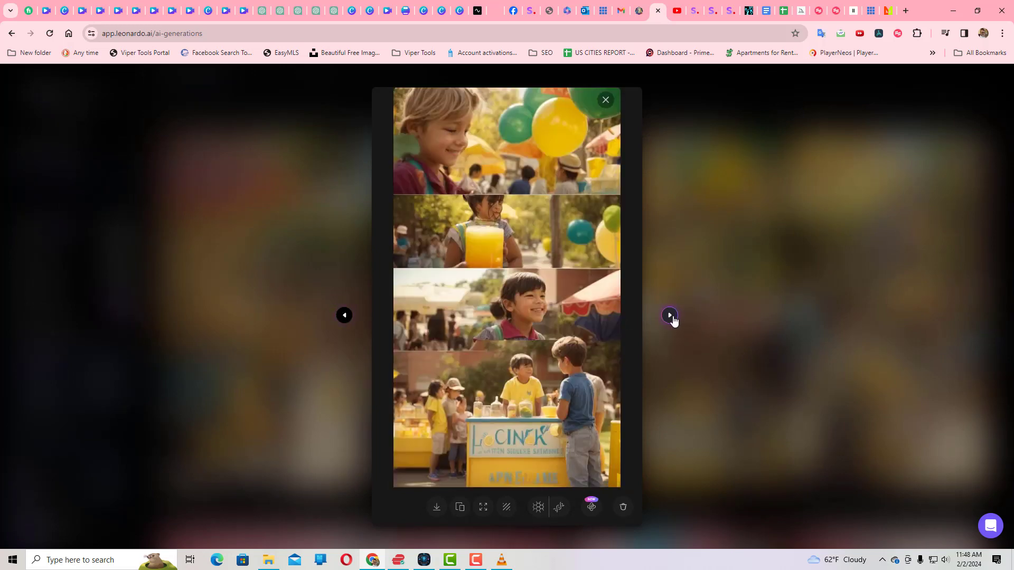
{"action": "left_click", "coordinate": [344, 315]}
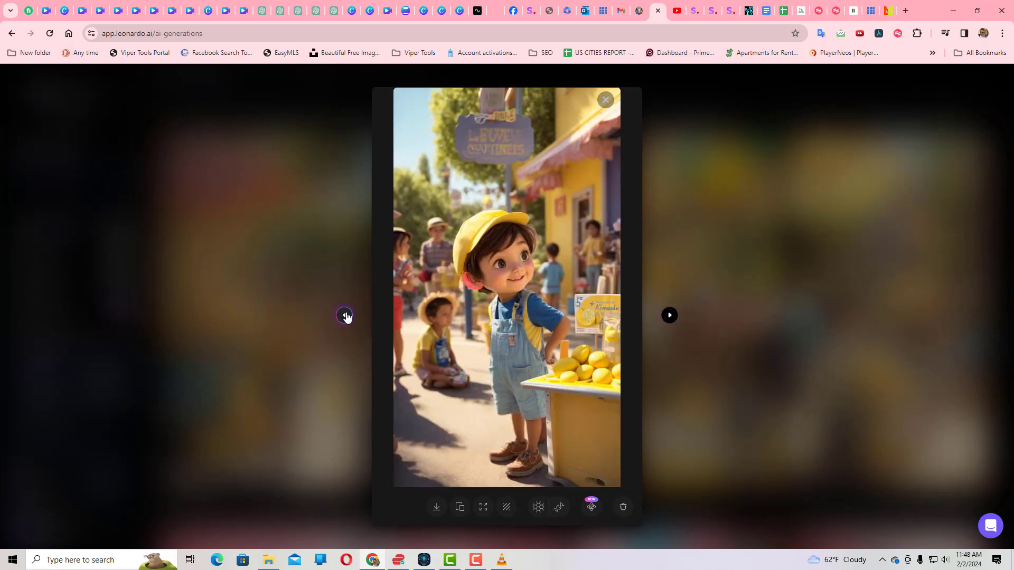
{"action": "left_click", "coordinate": [344, 315]}
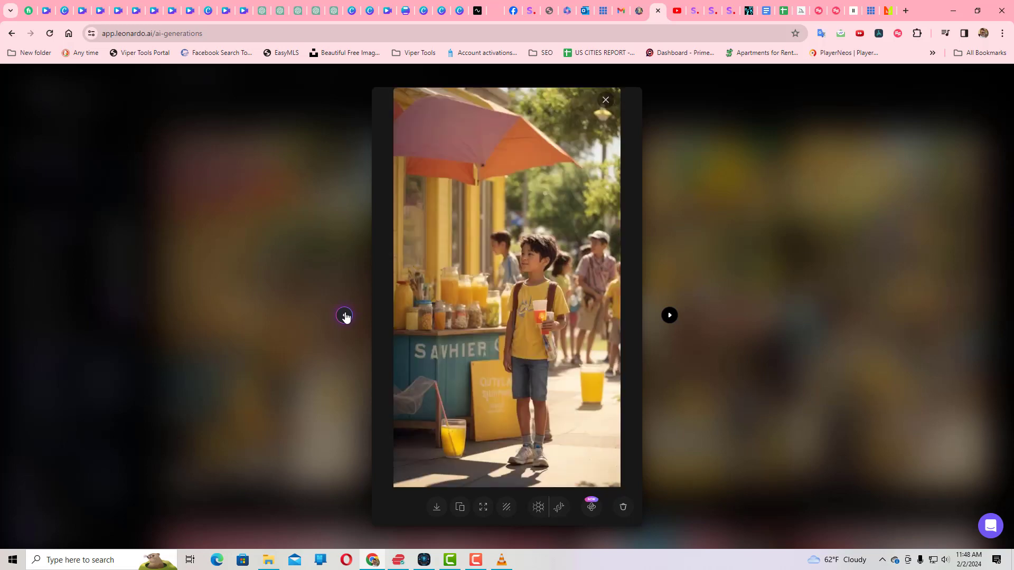
{"action": "left_click", "coordinate": [669, 317]}
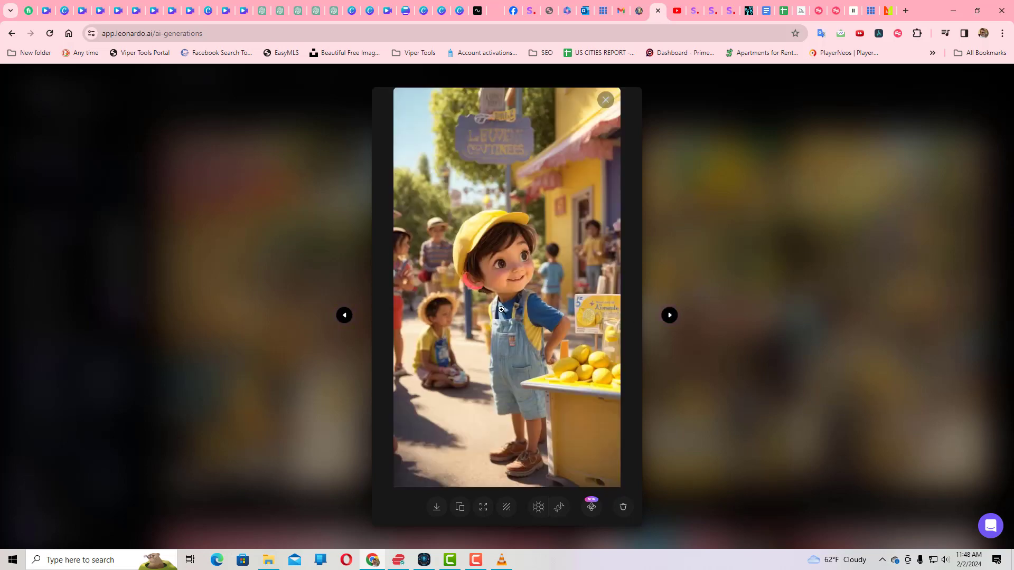
{"action": "left_click", "coordinate": [280, 225]}
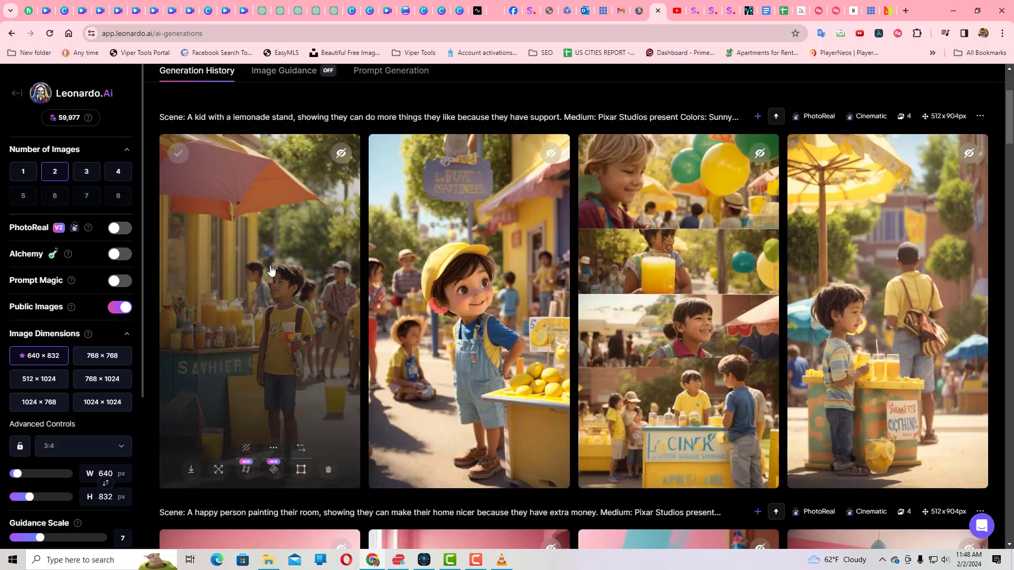
Step: Enlarge the images generated for the happy person painting their room, compare the variations, and close the viewer
{"action": "scroll", "coordinate": [280, 225], "scroll_direction": "up", "scroll_amount": 5}
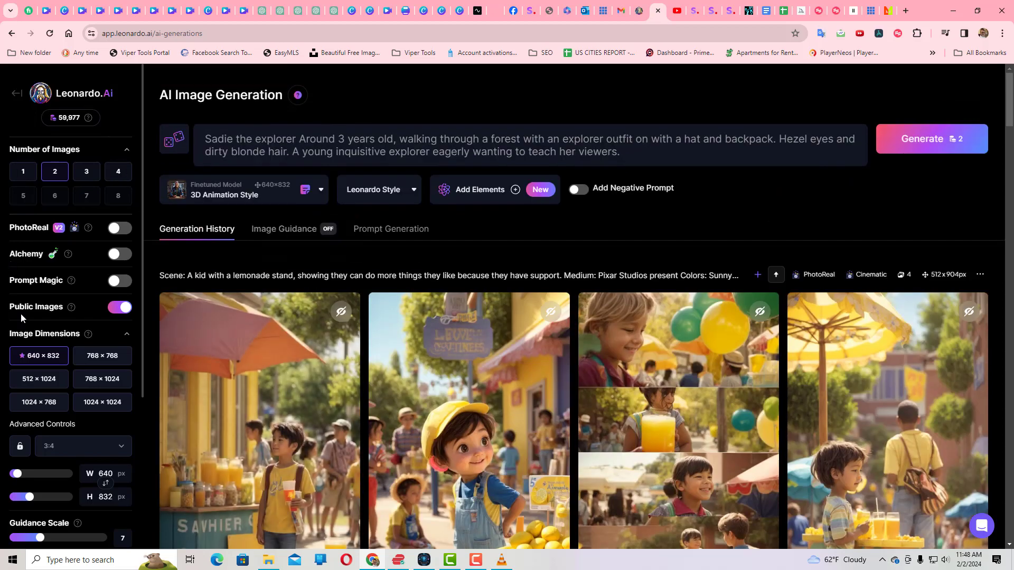
{"action": "scroll", "coordinate": [344, 410], "scroll_direction": "down", "scroll_amount": 10}
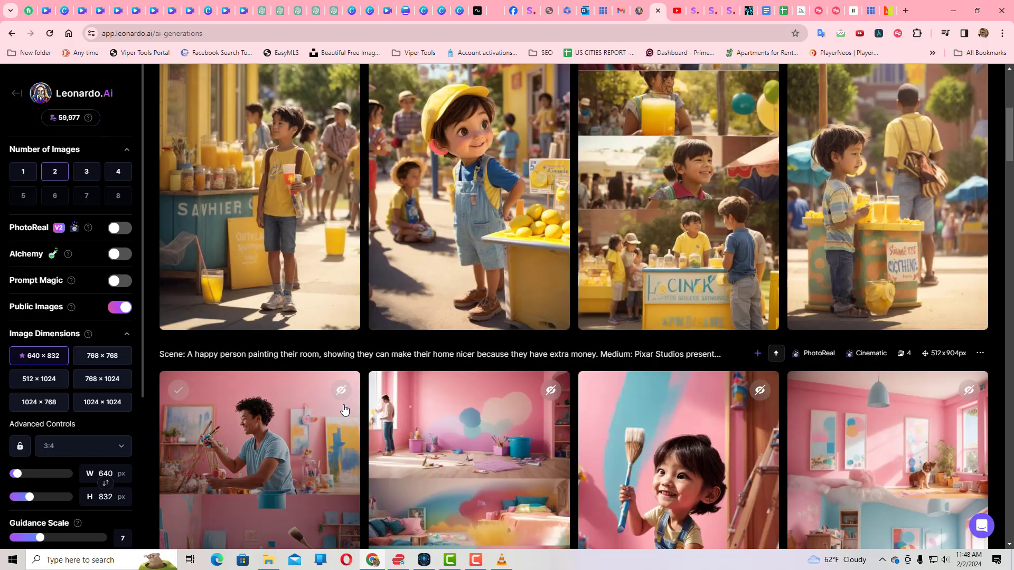
{"action": "scroll", "coordinate": [344, 410], "scroll_direction": "down", "scroll_amount": 2}
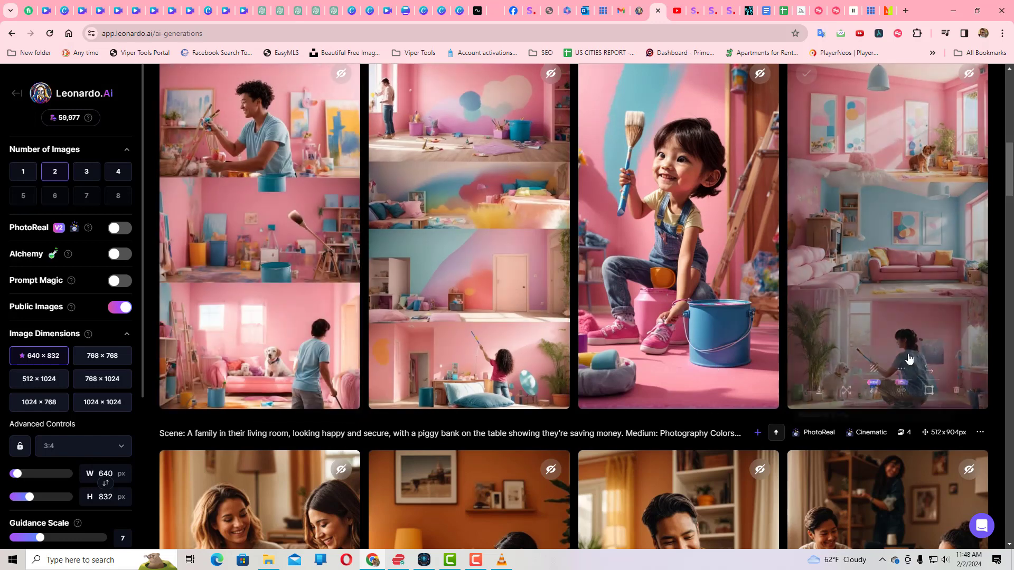
{"action": "scroll", "coordinate": [549, 380], "scroll_direction": "up", "scroll_amount": 1}
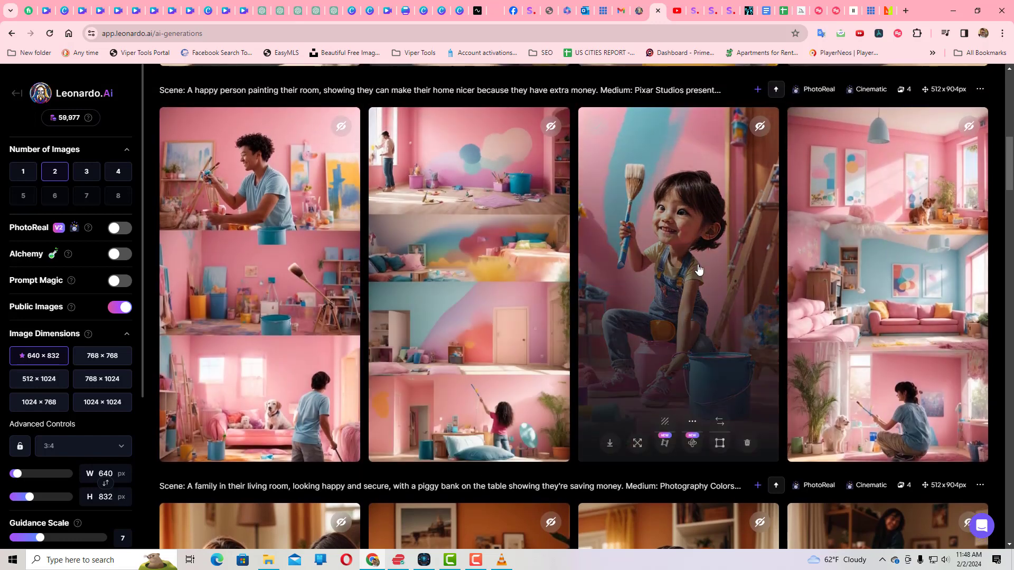
{"action": "left_click", "coordinate": [699, 270]}
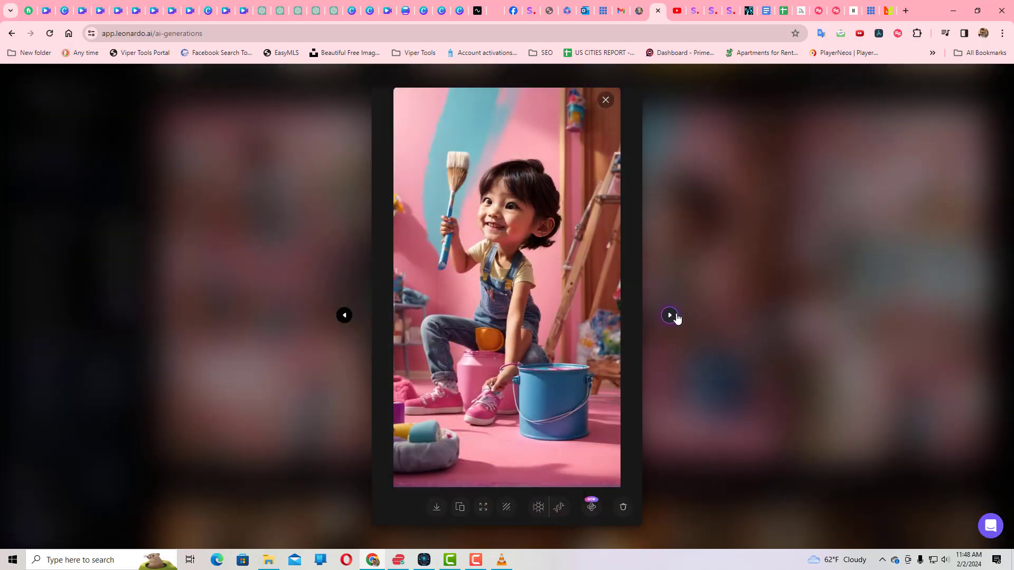
{"action": "left_click", "coordinate": [668, 316]}
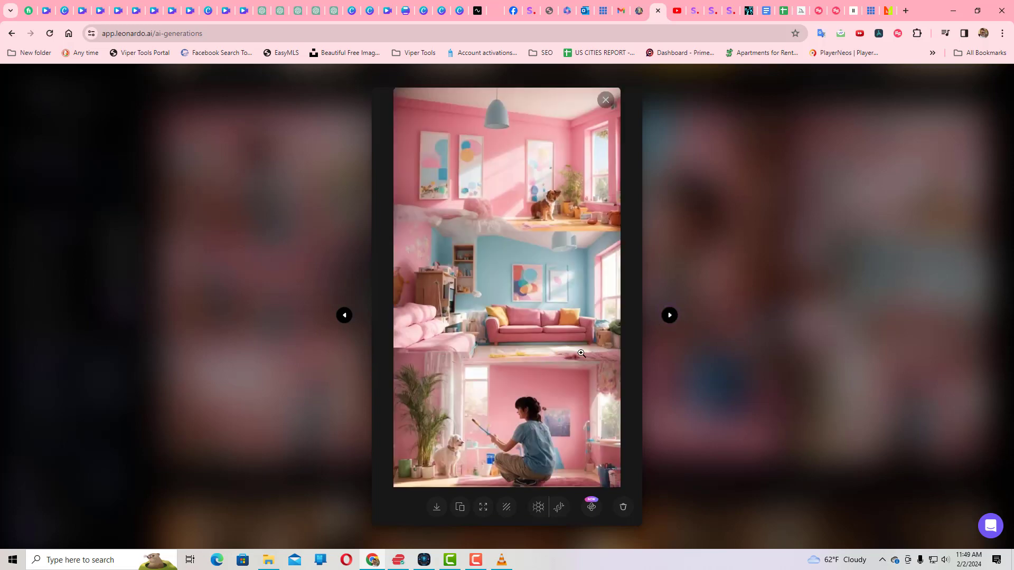
{"action": "left_click", "coordinate": [670, 316]}
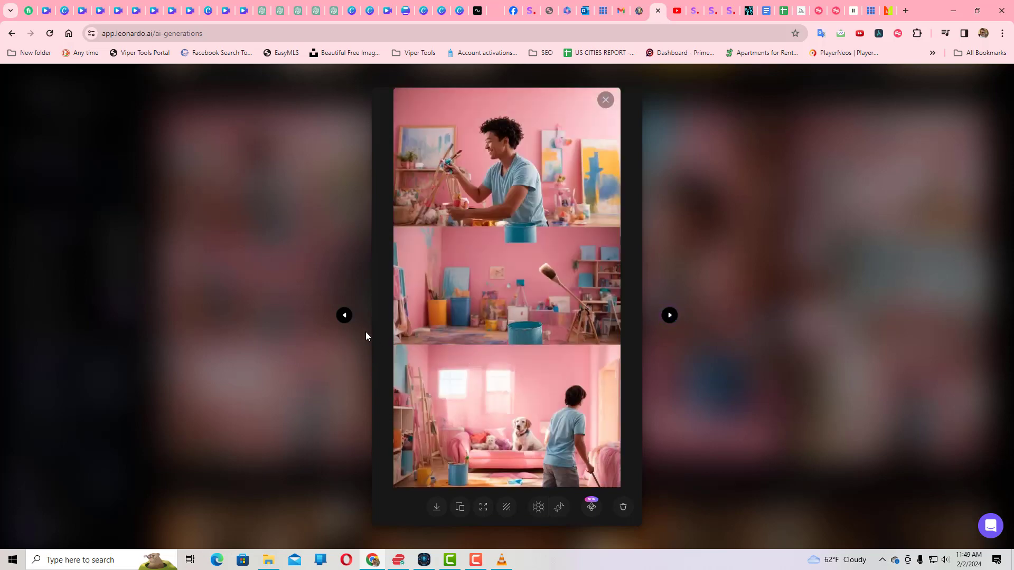
{"action": "left_click", "coordinate": [344, 316]}
{"action": "left_click", "coordinate": [344, 316]}
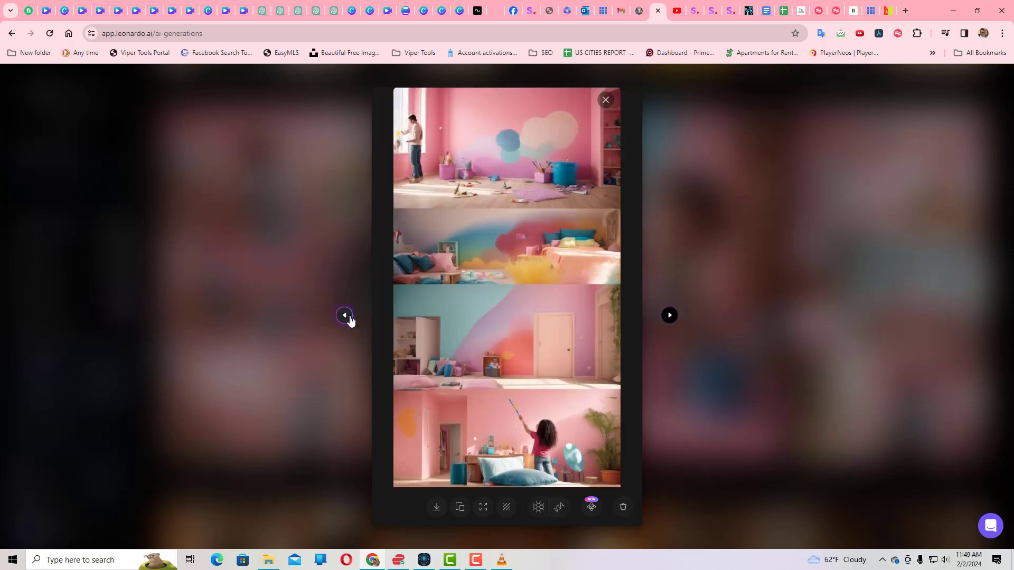
{"action": "left_click", "coordinate": [346, 316]}
{"action": "left_click", "coordinate": [297, 411]}
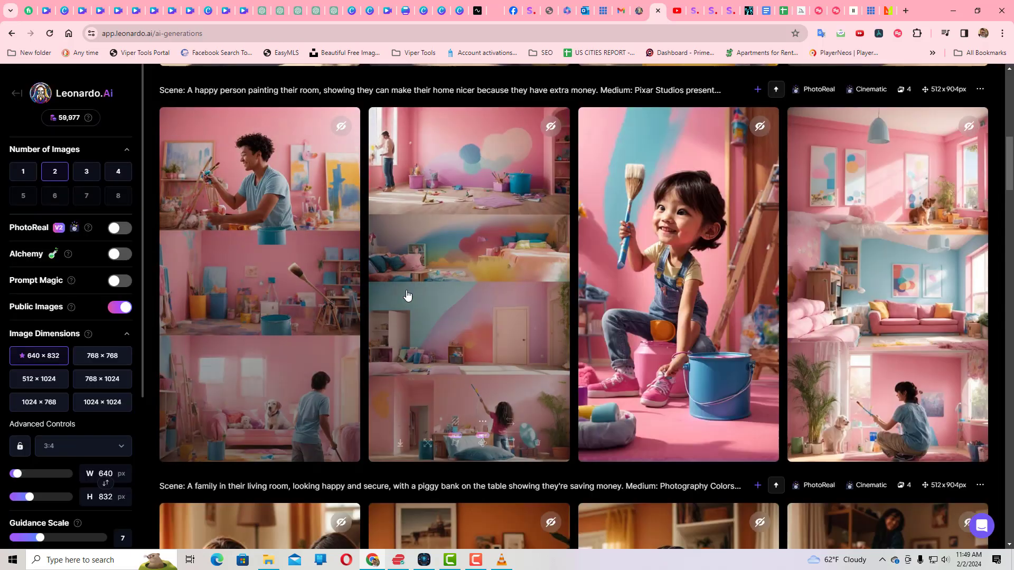
Step: Review the living room piggy bank and sunny park picnic images further down the Generation History, and return to the prompt area
{"action": "scroll", "coordinate": [243, 317], "scroll_direction": "down", "scroll_amount": 5}
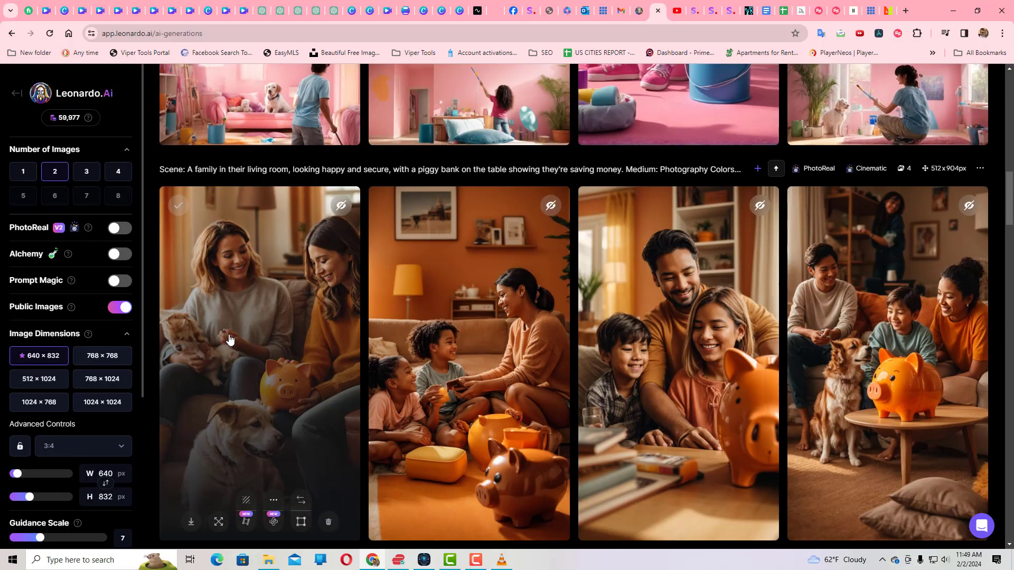
{"action": "scroll", "coordinate": [229, 339], "scroll_direction": "down", "scroll_amount": 4}
{"action": "scroll", "coordinate": [229, 339], "scroll_direction": "down", "scroll_amount": 4}
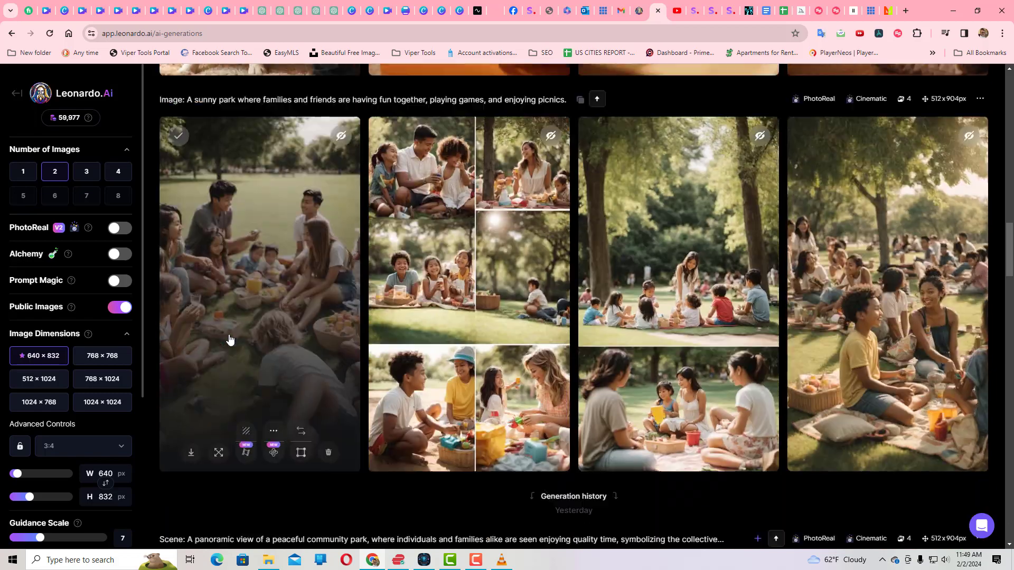
{"action": "scroll", "coordinate": [230, 339], "scroll_direction": "up", "scroll_amount": 15}
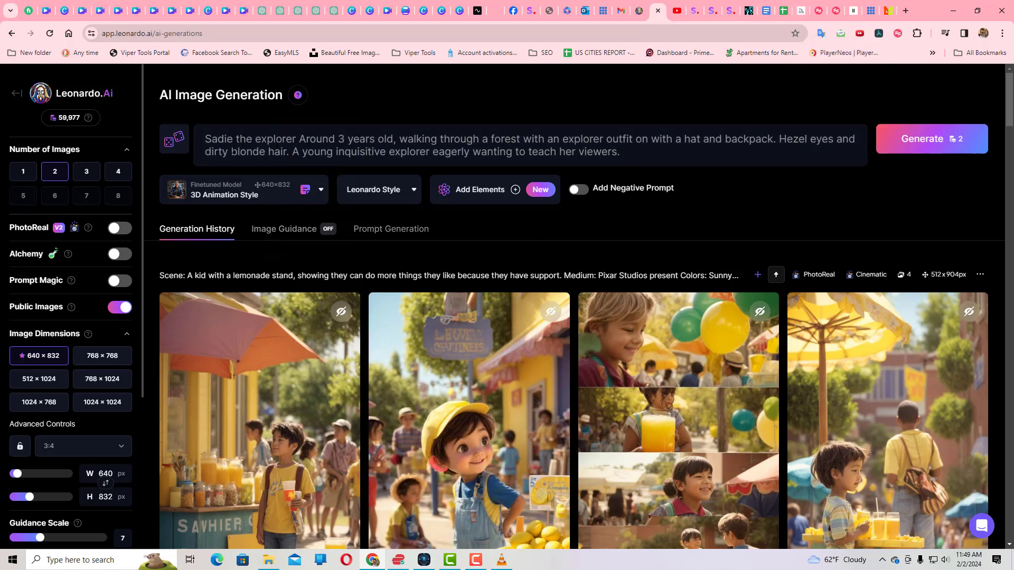
Step: Generate two images from the Sadie the explorer prompt, compare the enlarged results, and close the viewer
{"action": "left_click", "coordinate": [887, 142]}
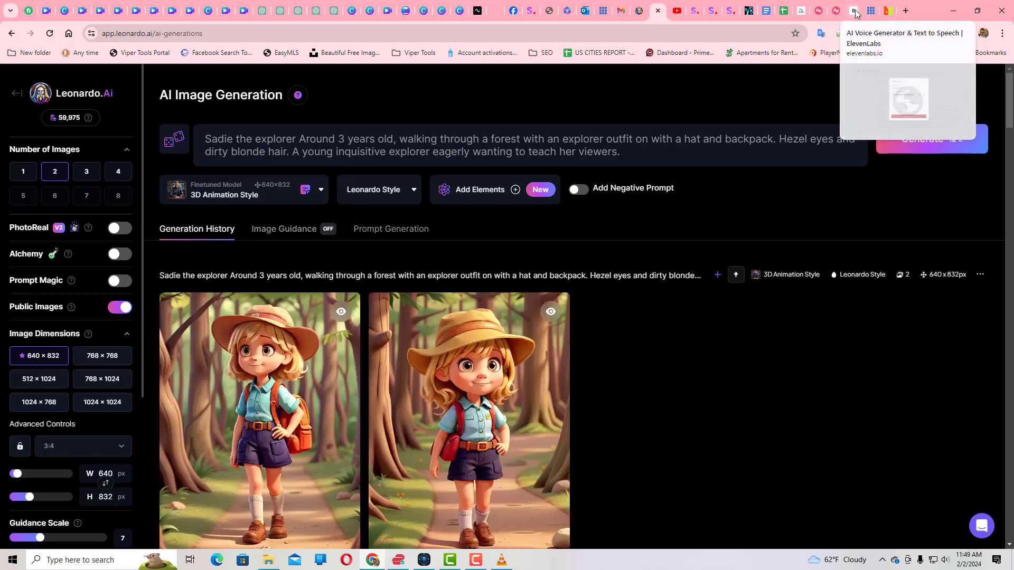
{"action": "scroll", "coordinate": [599, 303], "scroll_direction": "down", "scroll_amount": 3}
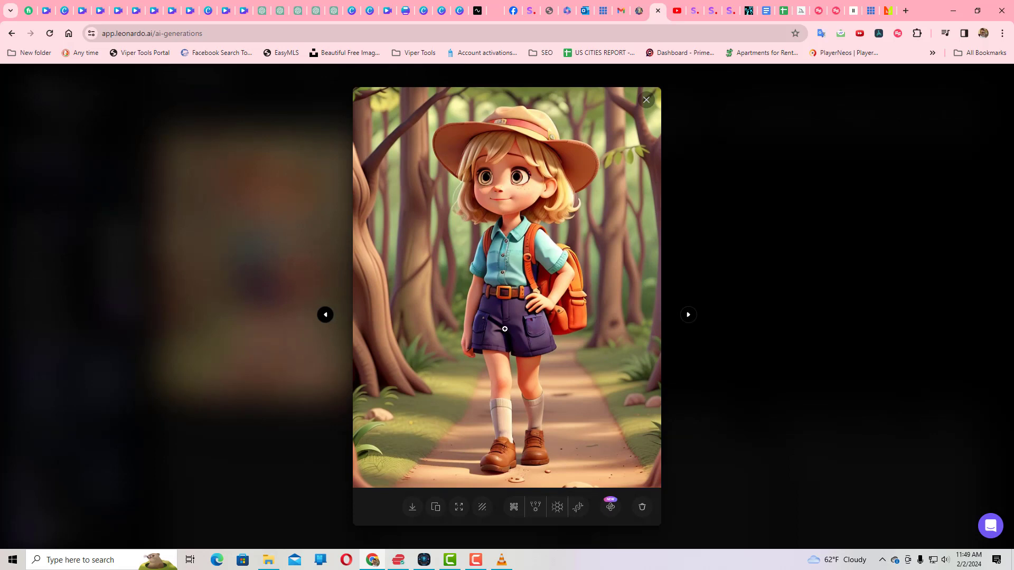
{"action": "left_click", "coordinate": [688, 314]}
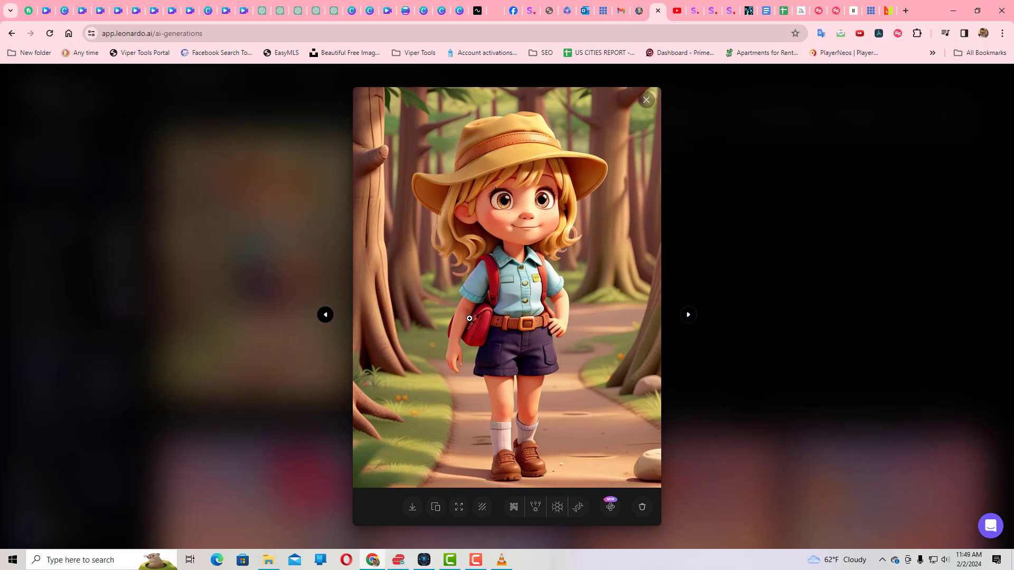
{"action": "left_click", "coordinate": [325, 315]}
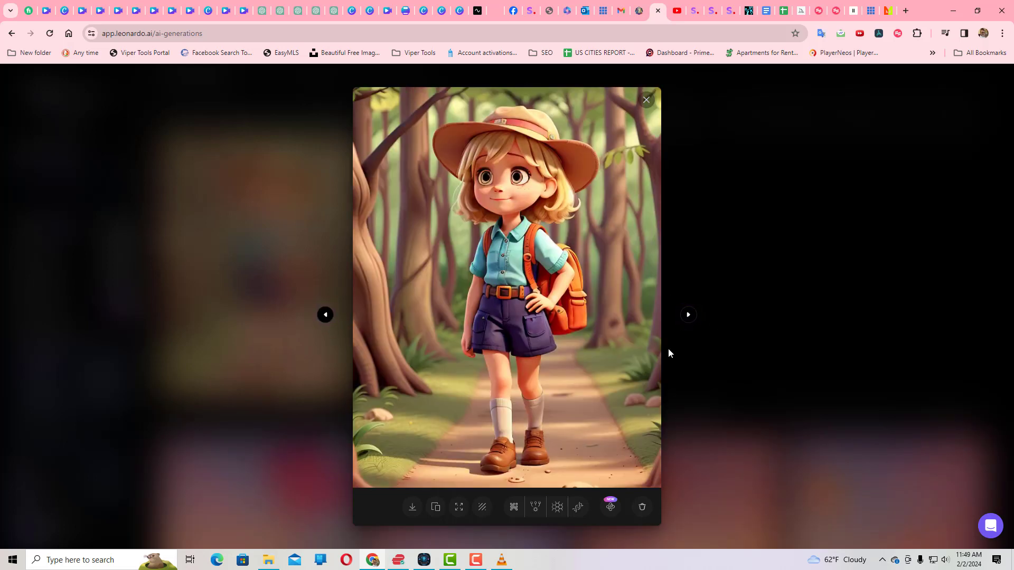
{"action": "left_click", "coordinate": [303, 241]}
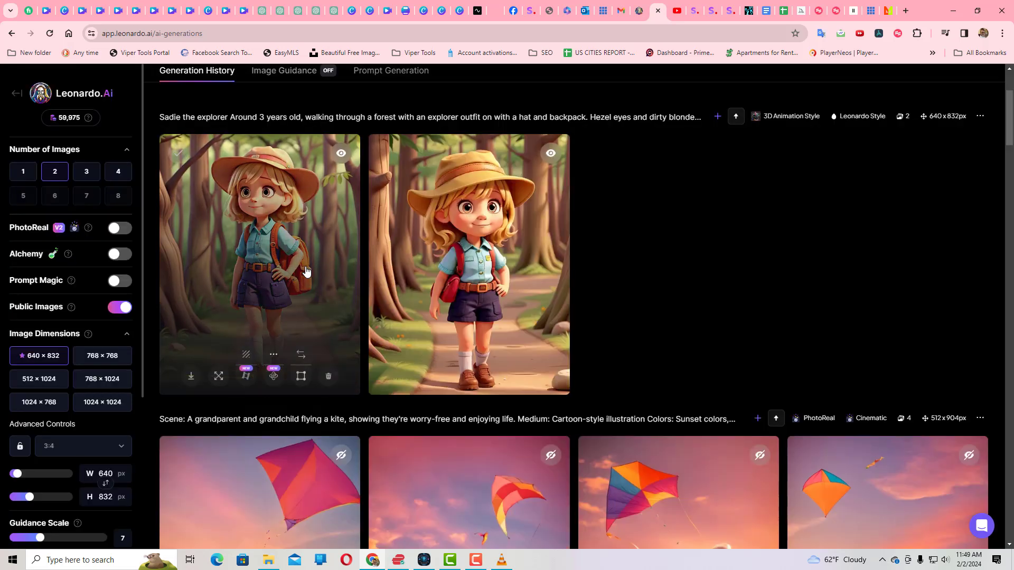
Step: Review the grandparent and grandchild kite images in the Generation History, and switch to ScripTube to check its progress log
{"action": "scroll", "coordinate": [696, 308], "scroll_direction": "down", "scroll_amount": 3}
{"action": "scroll", "coordinate": [696, 311], "scroll_direction": "down", "scroll_amount": 5}
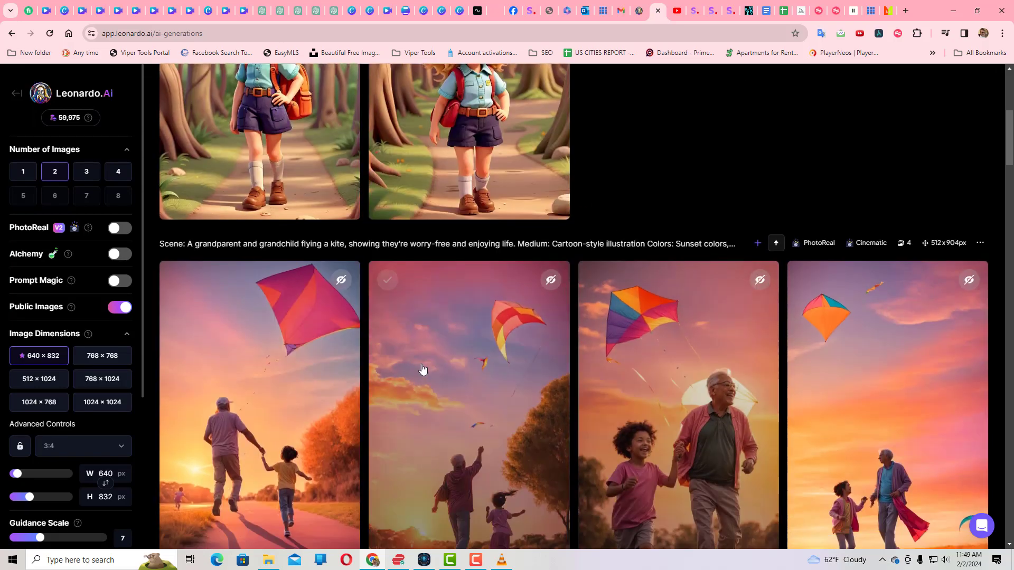
{"action": "scroll", "coordinate": [415, 367], "scroll_direction": "down", "scroll_amount": 5}
{"action": "scroll", "coordinate": [415, 367], "scroll_direction": "up", "scroll_amount": 16}
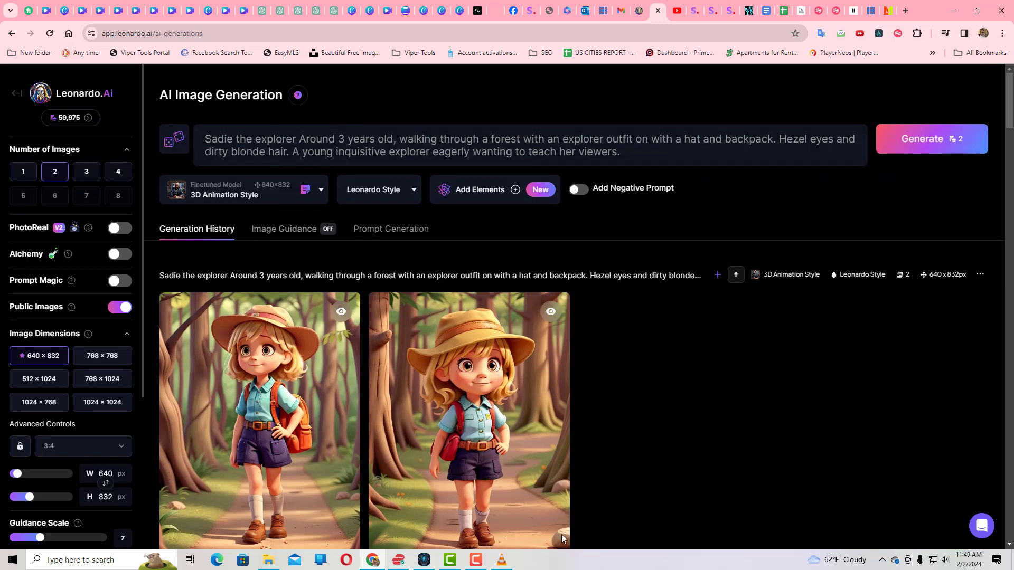
{"action": "left_click", "coordinate": [425, 561]}
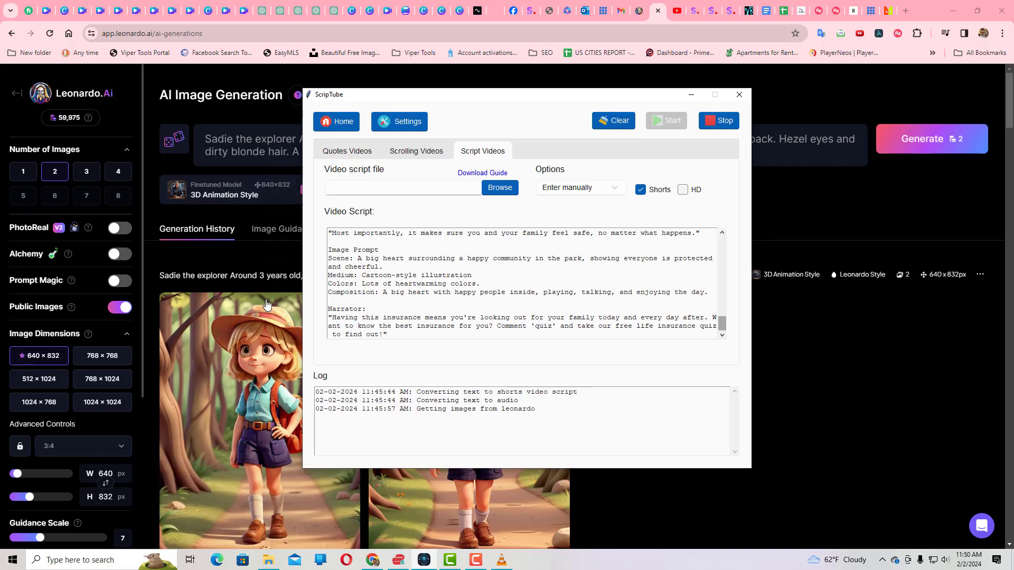
Step: Switch back to Leonardo, open the Personal Feed, and browse the kite, garden, lemonade stand, living room and picnic images
{"action": "left_click", "coordinate": [17, 95]}
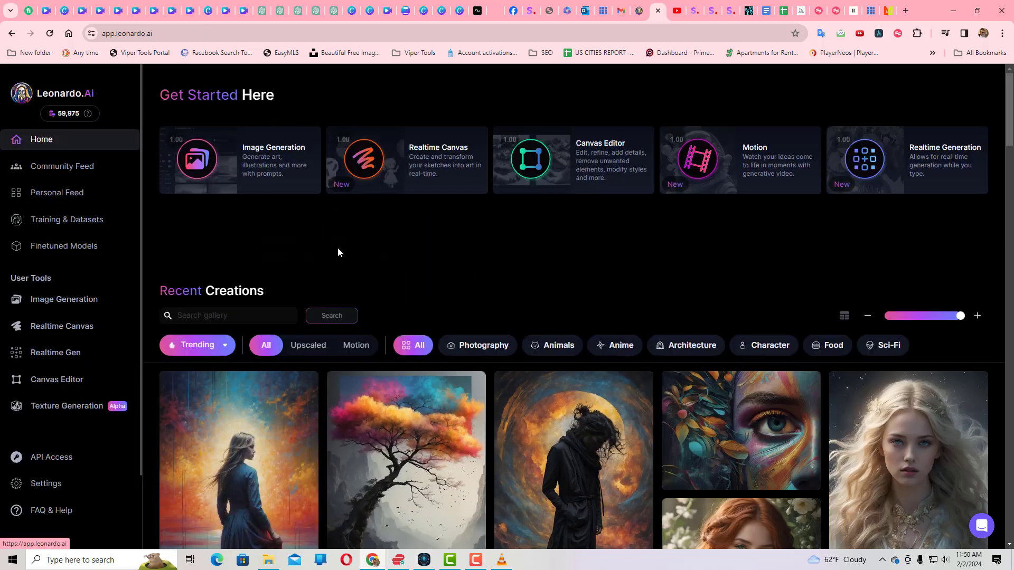
{"action": "left_click", "coordinate": [71, 193]}
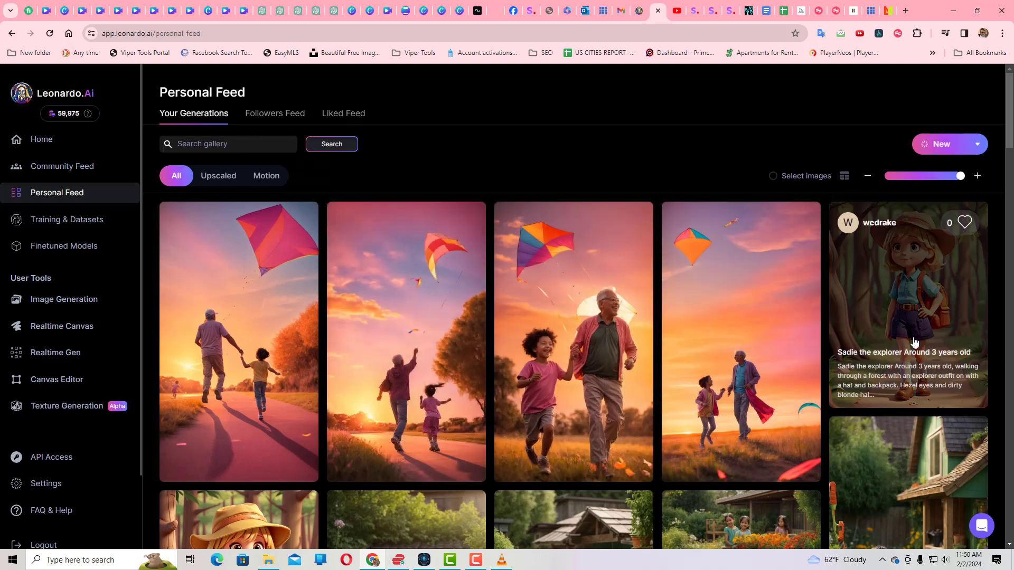
{"action": "scroll", "coordinate": [912, 344], "scroll_direction": "down", "scroll_amount": 4}
{"action": "scroll", "coordinate": [622, 328], "scroll_direction": "down", "scroll_amount": 4}
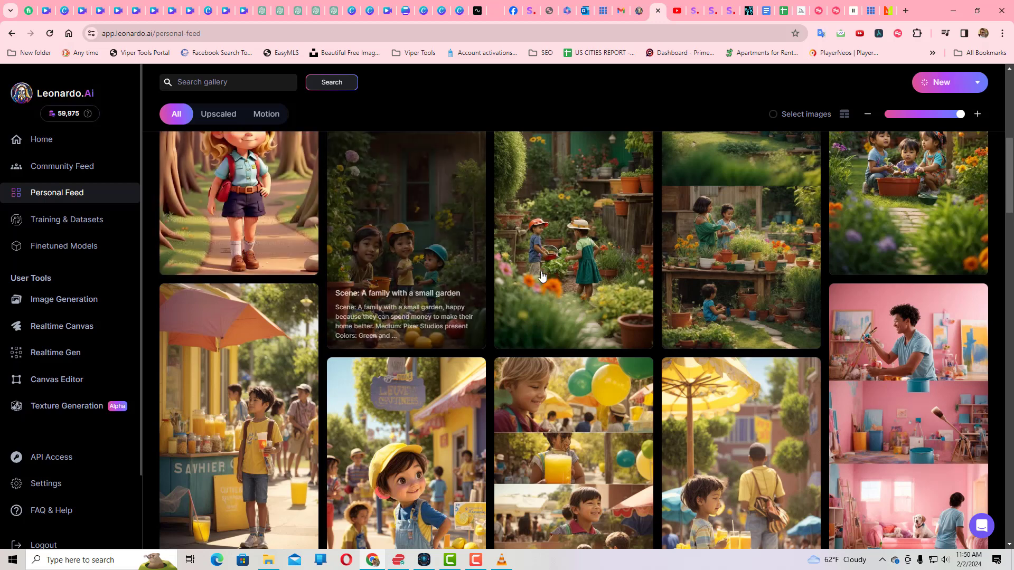
{"action": "scroll", "coordinate": [695, 260], "scroll_direction": "up", "scroll_amount": 2}
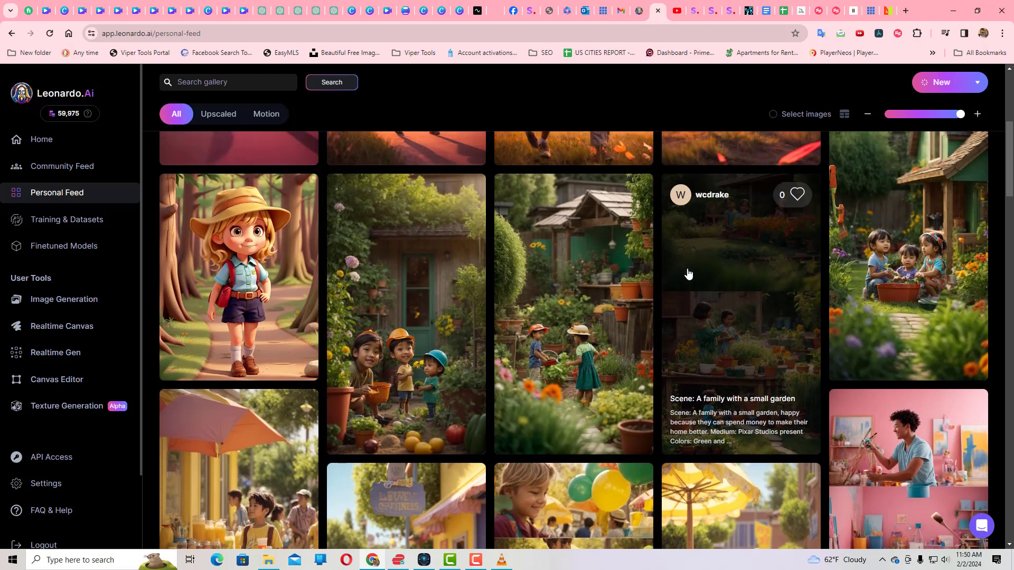
{"action": "scroll", "coordinate": [686, 269], "scroll_direction": "up", "scroll_amount": 4}
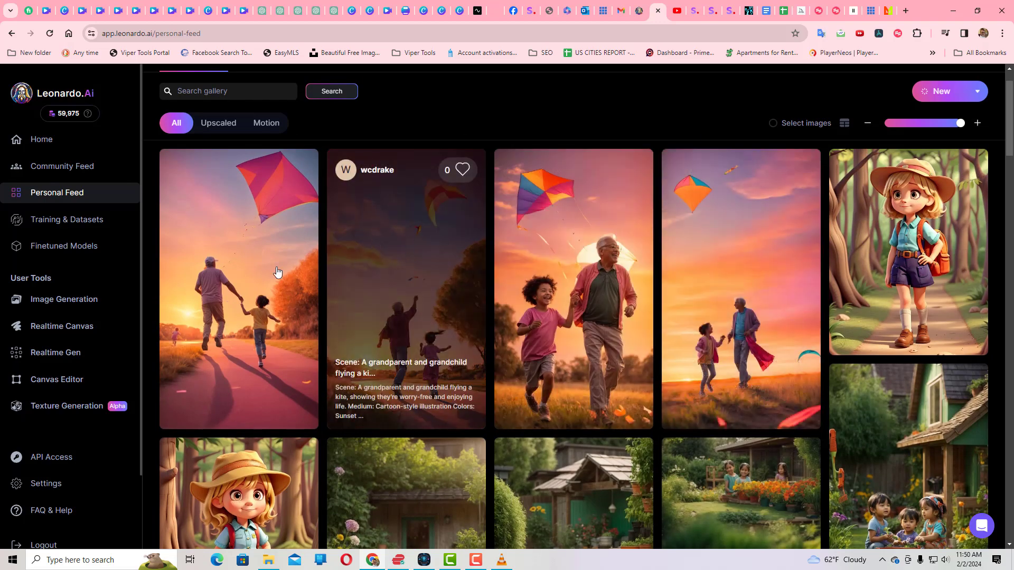
{"action": "scroll", "coordinate": [271, 301], "scroll_direction": "up", "scroll_amount": 1}
{"action": "scroll", "coordinate": [272, 301], "scroll_direction": "down", "scroll_amount": 15}
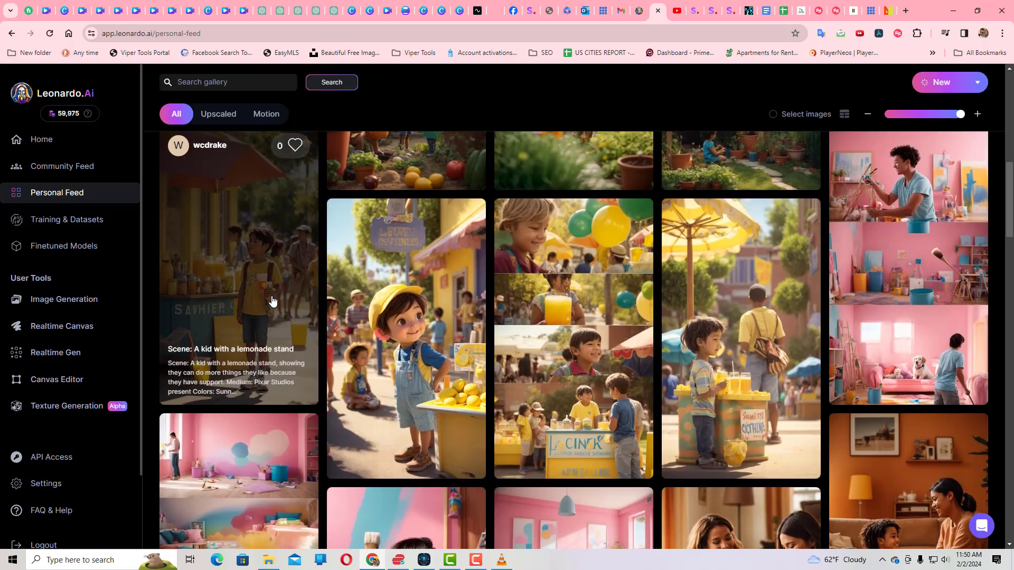
{"action": "scroll", "coordinate": [238, 346], "scroll_direction": "down", "scroll_amount": 6}
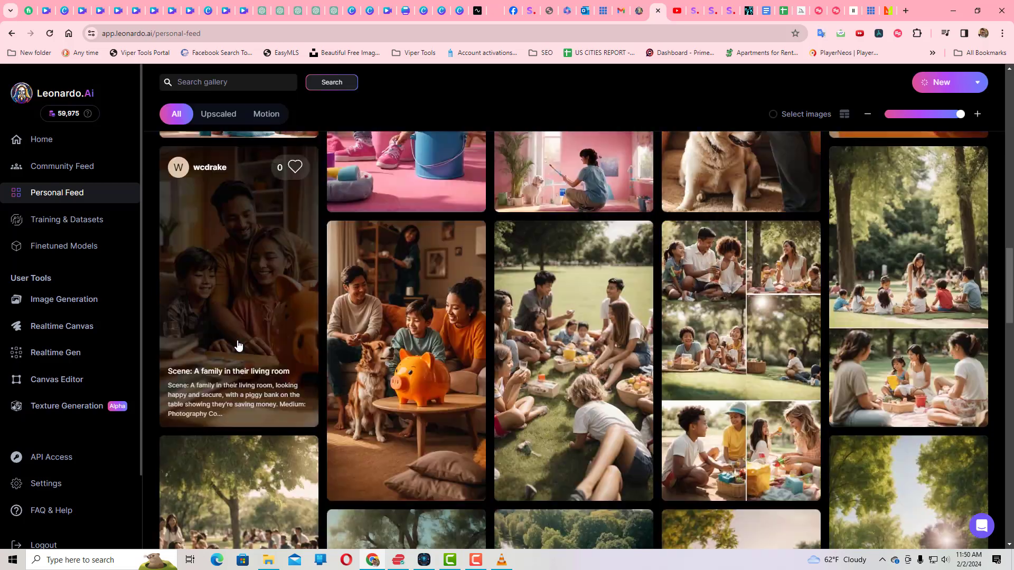
{"action": "scroll", "coordinate": [226, 363], "scroll_direction": "up", "scroll_amount": 8}
{"action": "scroll", "coordinate": [225, 364], "scroll_direction": "up", "scroll_amount": 10}
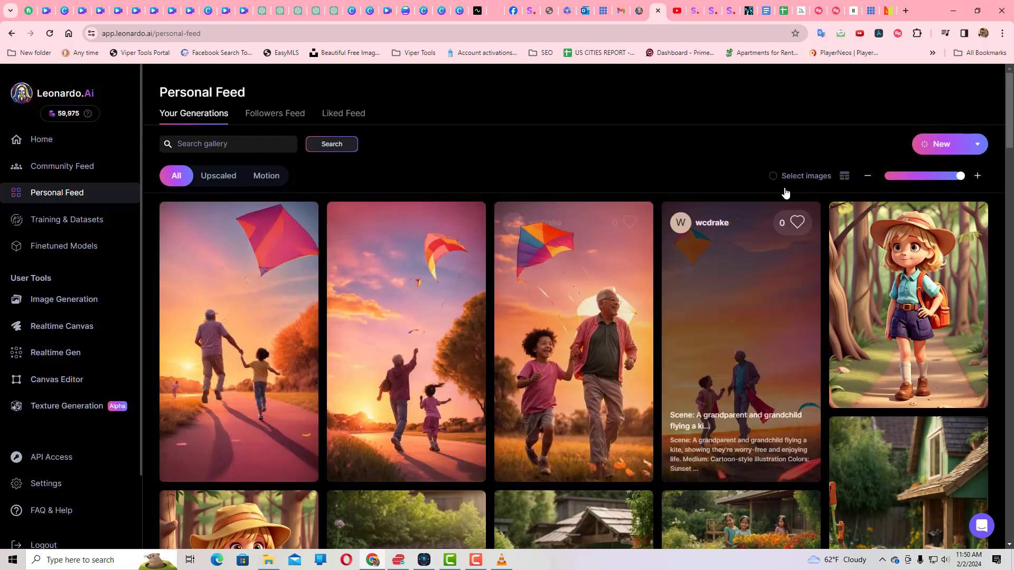
Step: Generate a private Image2Motion video from the Sadie image with the orange backpack at motion strength 5, and close the image details
{"action": "mouse_move", "coordinate": [803, 13]}
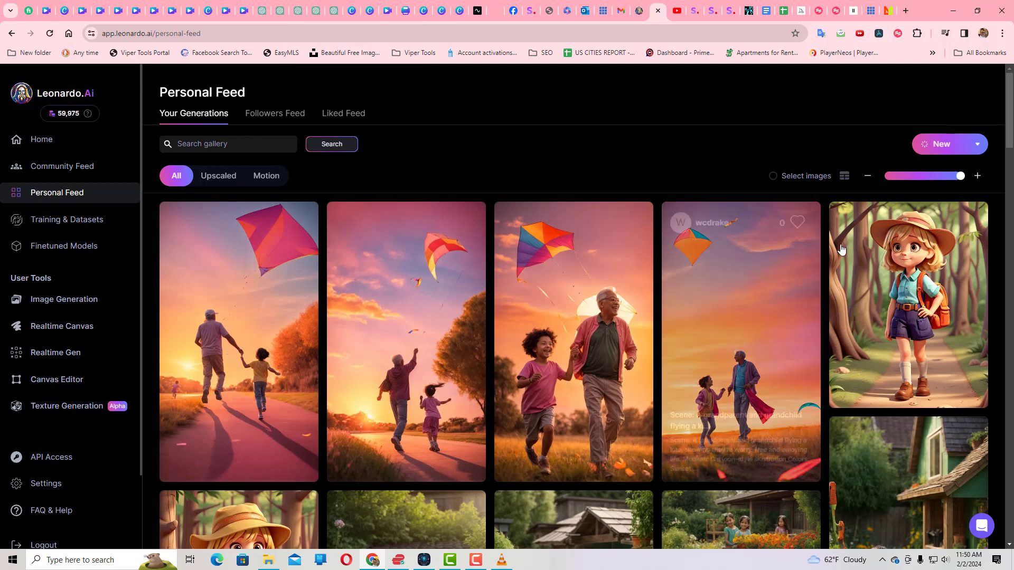
{"action": "left_click", "coordinate": [923, 288]}
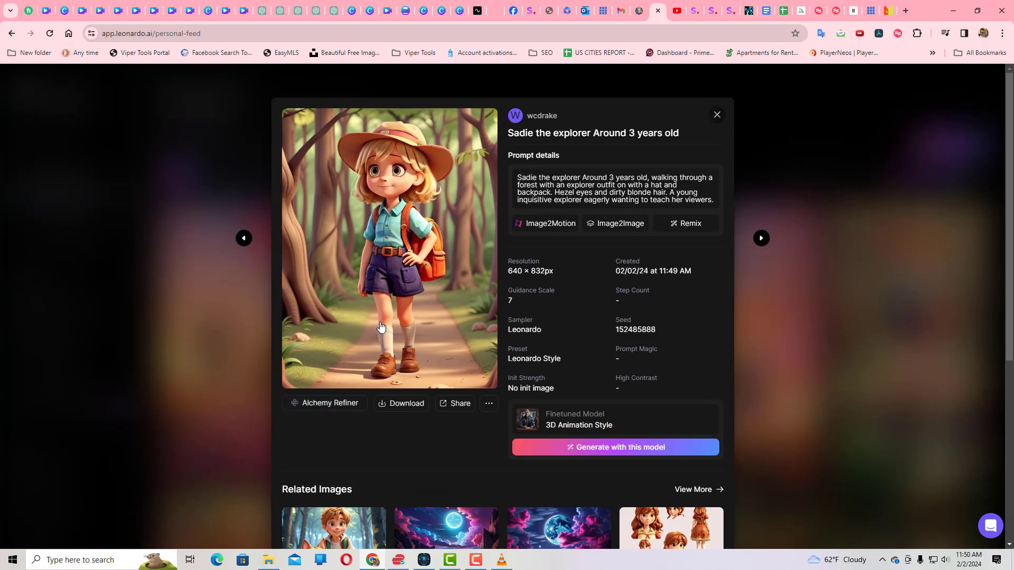
{"action": "left_click", "coordinate": [548, 229]}
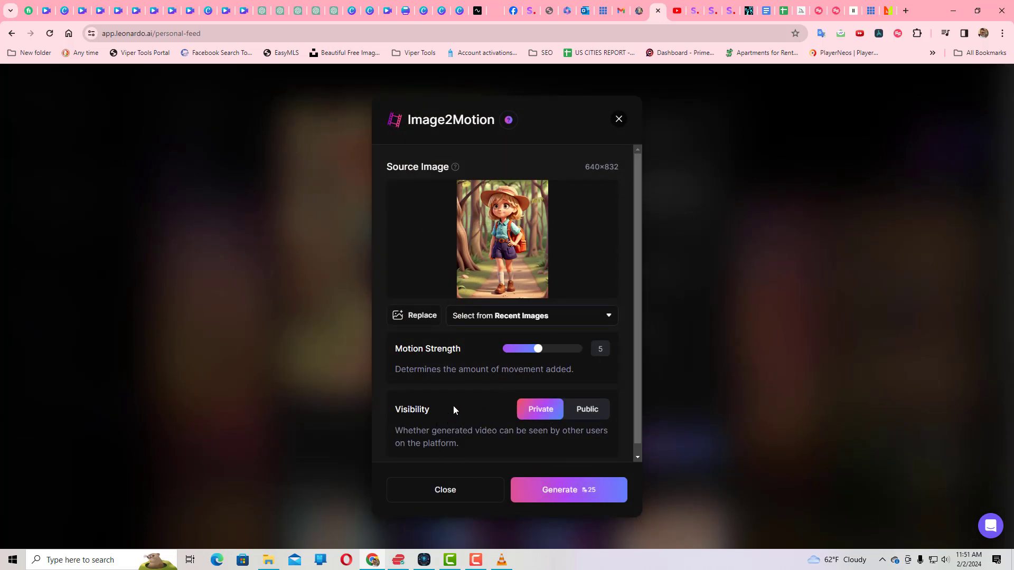
{"action": "scroll", "coordinate": [515, 425], "scroll_direction": "down", "scroll_amount": 1}
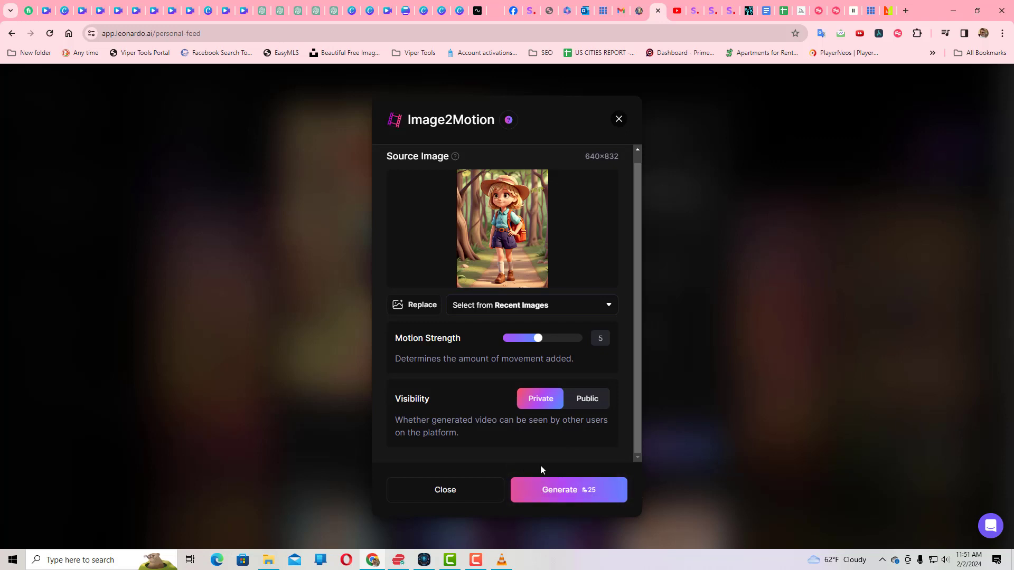
{"action": "left_click", "coordinate": [565, 492]}
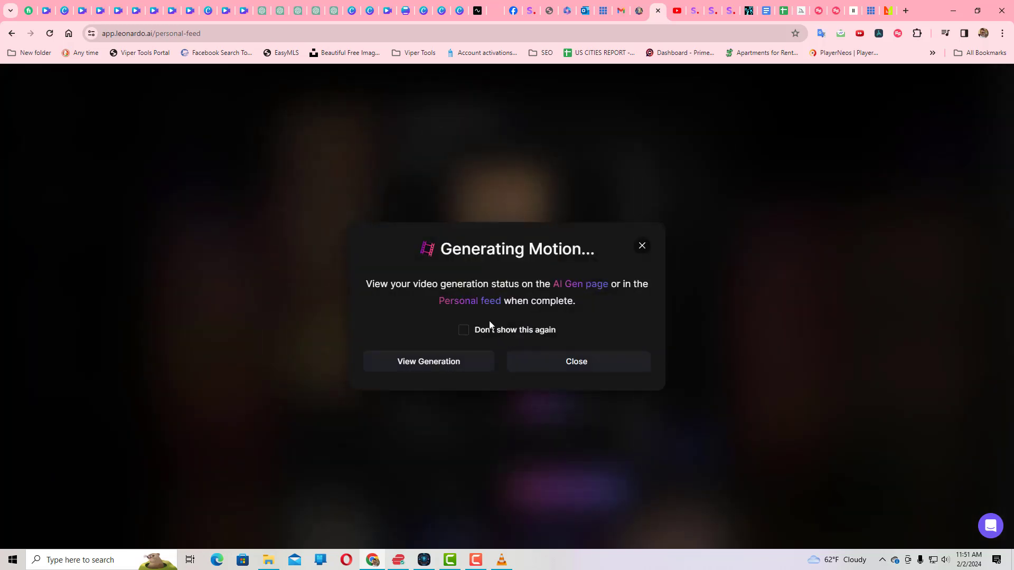
{"action": "left_click", "coordinate": [600, 365]}
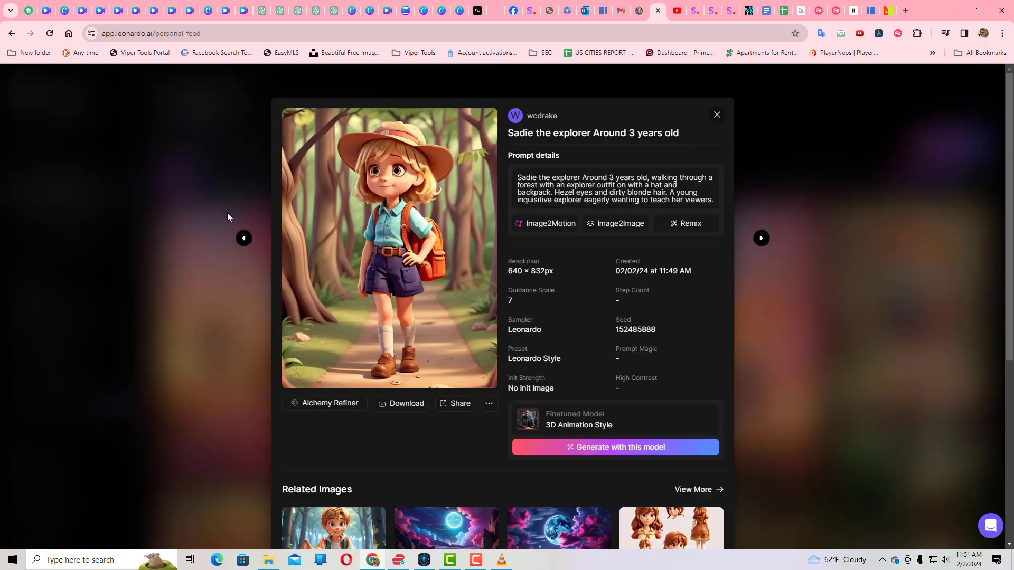
{"action": "left_click", "coordinate": [197, 221]}
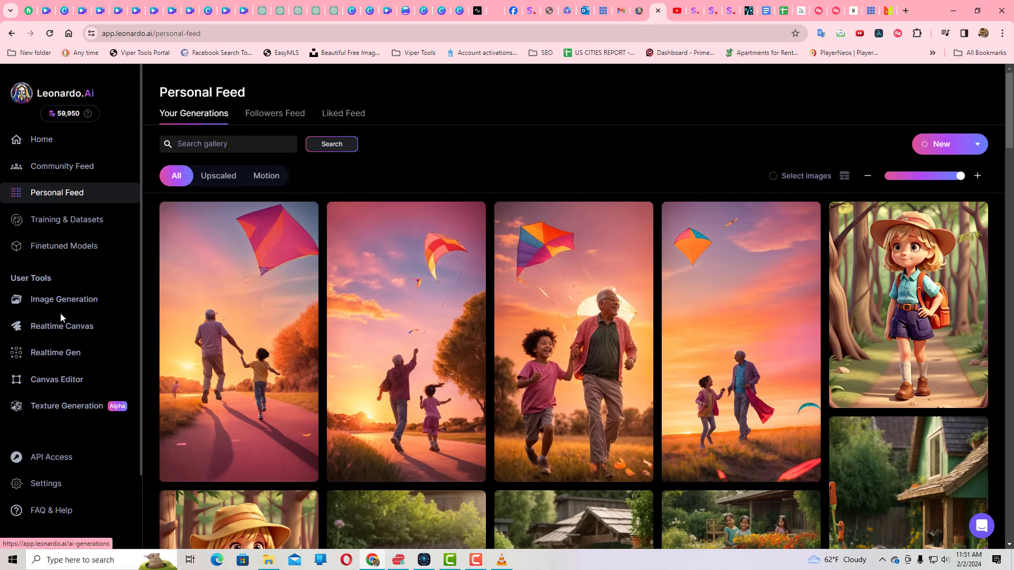
Step: Open Image Generation, examine the big heart, kite and lemonade stand images in the Generation History, and view the Sadie motion video
{"action": "left_click", "coordinate": [63, 299]}
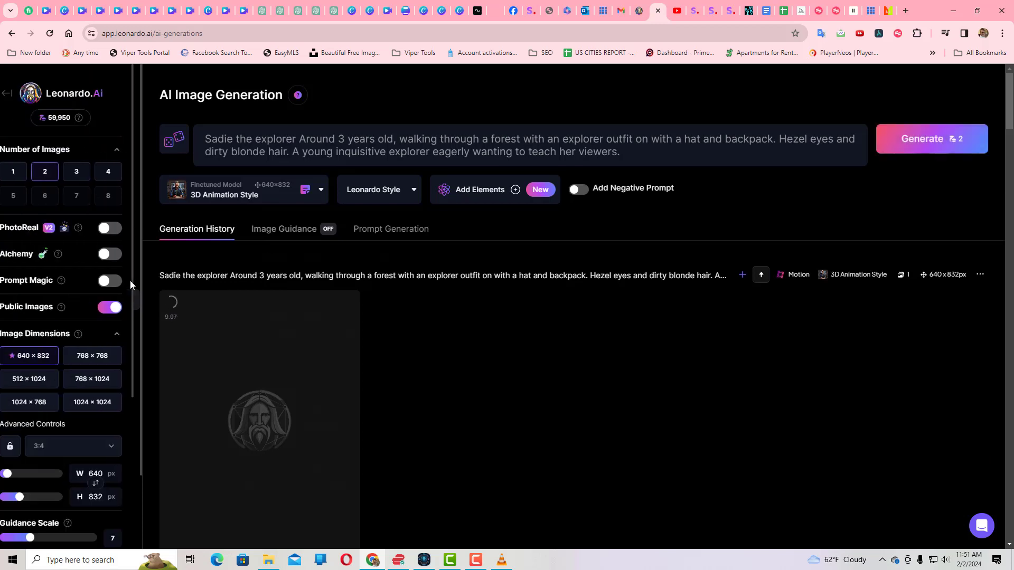
{"action": "scroll", "coordinate": [528, 403], "scroll_direction": "down", "scroll_amount": 2}
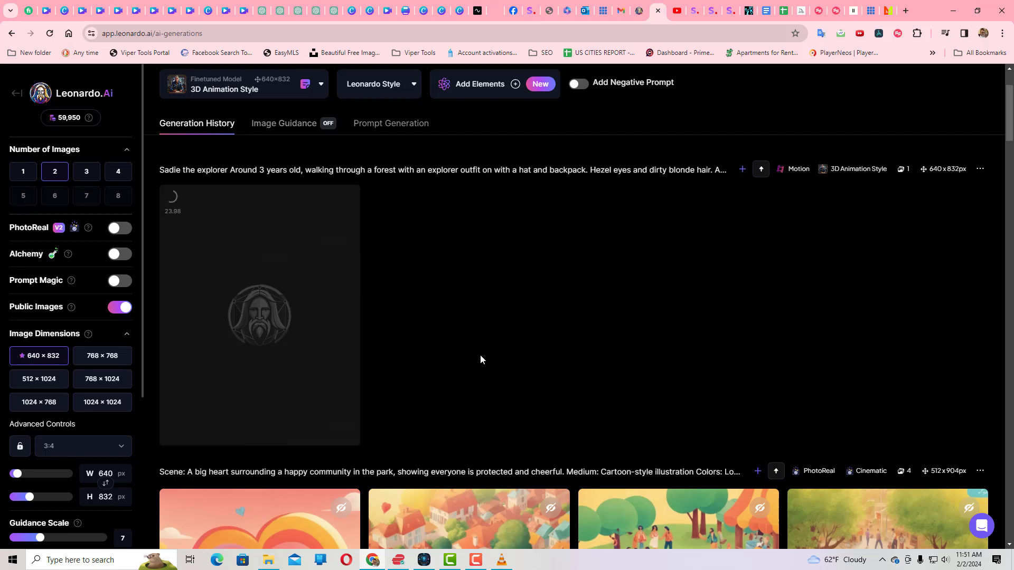
{"action": "scroll", "coordinate": [480, 359], "scroll_direction": "down", "scroll_amount": 5}
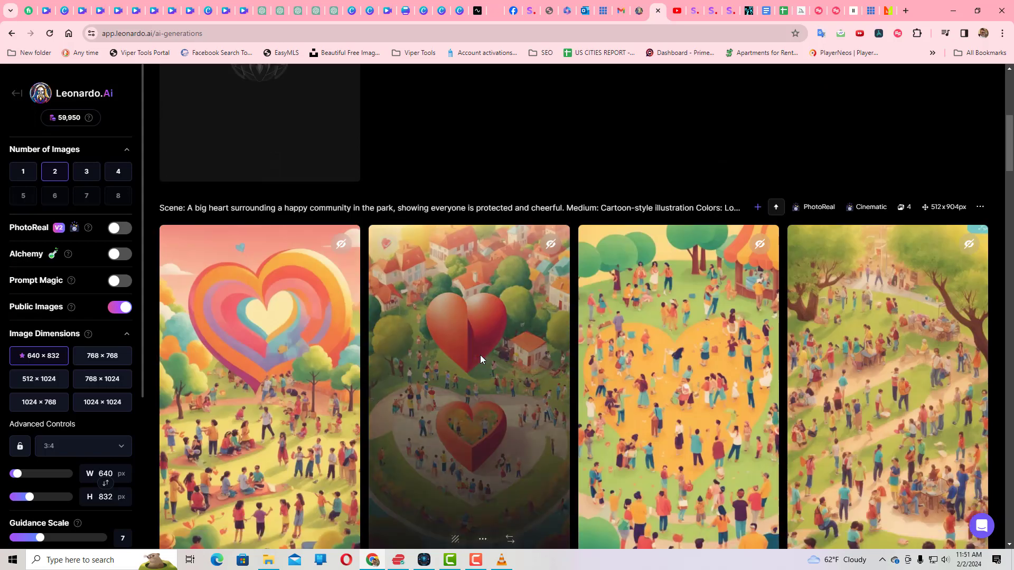
{"action": "scroll", "coordinate": [233, 352], "scroll_direction": "down", "scroll_amount": 5}
{"action": "scroll", "coordinate": [234, 352], "scroll_direction": "down", "scroll_amount": 2}
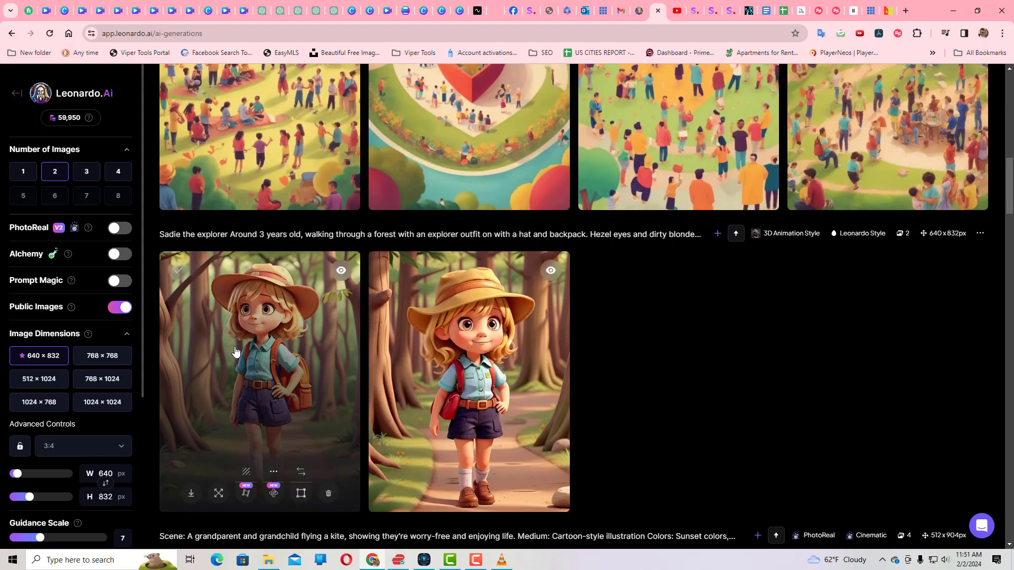
{"action": "scroll", "coordinate": [633, 320], "scroll_direction": "up", "scroll_amount": 5}
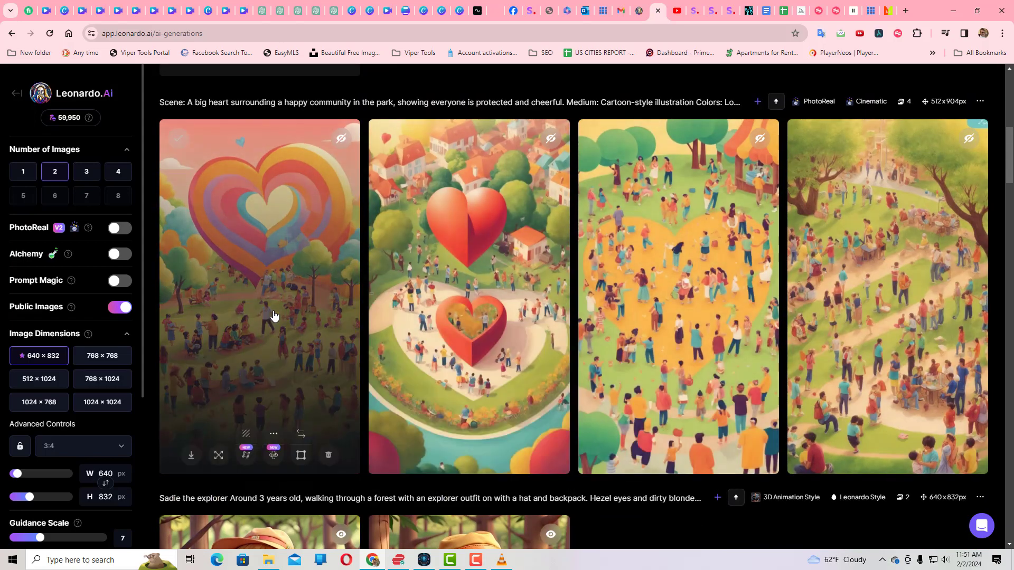
{"action": "scroll", "coordinate": [274, 315], "scroll_direction": "down", "scroll_amount": 7}
{"action": "scroll", "coordinate": [273, 316], "scroll_direction": "down", "scroll_amount": 10}
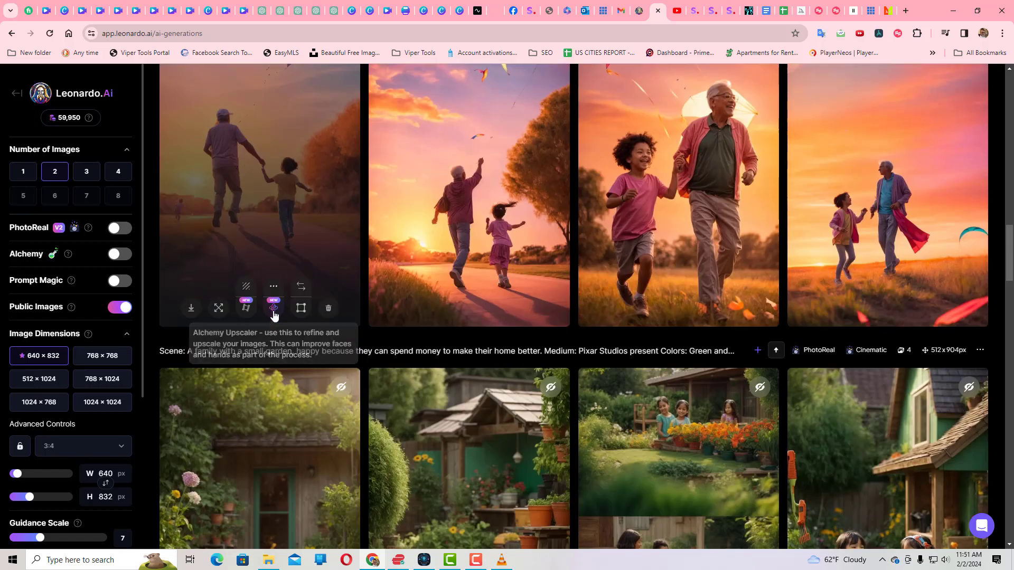
{"action": "scroll", "coordinate": [273, 316], "scroll_direction": "down", "scroll_amount": 7}
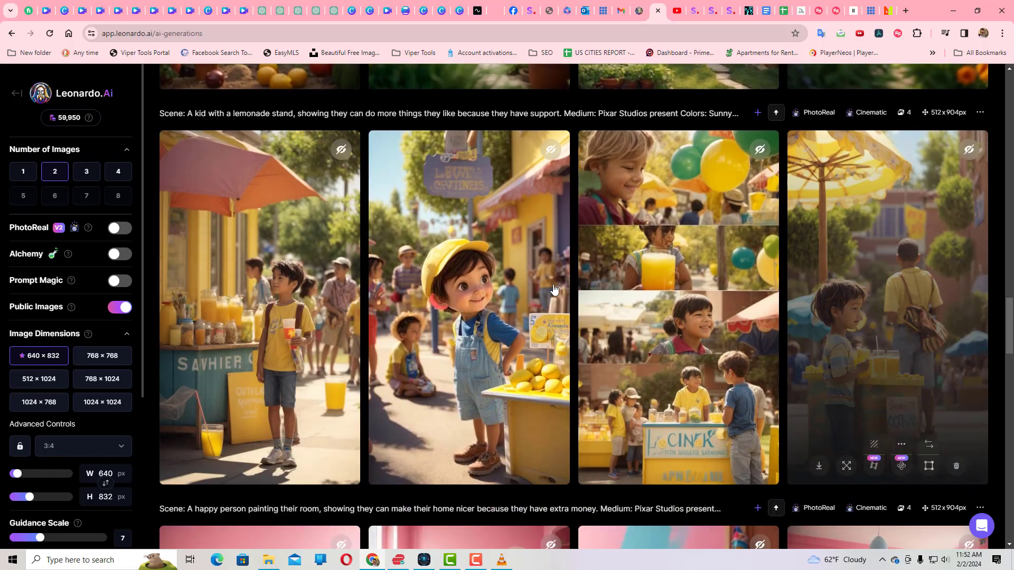
{"action": "scroll", "coordinate": [313, 295], "scroll_direction": "up", "scroll_amount": 15}
{"action": "scroll", "coordinate": [313, 295], "scroll_direction": "up", "scroll_amount": 10}
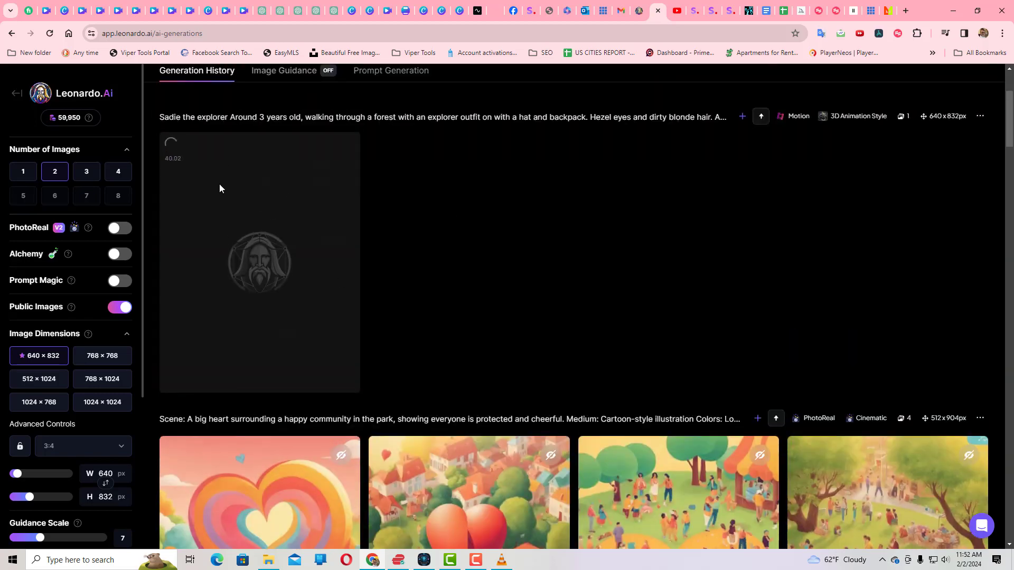
{"action": "scroll", "coordinate": [255, 277], "scroll_direction": "up", "scroll_amount": 3}
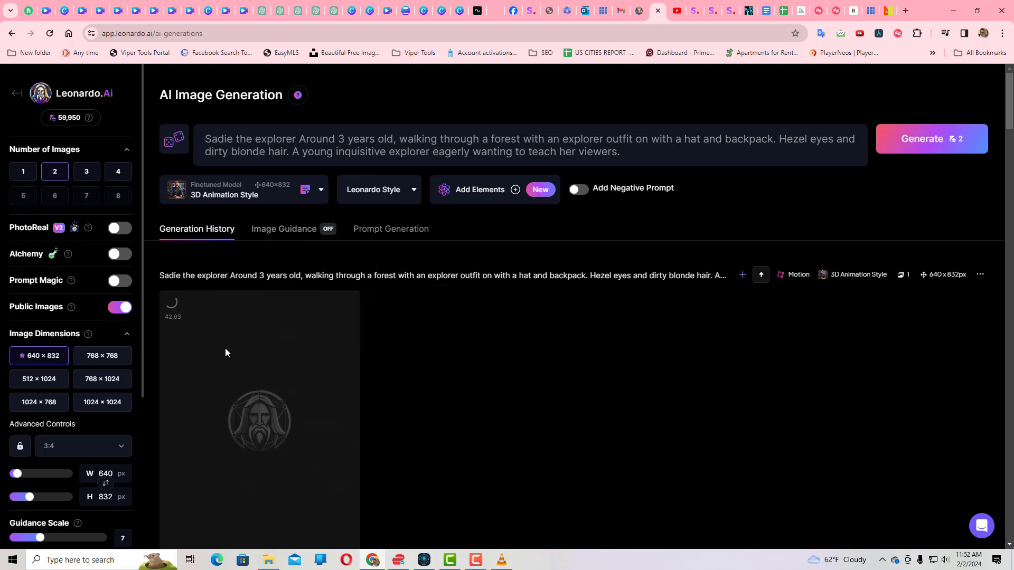
{"action": "scroll", "coordinate": [507, 409], "scroll_direction": "down", "scroll_amount": 2}
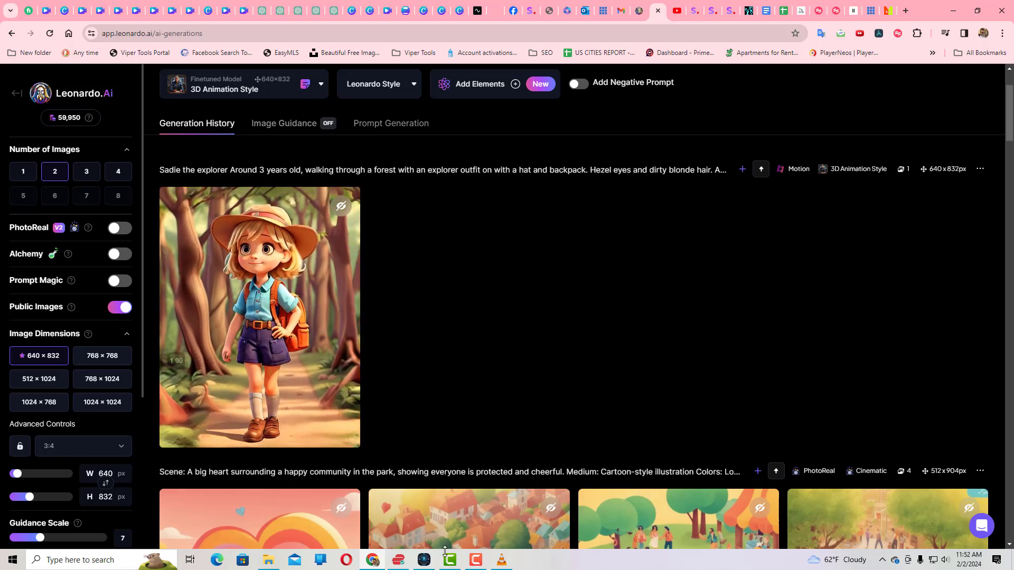
Step: Check ScripTube's log, play Videoscript-7.mp4 from the Video Script folder in VLC media player, and minimize the player and folder
{"action": "left_click", "coordinate": [424, 561]}
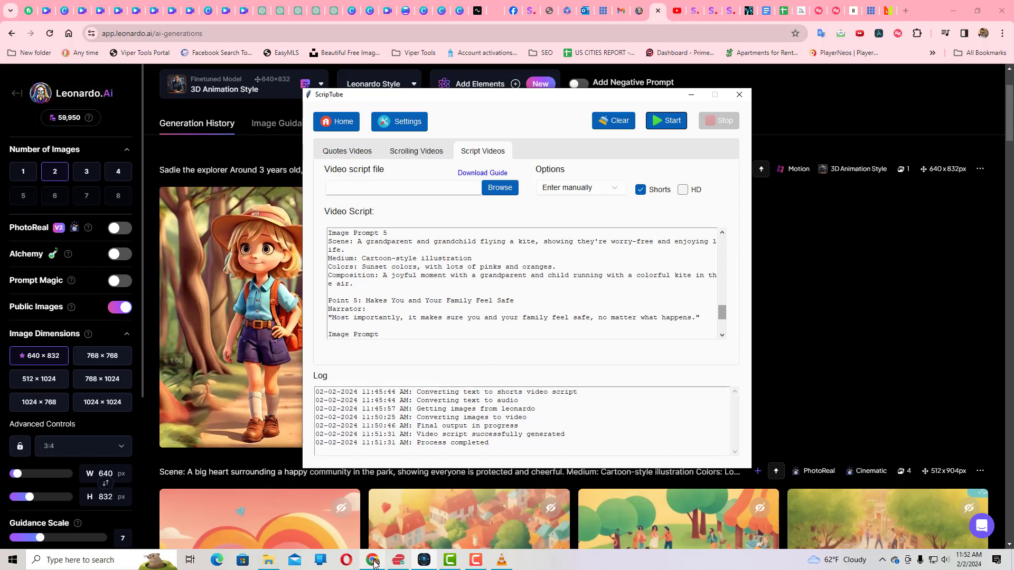
{"action": "left_click", "coordinate": [269, 559]}
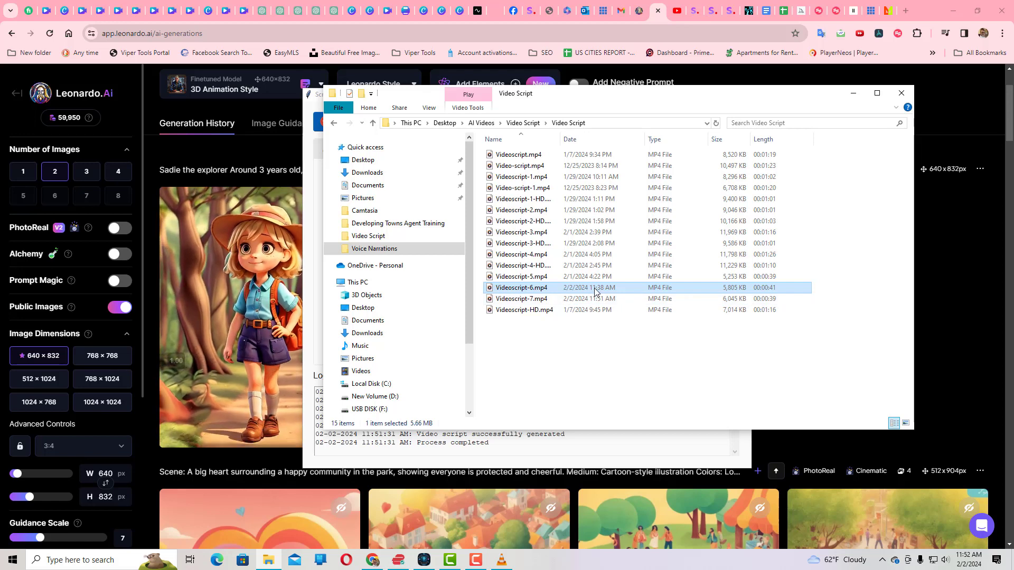
{"action": "left_click", "coordinate": [528, 299]}
{"action": "right_click", "coordinate": [529, 299]}
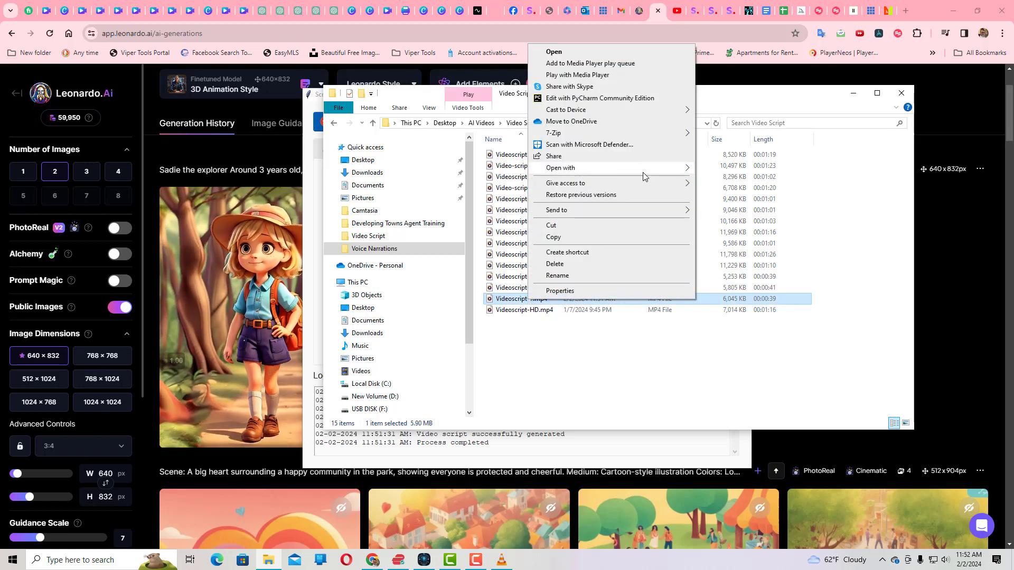
{"action": "mouse_move", "coordinate": [655, 168]}
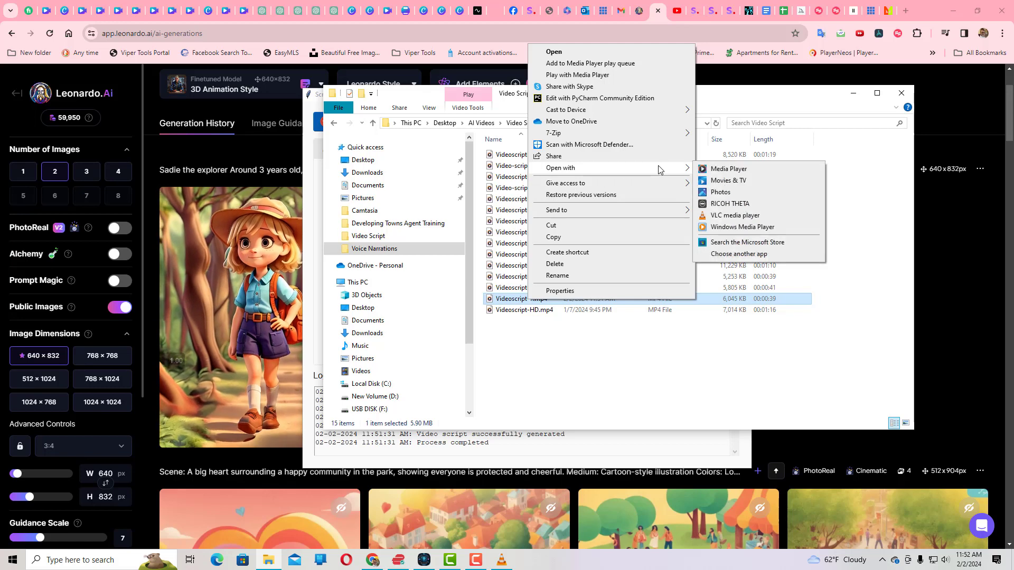
{"action": "left_click", "coordinate": [731, 215]}
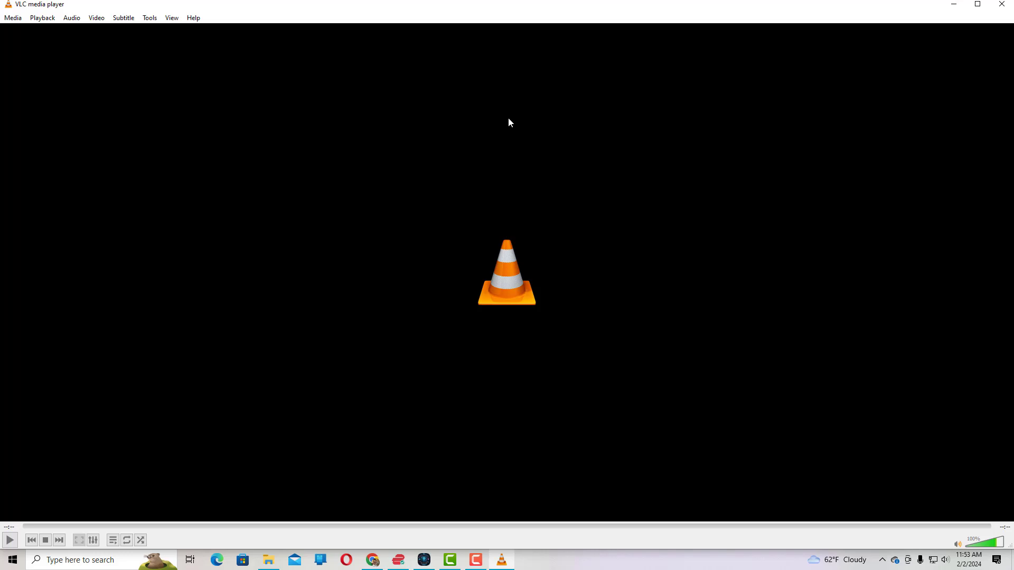
{"action": "left_click", "coordinate": [953, 5]}
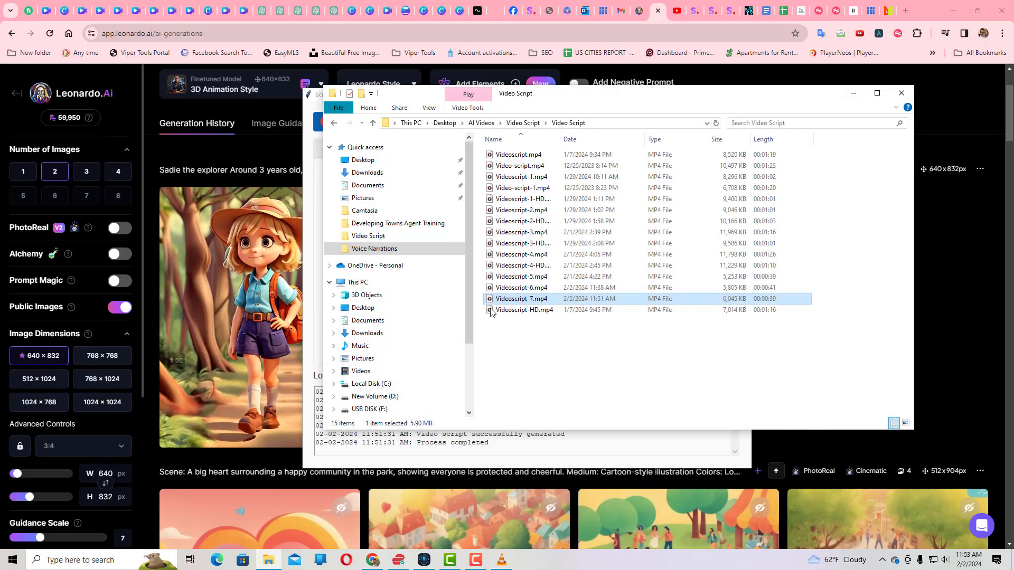
{"action": "left_click", "coordinate": [852, 93]}
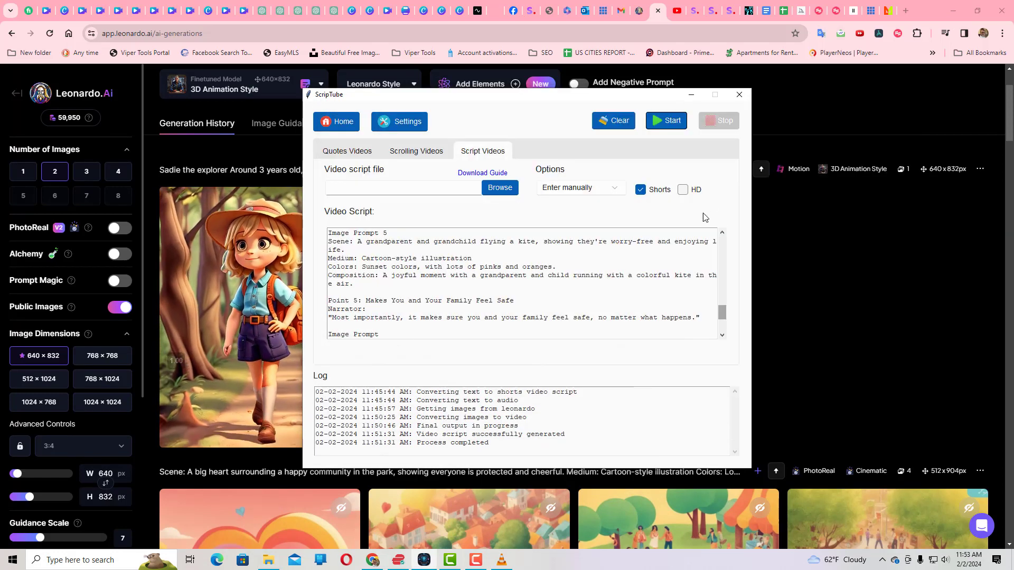